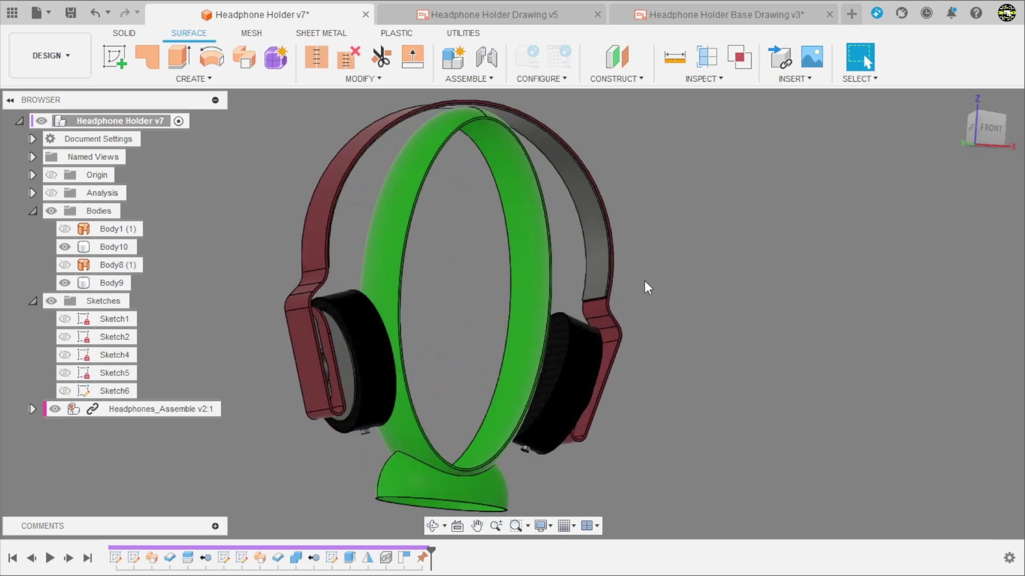
Orbit and zoom around the Headphone Holder v7 model, selecting then clearing the green elliptical ring.
mouse_move(647, 288)
shift+middle_down()
mouse_move(684, 327)
mouse_move(716, 327)
mouse_move(666, 339)
shift+middle_up()
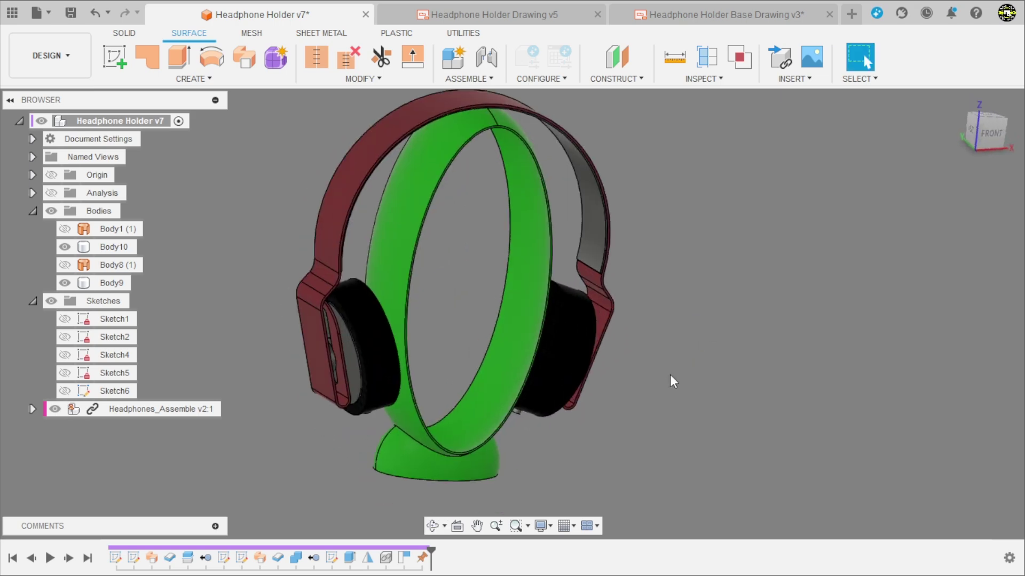
shift+middle_drag(670, 374, 660, 338)
scroll(661, 383, down, 3)
click(427, 266)
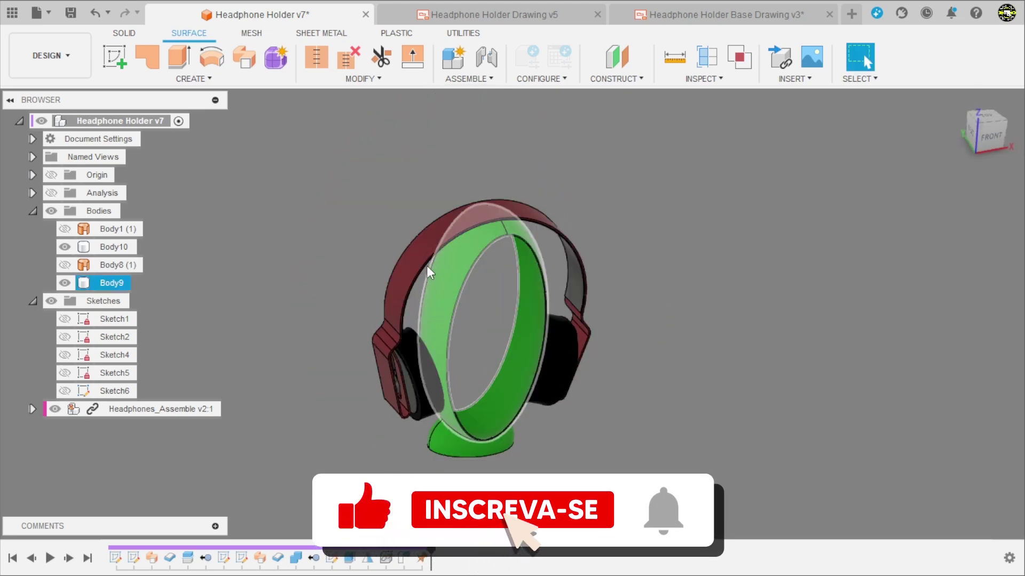
shift+middle_drag(427, 265, 537, 208)
click(347, 121)
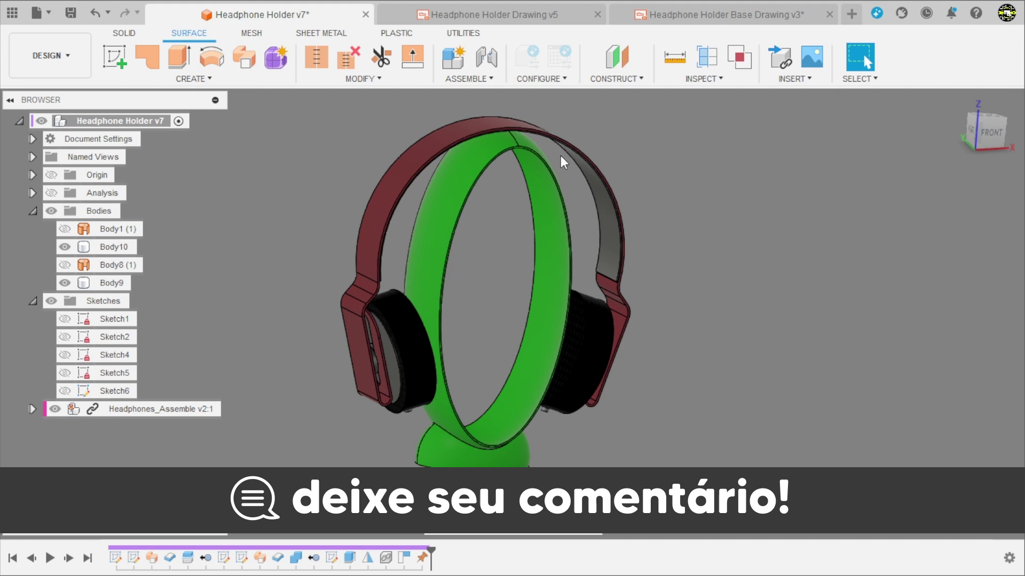
View the ring from above and the base with earcups, then bring up the Headphone Holder Base Drawing v3.
scroll(562, 178, up, 5)
click(563, 178)
mouse_move(560, 156)
shift+middle_down()
mouse_move(563, 178)
mouse_move(593, 222)
mouse_move(703, 217)
mouse_move(720, 184)
mouse_move(688, 163)
shift+middle_up()
scroll(511, 190, down, 5)
scroll(660, 219, up, 5)
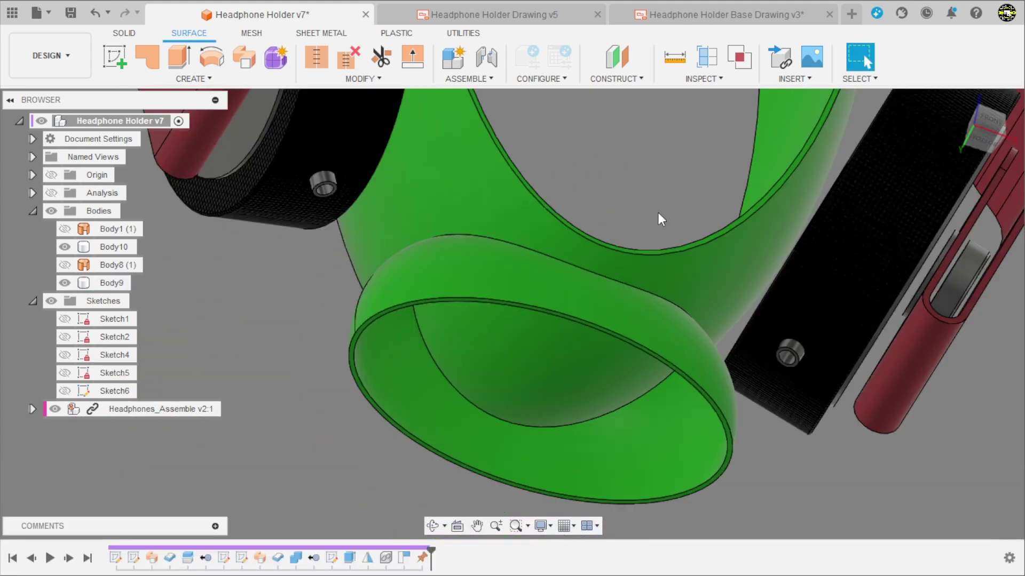
scroll(530, 144, down, 3)
shift+middle_drag(530, 144, 554, 400)
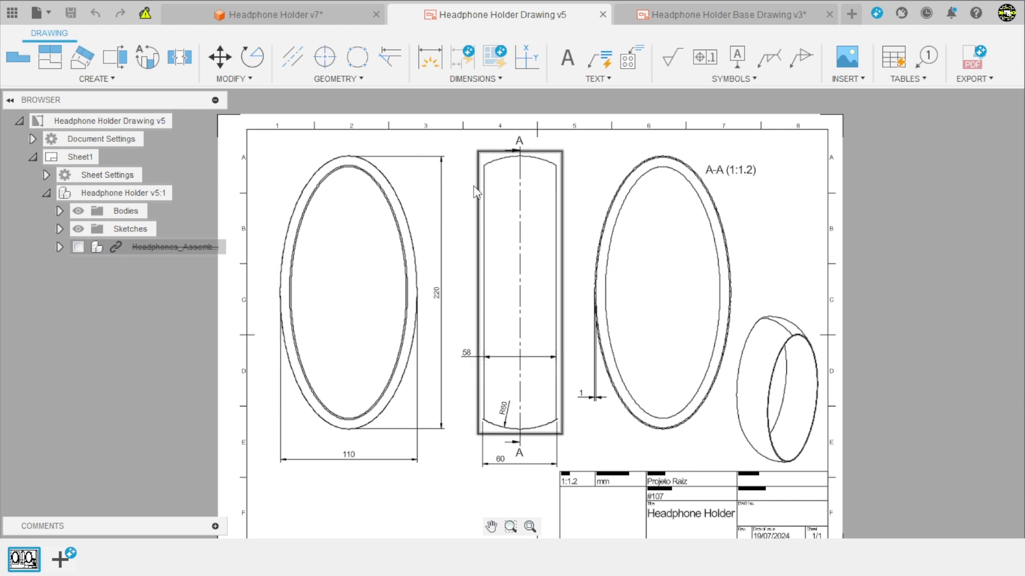
click(693, 15)
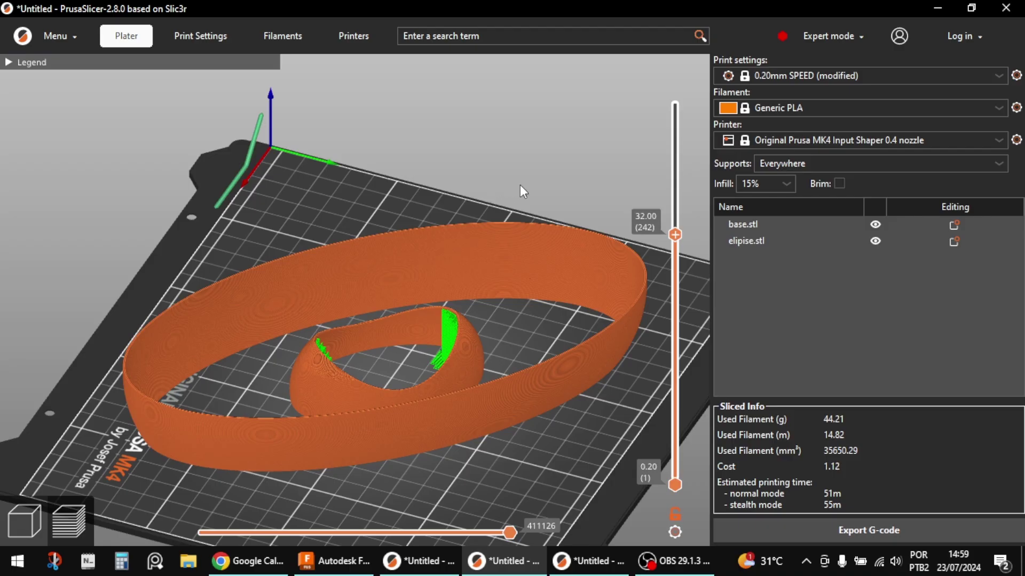
Show the sliced PrusaSlicer preview up to layer 315 at 46.60 mm, then start a new Fusion design.
mouse_move(675, 233)
mouse_down()
mouse_move(675, 106)
mouse_move(681, 319)
mouse_move(645, 244)
mouse_move(627, 141)
mouse_move(627, 161)
mouse_up()
mouse_move(370, 302)
mouse_down()
mouse_move(395, 319)
mouse_move(442, 309)
mouse_move(484, 272)
mouse_move(450, 293)
mouse_move(383, 301)
mouse_up()
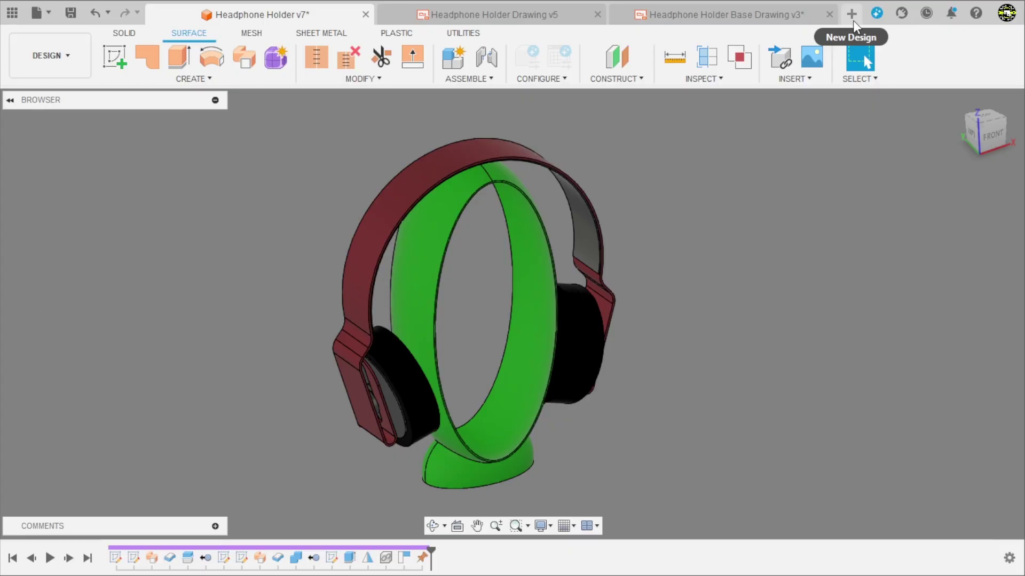
click(851, 14)
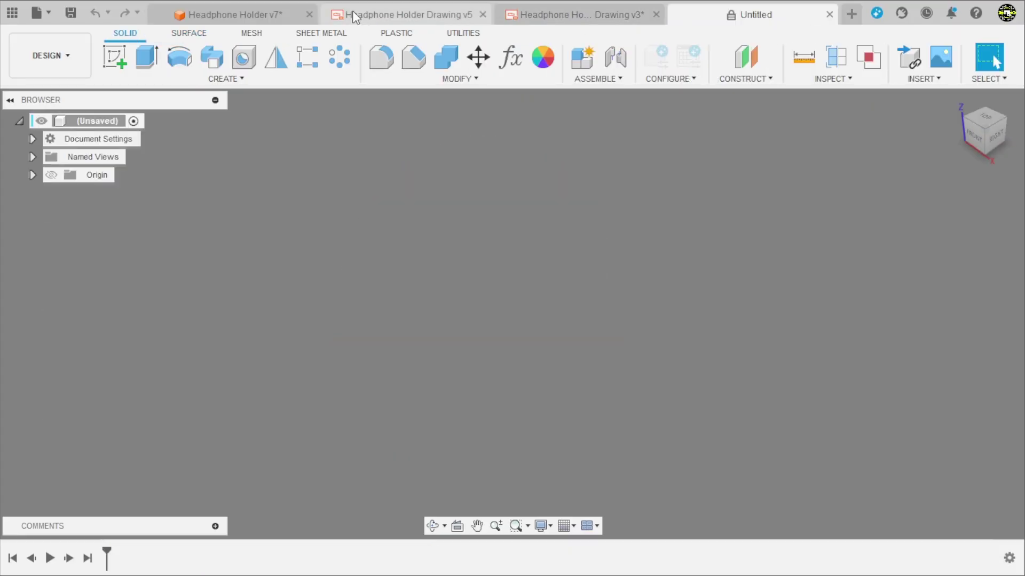
Sketch an ellipse centred on the origin on the XY plane.
click(119, 57)
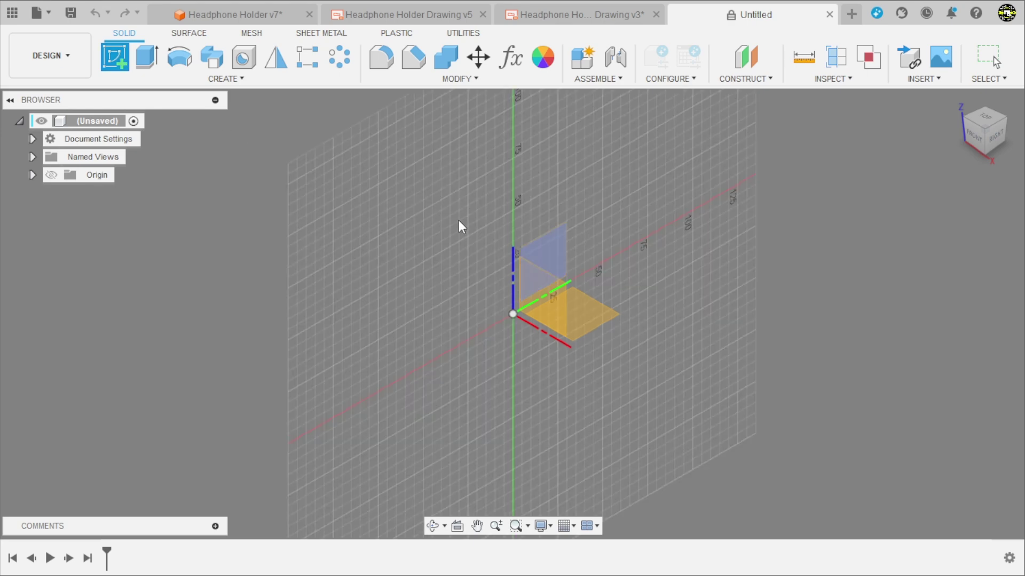
click(601, 315)
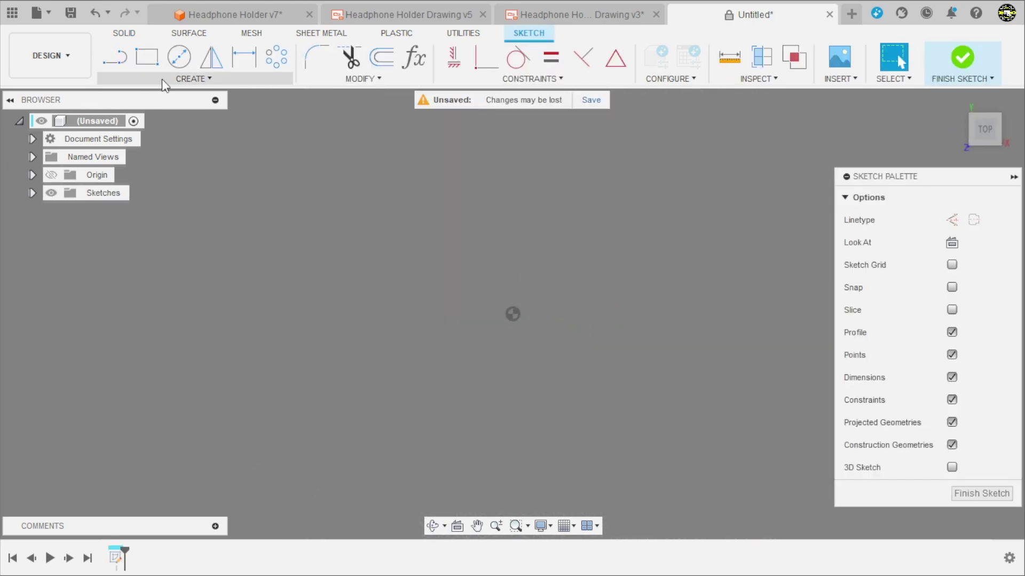
click(162, 79)
click(147, 170)
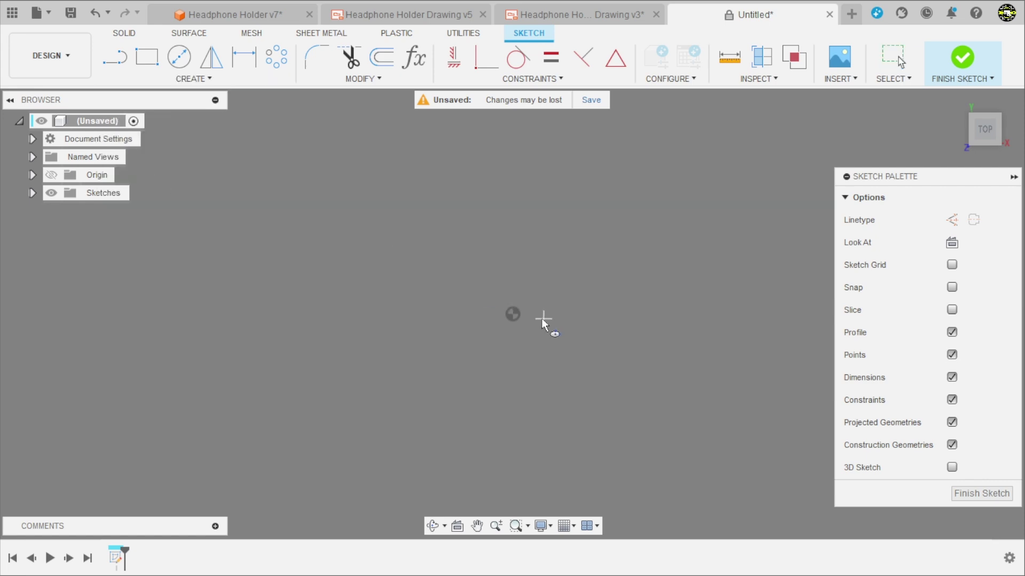
click(516, 317)
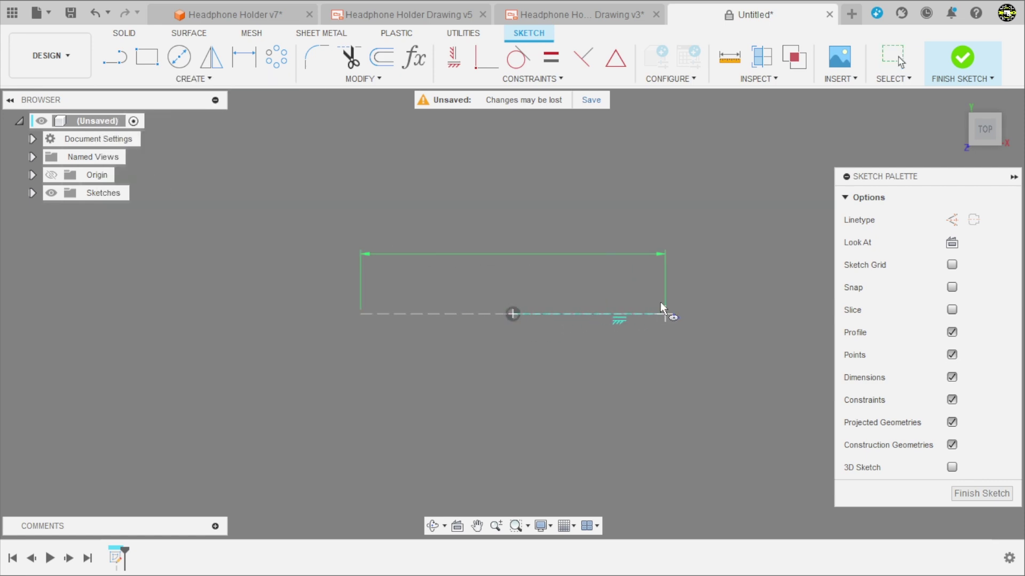
click(665, 314)
click(623, 257)
scroll(666, 238, up, 2)
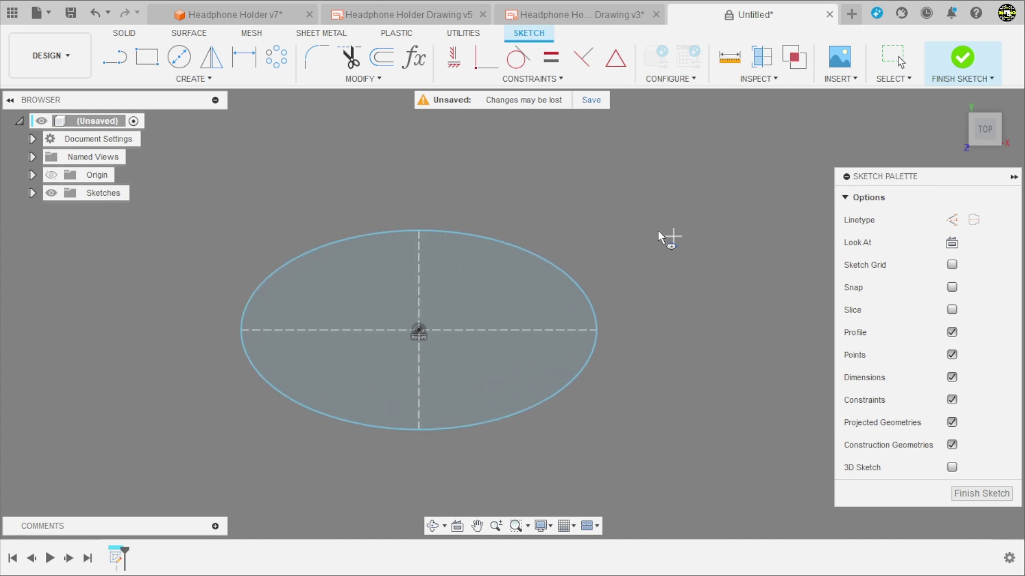
scroll(525, 196, up, 1)
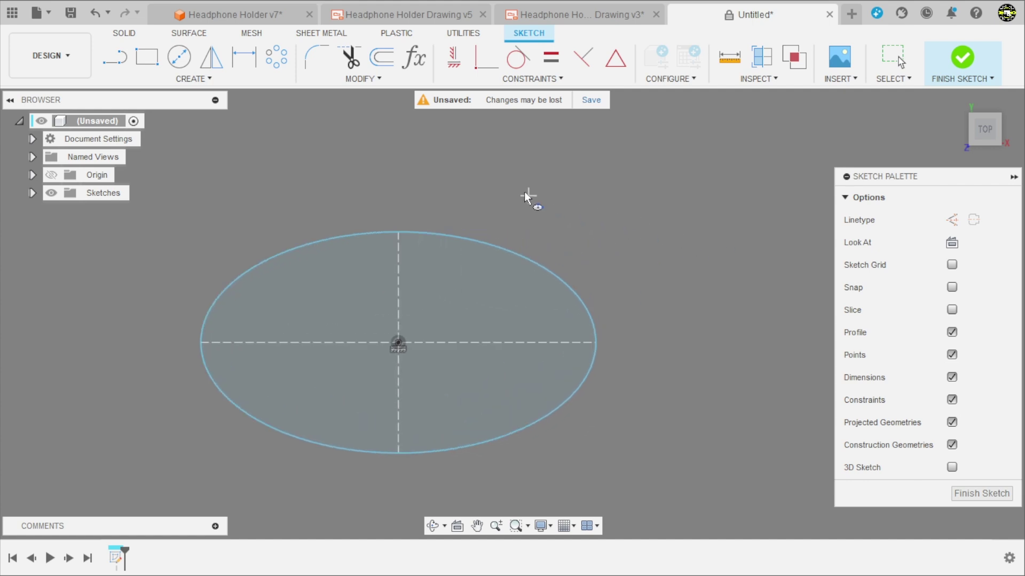
Check the base drawing, then dimension the ellipse 50 mm tall and 80 mm wide and finish.
click(566, 14)
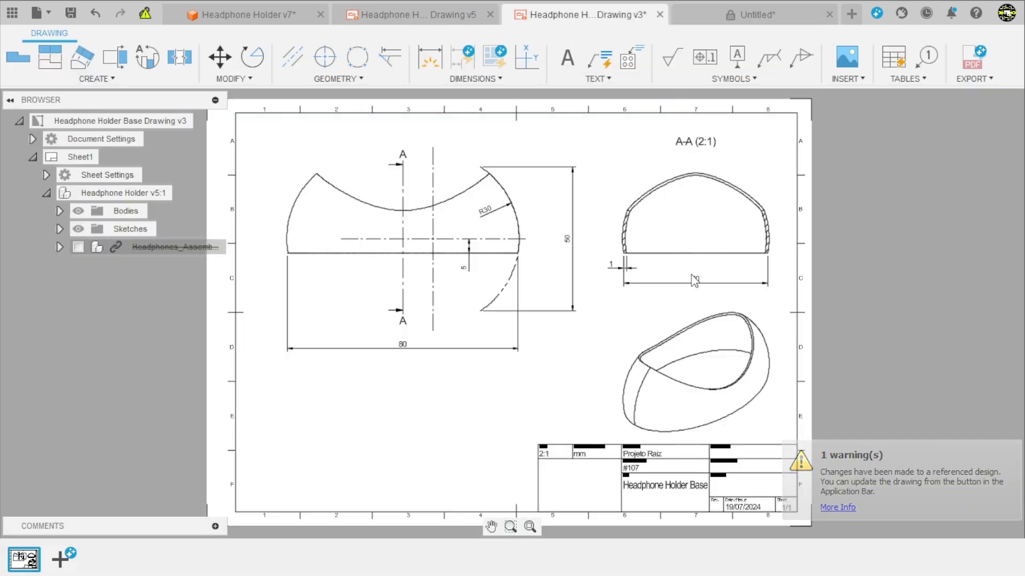
click(726, 12)
click(388, 374)
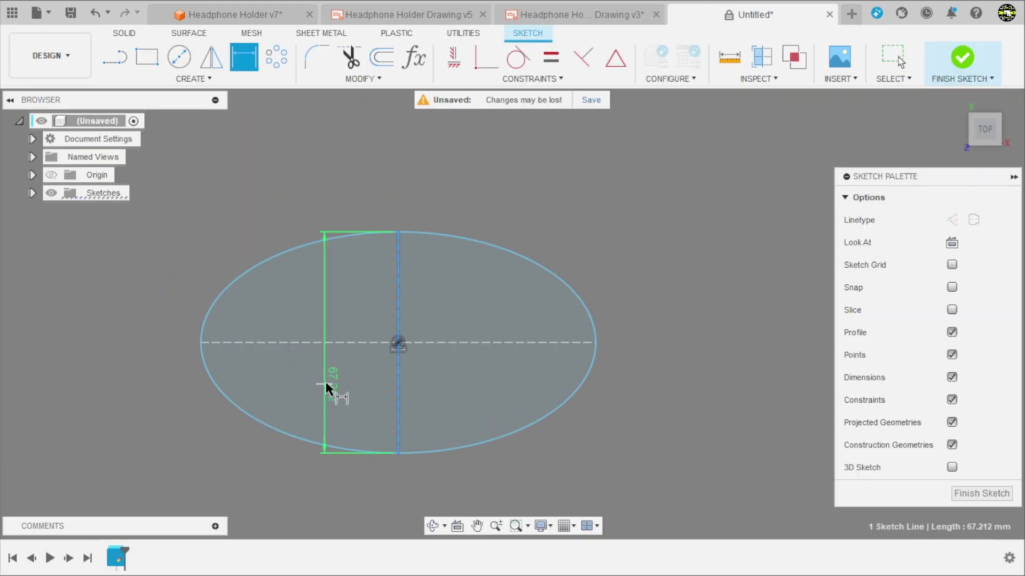
click(329, 385)
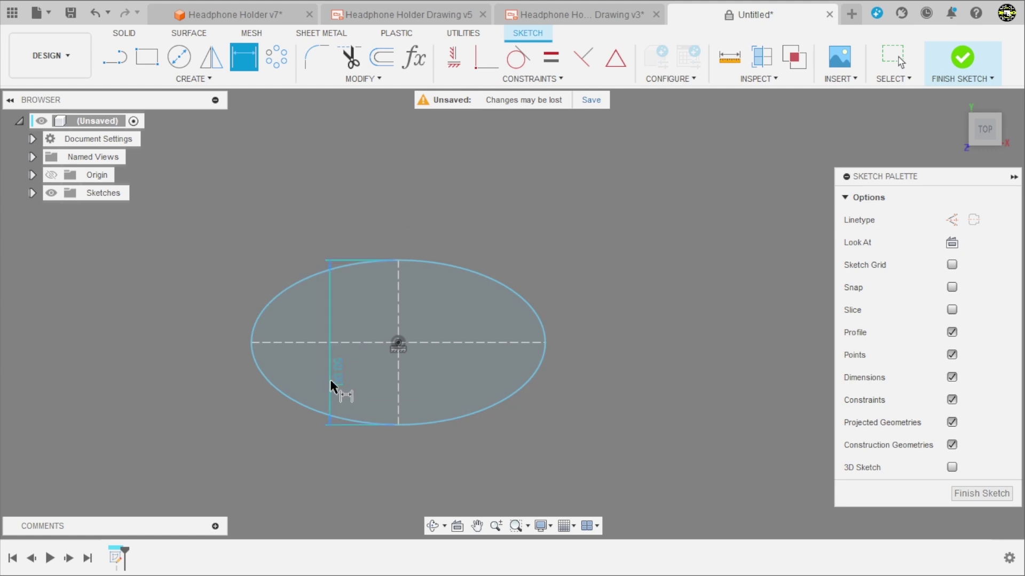
key(Return)
click(459, 344)
click(453, 230)
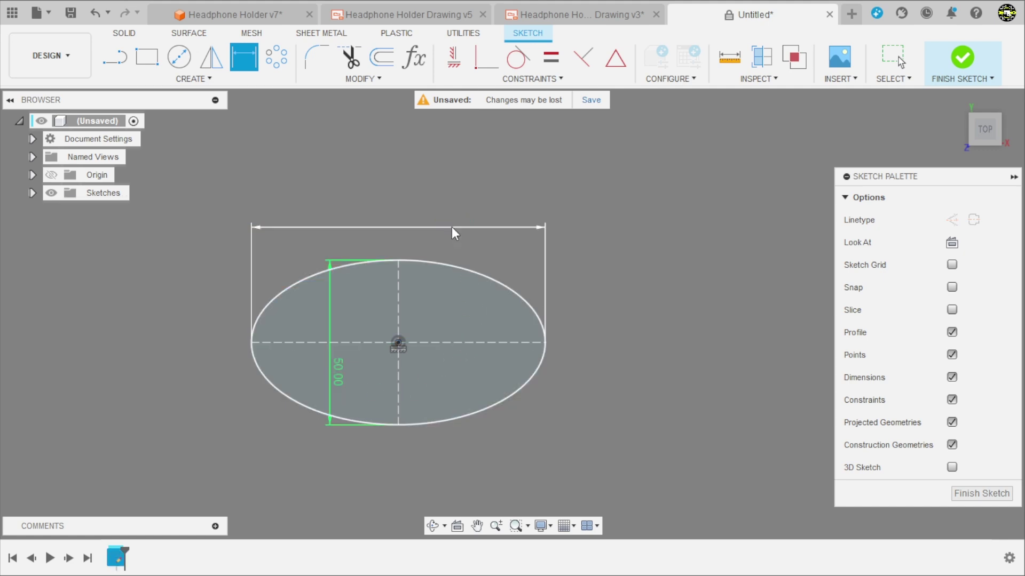
text(80)
key(Return)
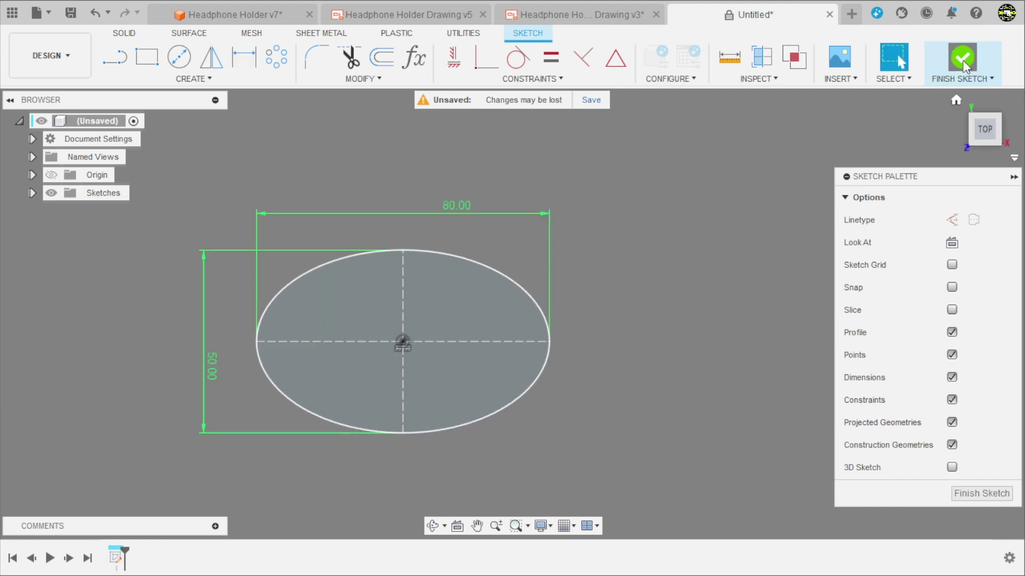
key(Escape)
shift+middle_drag(698, 354, 647, 278)
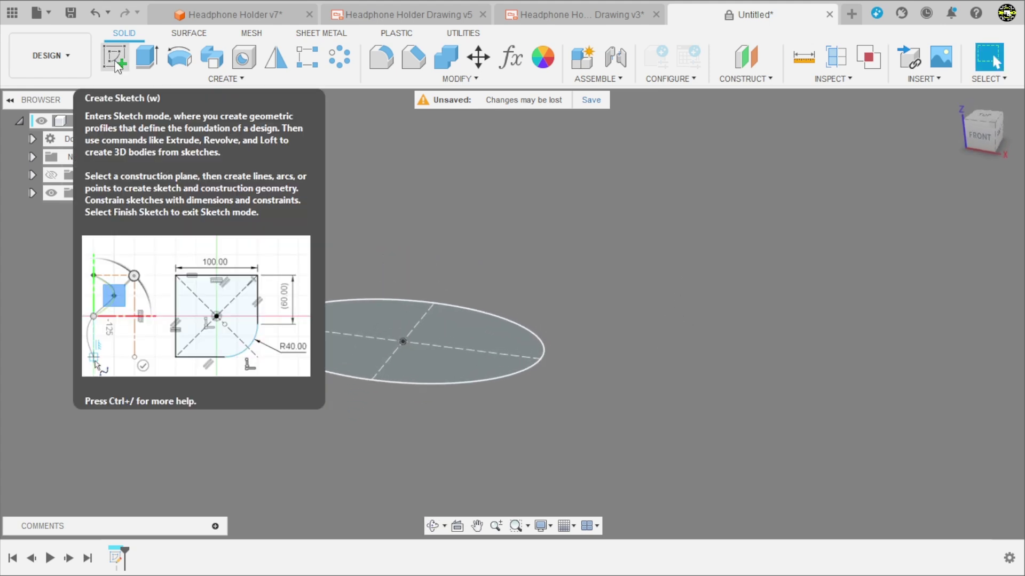
Draw a three-point arc bulging right on the front plane beside the ellipse.
click(115, 57)
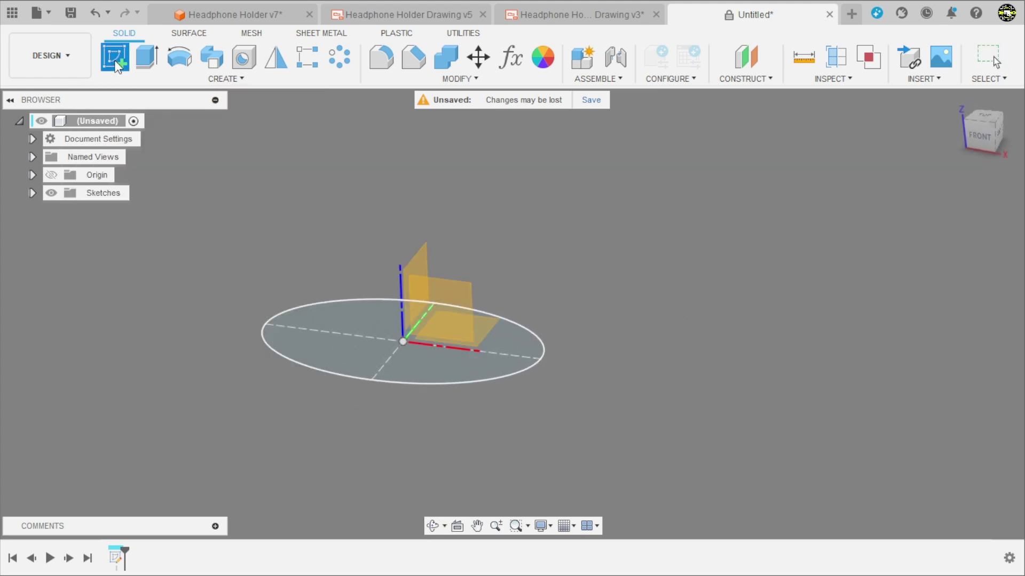
click(446, 297)
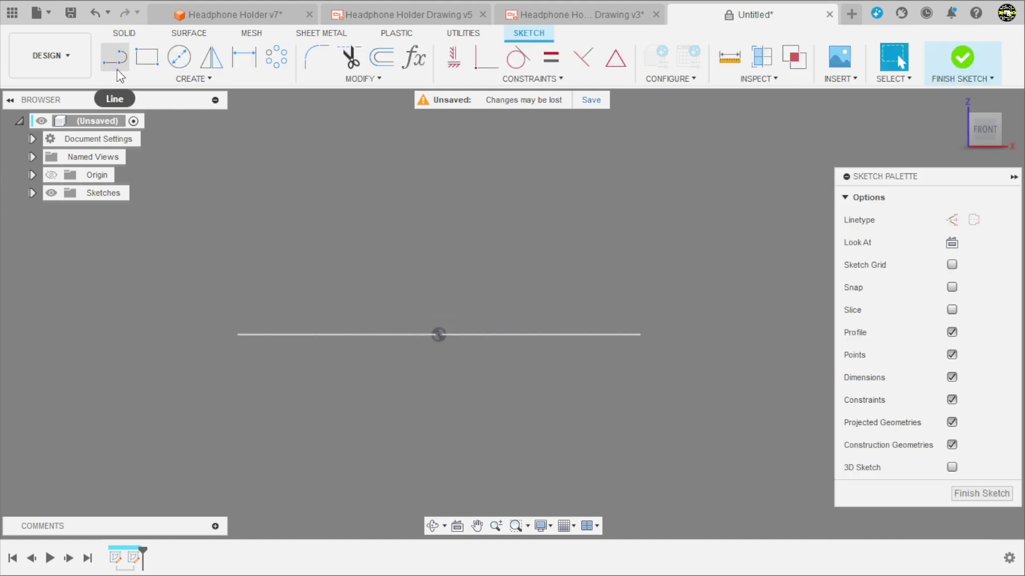
click(118, 79)
mouse_move(125, 124)
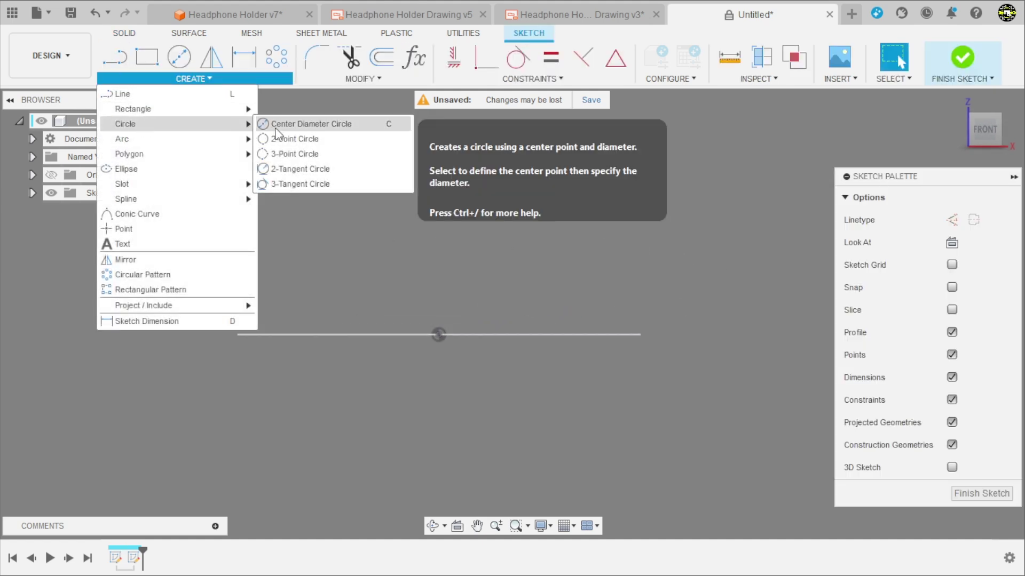
click(294, 138)
click(529, 298)
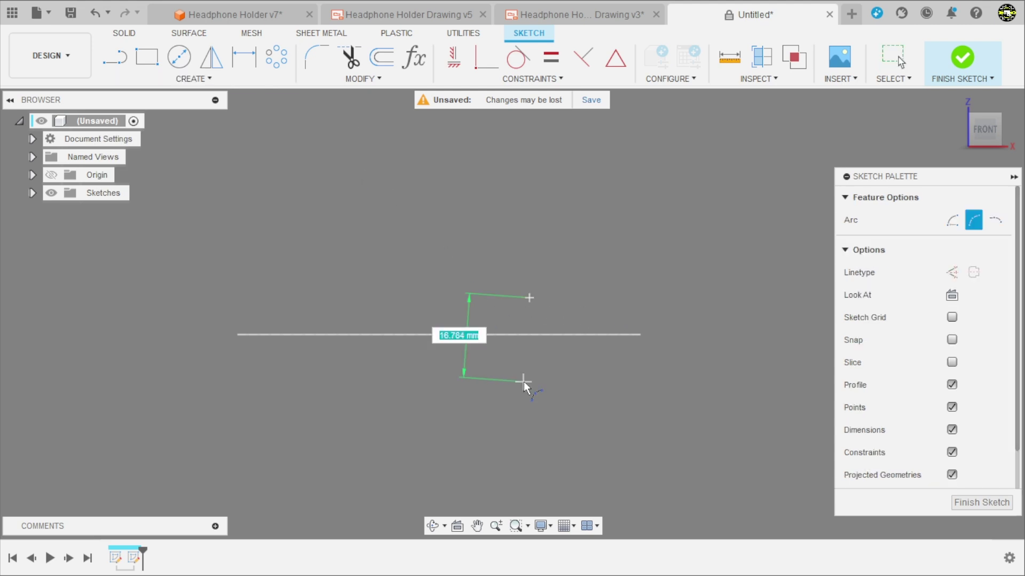
click(529, 384)
click(604, 344)
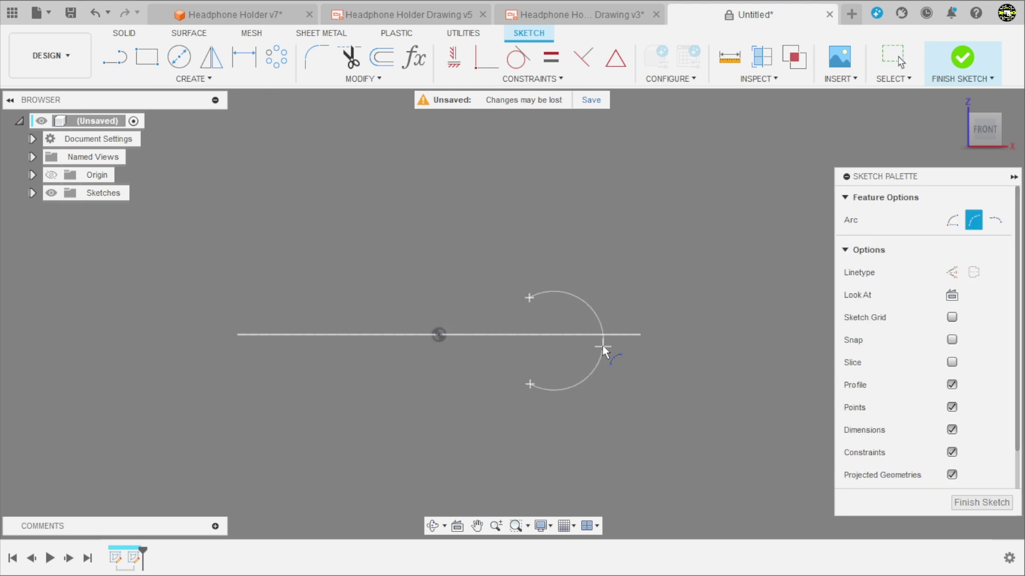
key(Escape)
mouse_move(602, 345)
shift+middle_down()
mouse_move(684, 378)
mouse_move(652, 344)
shift+middle_up()
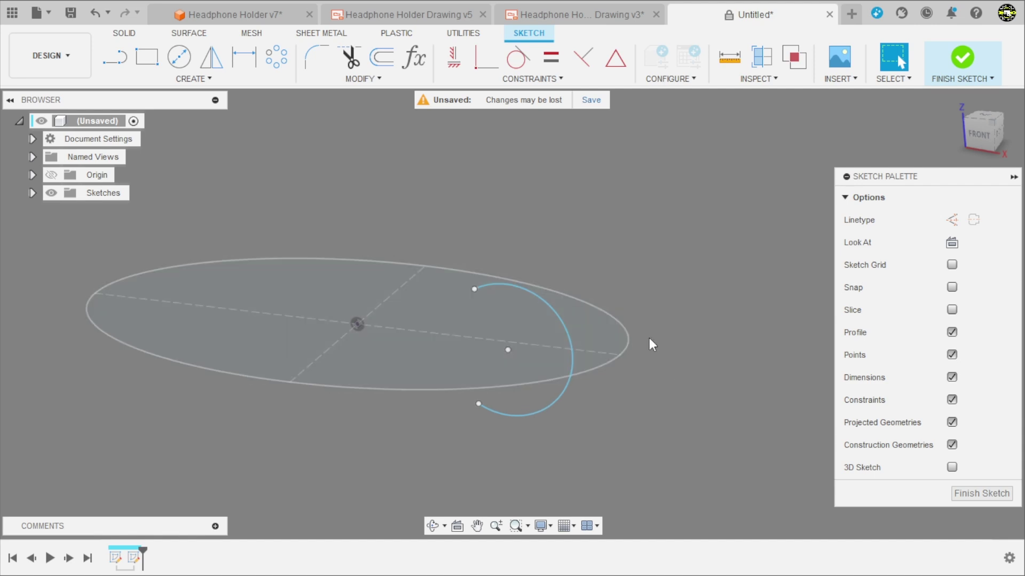
Project the ellipse's right end point into the sketch and view it from the front.
click(194, 79)
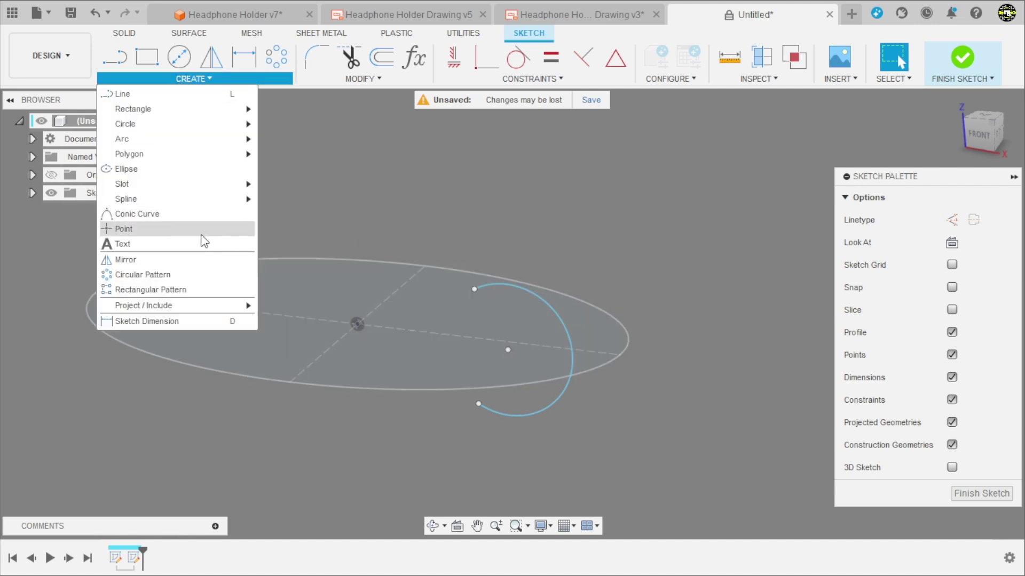
mouse_move(143, 305)
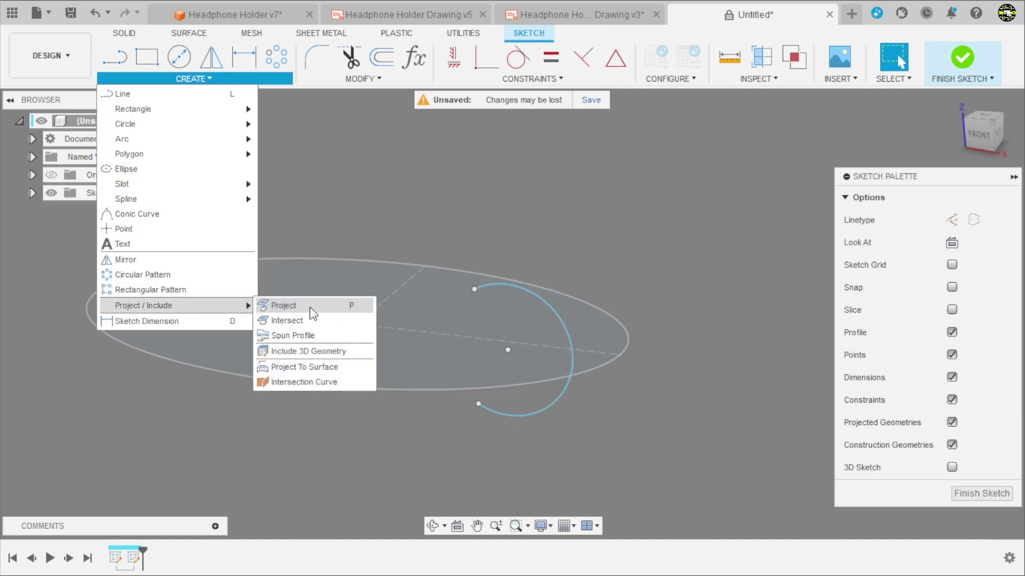
click(312, 308)
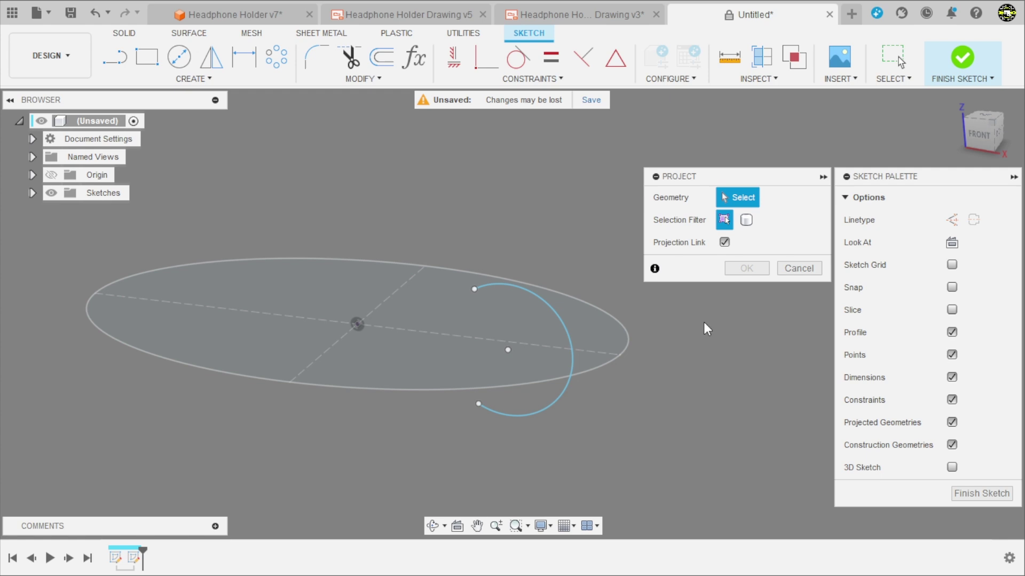
click(621, 357)
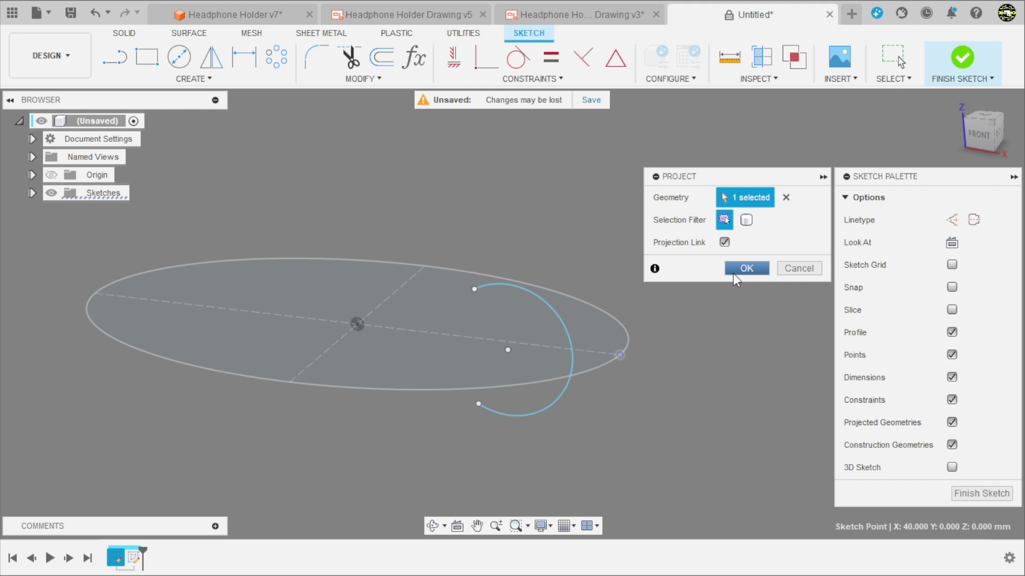
click(737, 268)
scroll(677, 335, up, 1)
scroll(677, 335, up, 1)
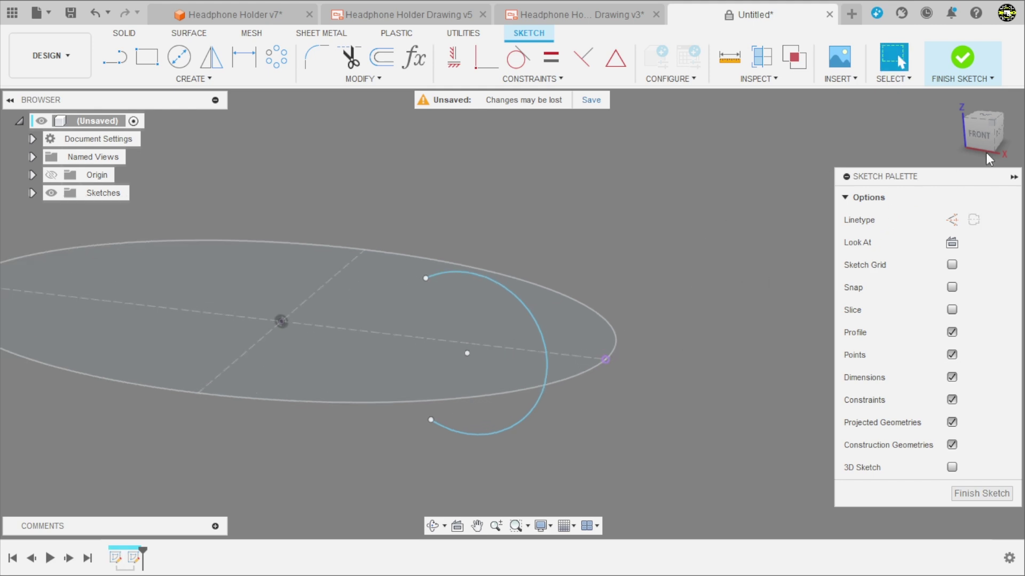
click(986, 154)
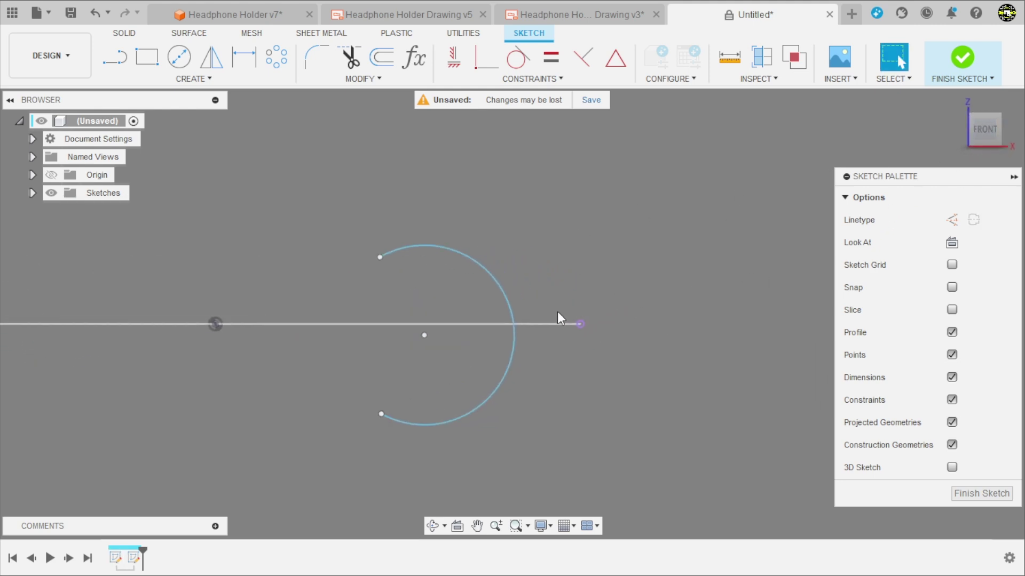
Shift the arc and dimension a 5 mm vertical offset from the axis.
click(515, 341)
scroll(533, 301, up, 2)
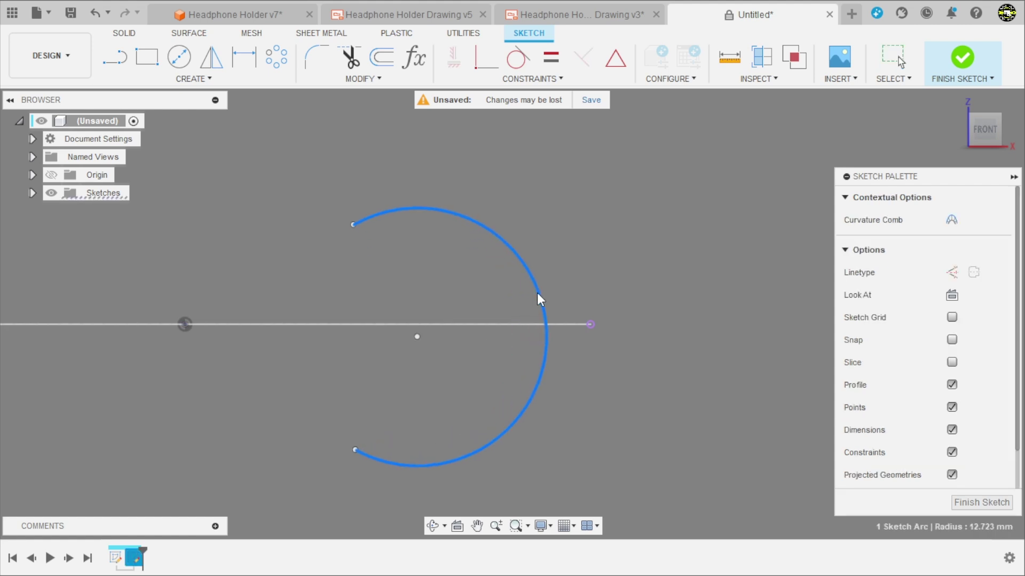
drag(418, 337, 444, 286)
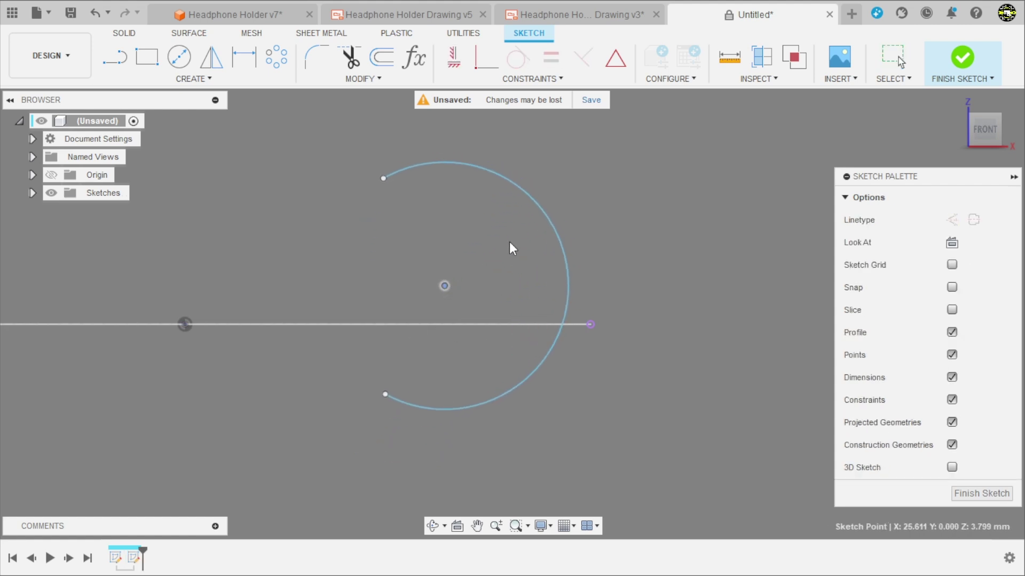
scroll(502, 347, down, 3)
key(d)
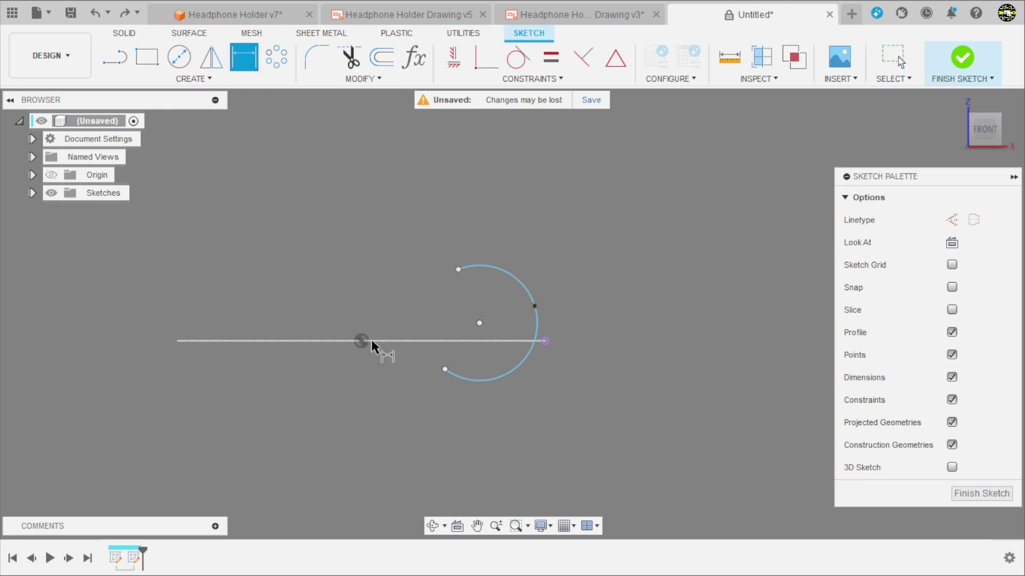
scroll(368, 344, up, 1)
click(499, 313)
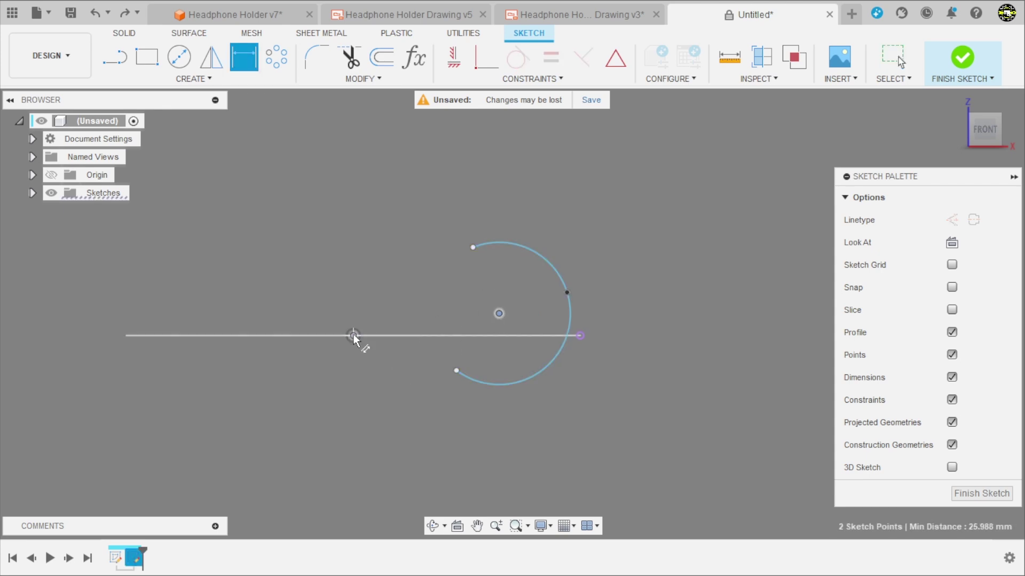
click(323, 320)
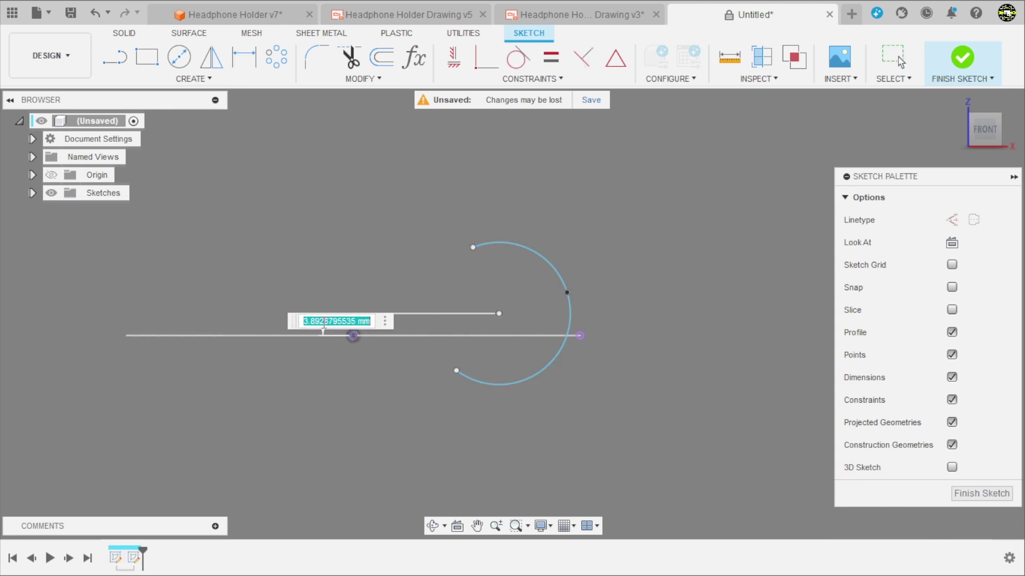
text(5)
key(Return)
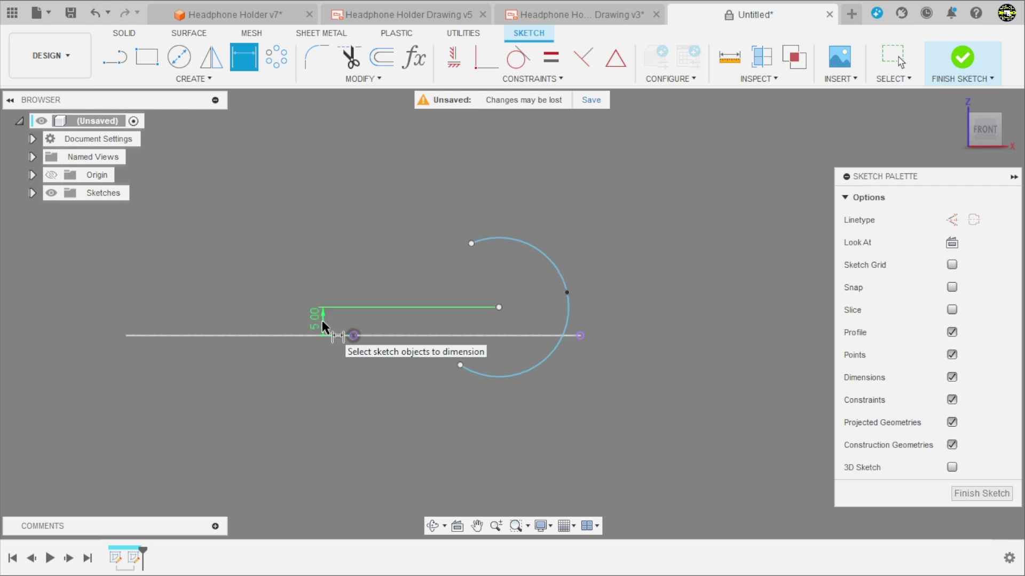
scroll(402, 270, up, 2)
key(Escape)
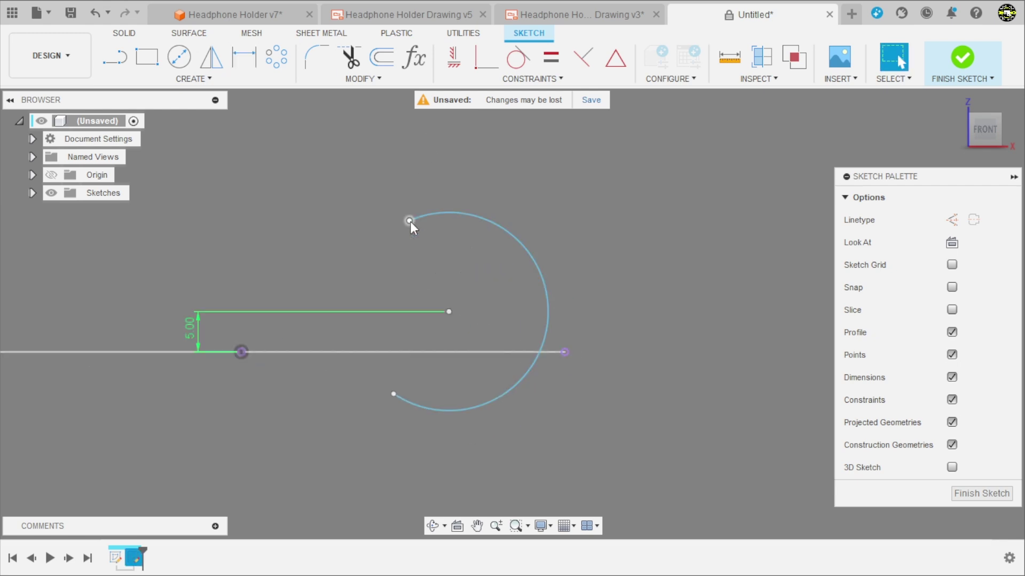
Reposition the arc's top and bottom endpoints and Fix both in place.
drag(410, 221, 465, 236)
drag(394, 394, 452, 396)
click(451, 68)
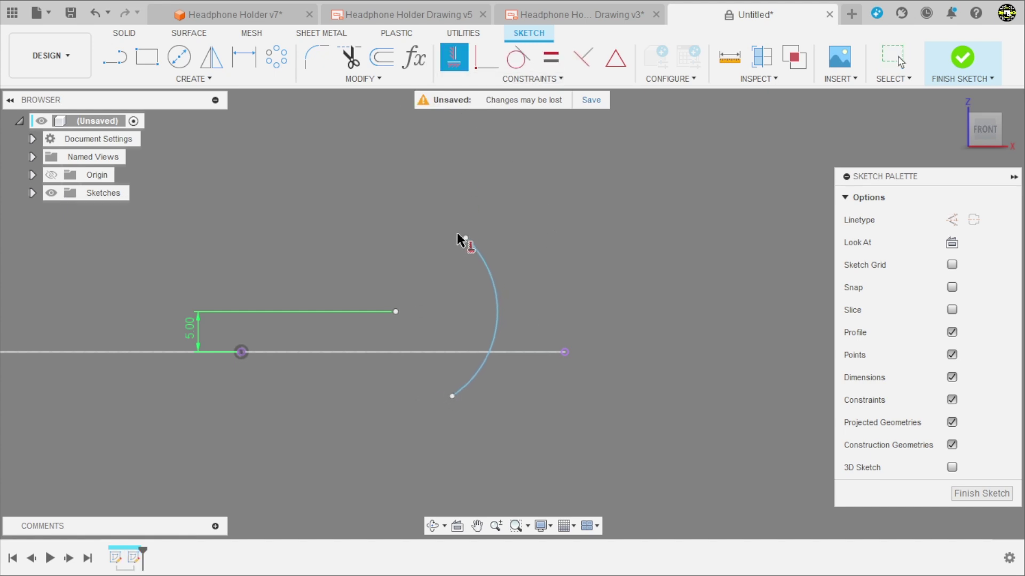
click(464, 239)
click(457, 397)
key(Escape)
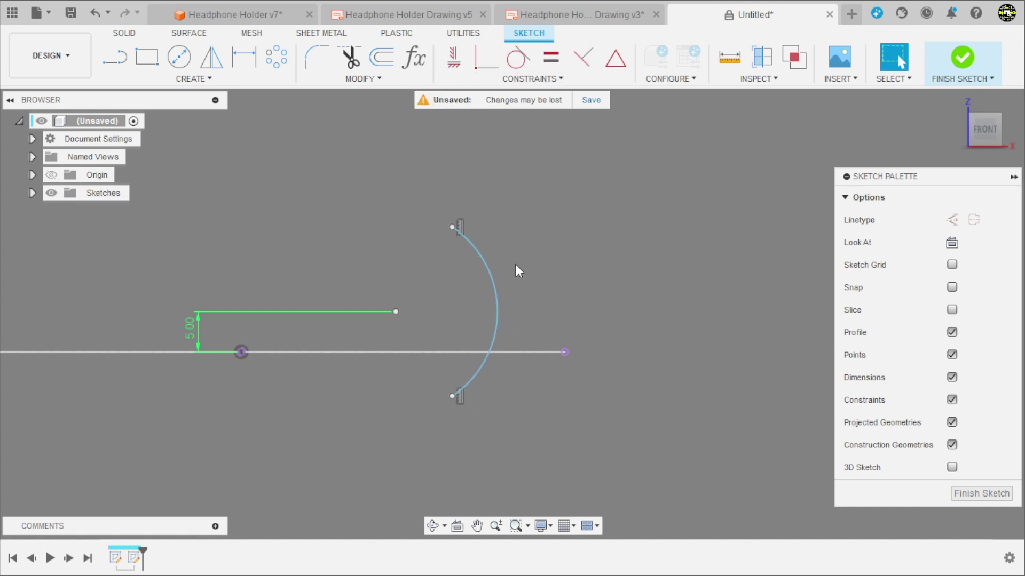
Dimension the arc to R30 with its endpoints 50 mm apart.
key(d)
click(497, 288)
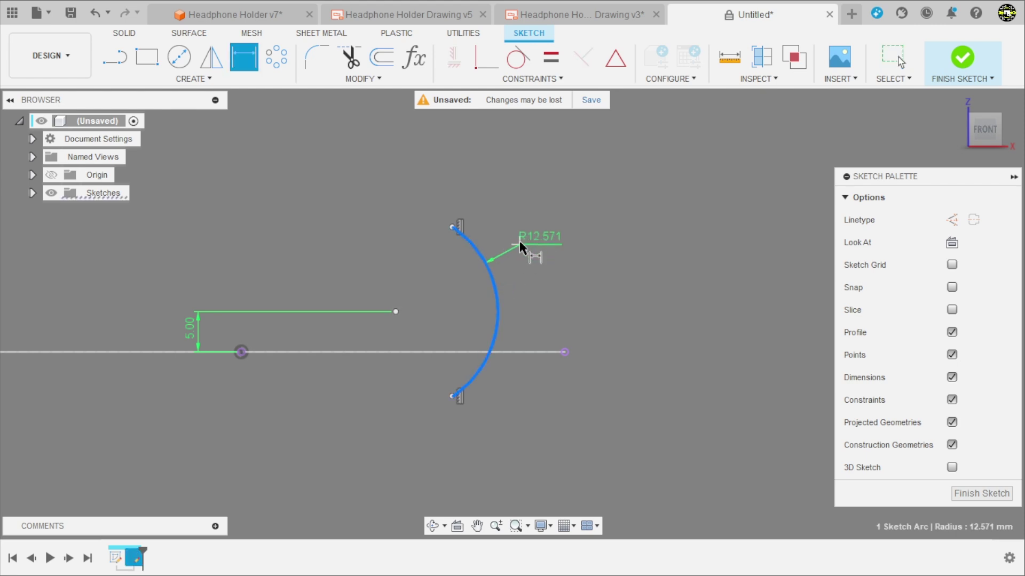
click(523, 248)
text(30)
key(Return)
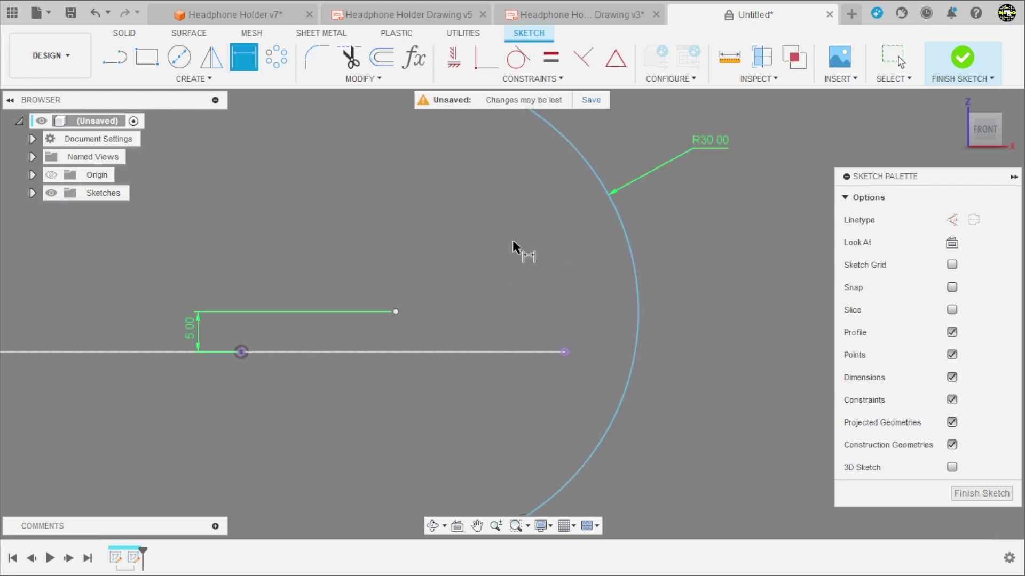
scroll(536, 291, down, 3)
scroll(561, 283, up, 2)
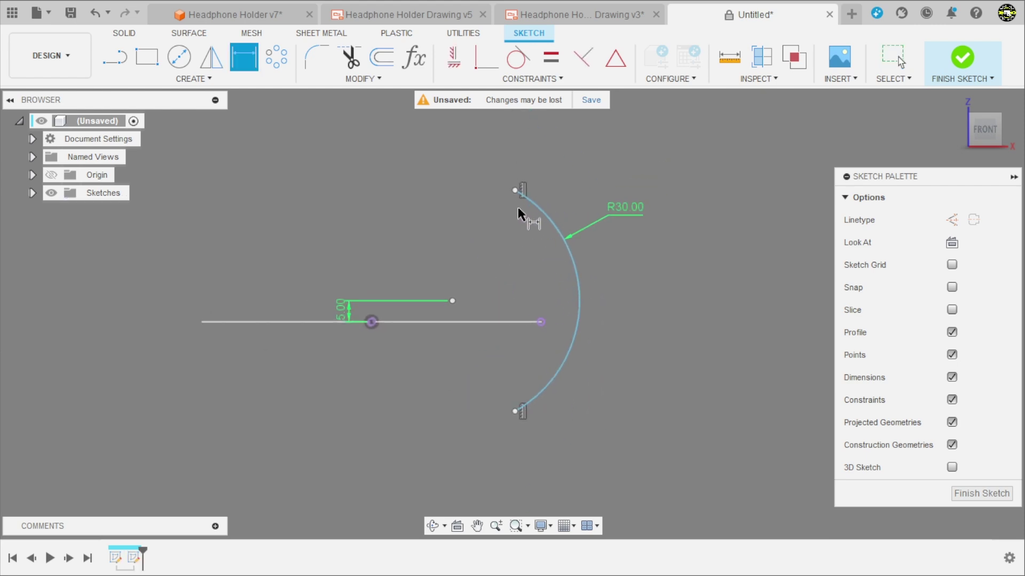
click(517, 411)
click(681, 338)
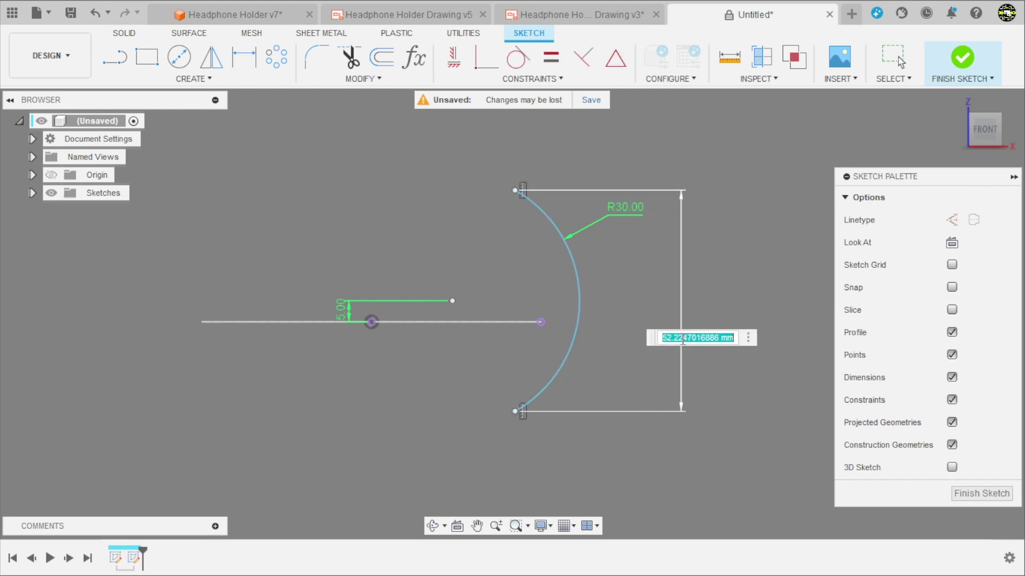
key(Return)
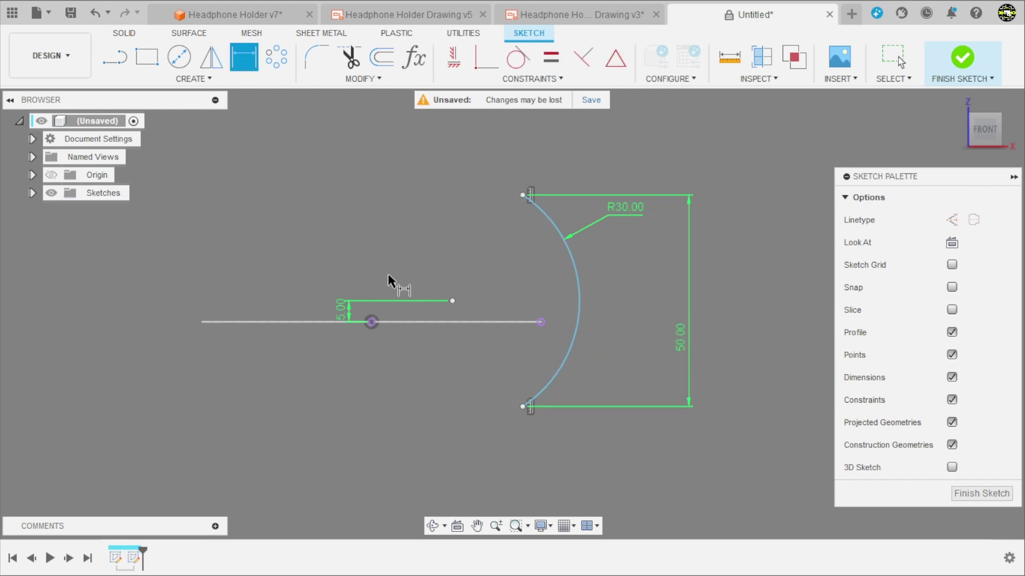
scroll(465, 246, up, 2)
key(Escape)
scroll(337, 226, down, 1)
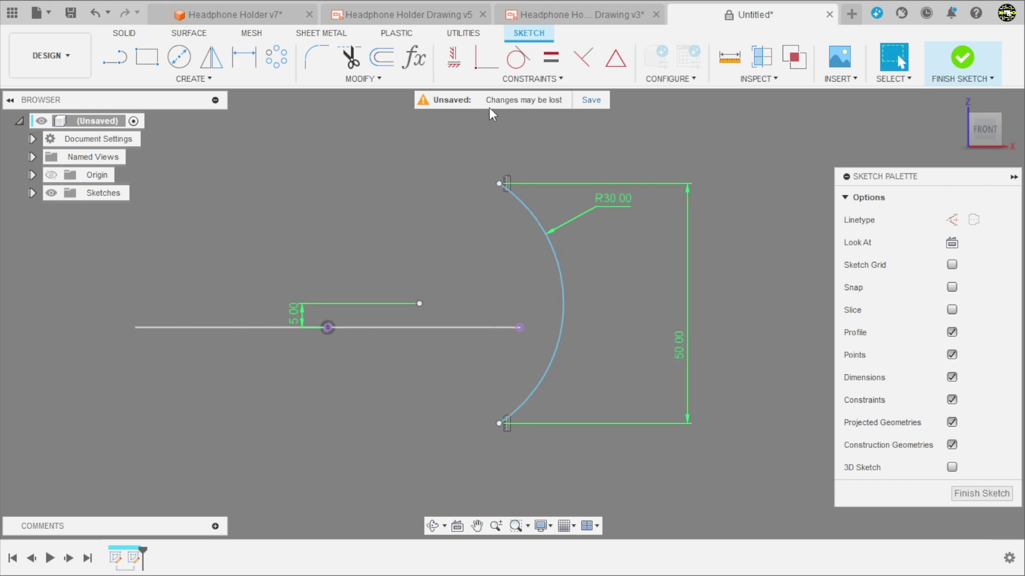
Make the arc coincident with the projected ellipse axis end point, then orbit to a 3D view.
click(486, 70)
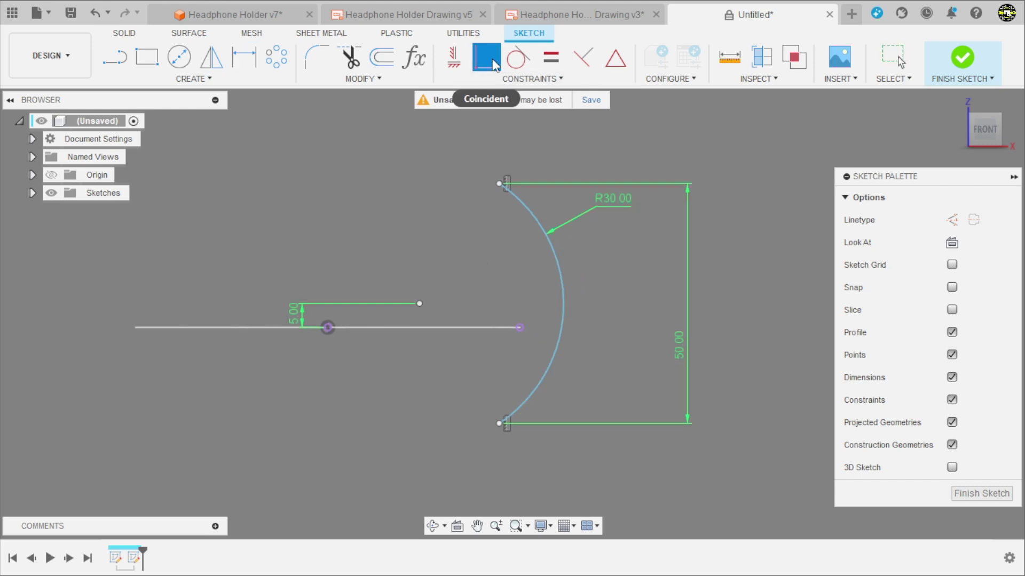
click(523, 208)
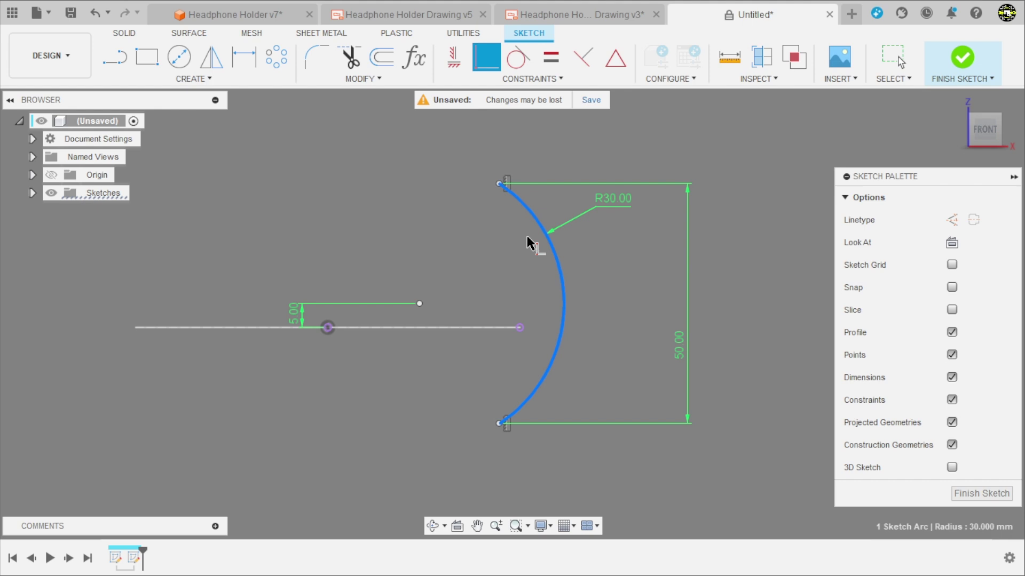
click(520, 327)
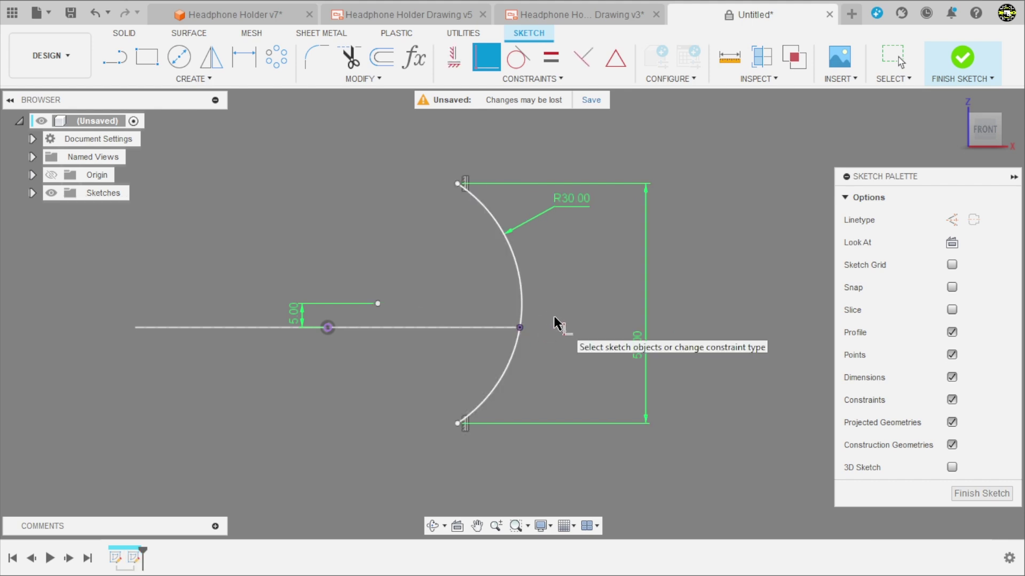
key(Escape)
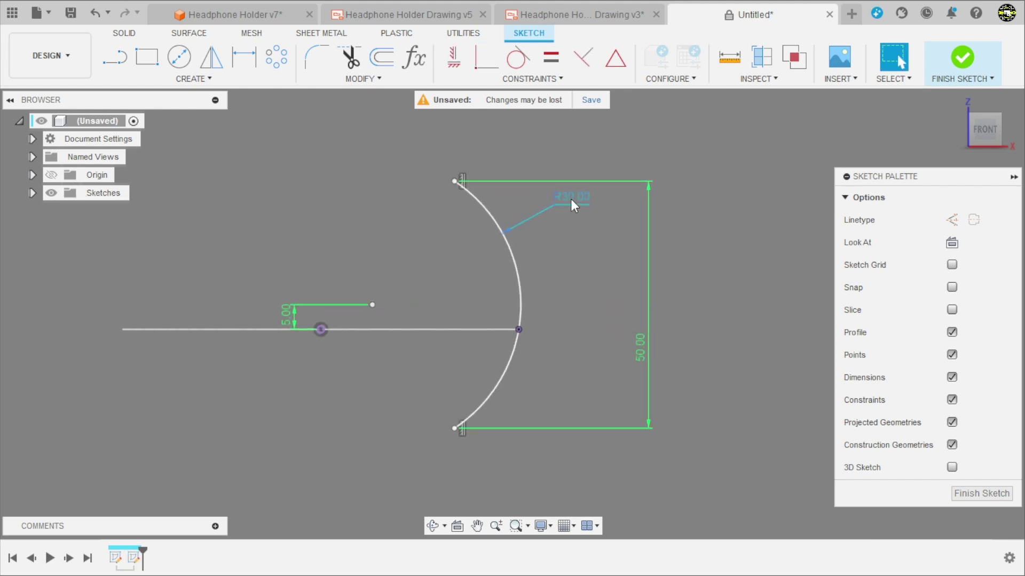
click(582, 275)
key(Escape)
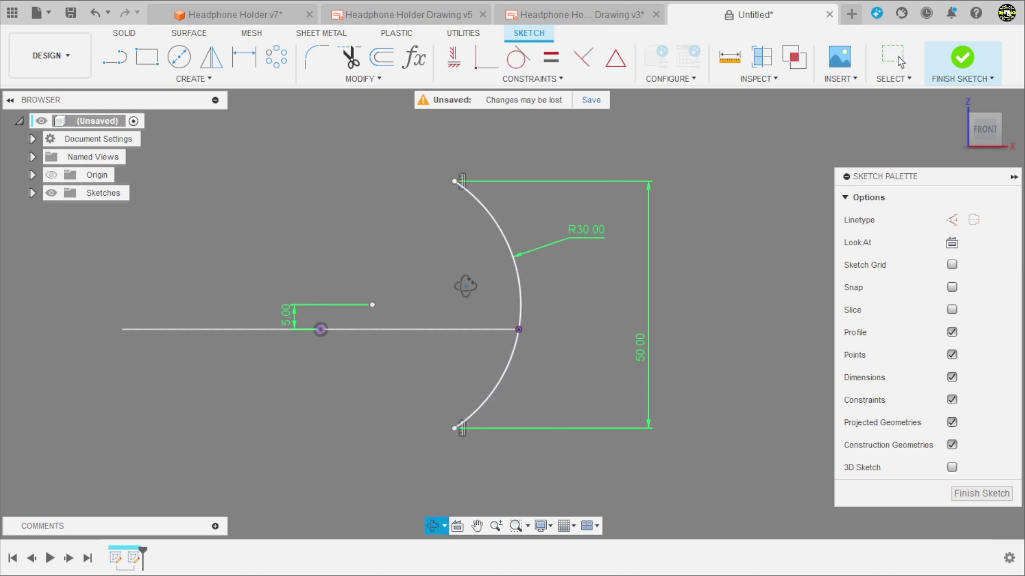
shift+middle_drag(464, 284, 417, 396)
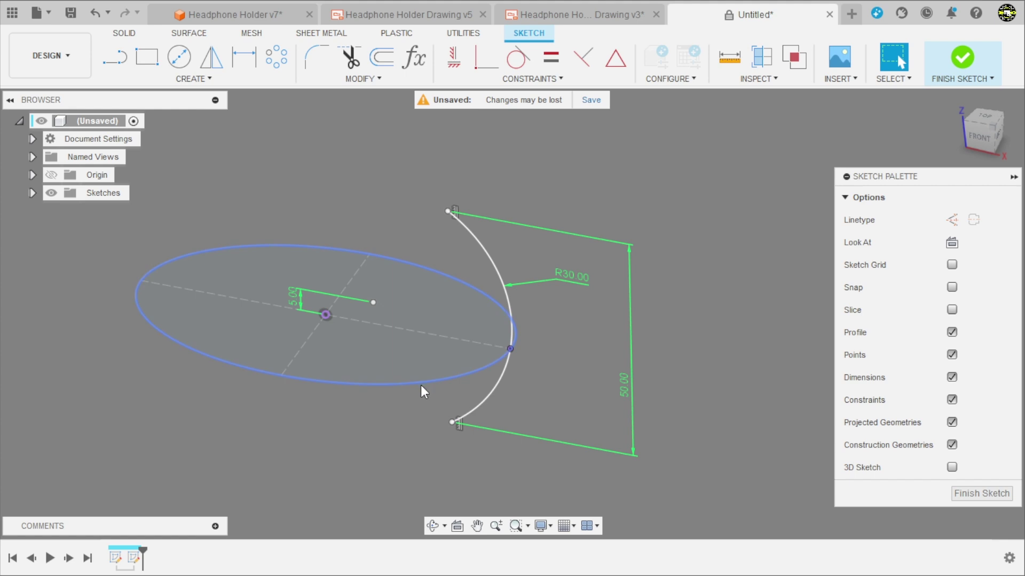
Finish the sketch and set up a surface Sweep with the arc as profile and ellipse as path.
click(969, 62)
scroll(622, 357, down, 2)
scroll(456, 328, up, 3)
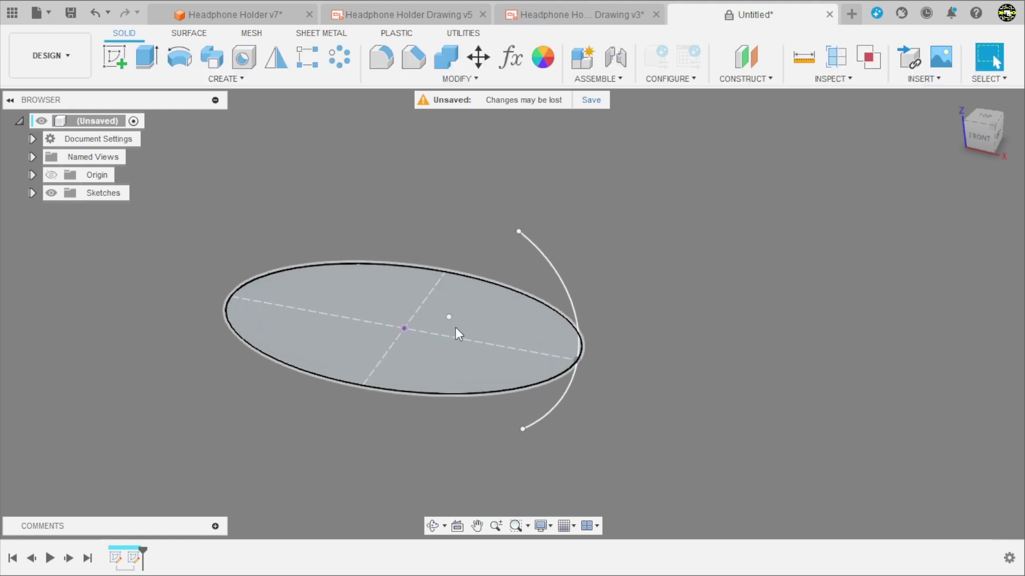
scroll(347, 299, up, 1)
scroll(368, 273, down, 1)
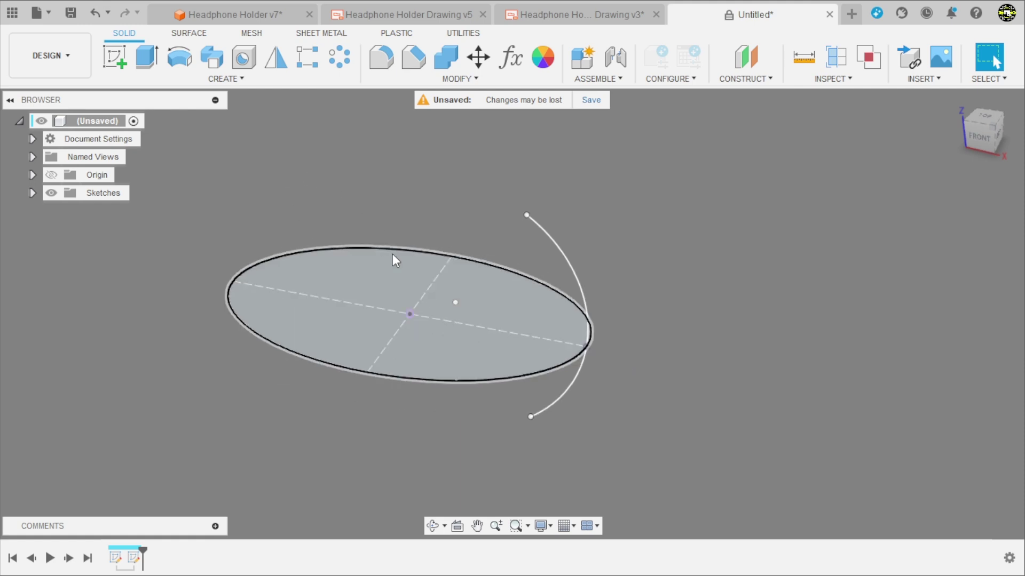
click(184, 35)
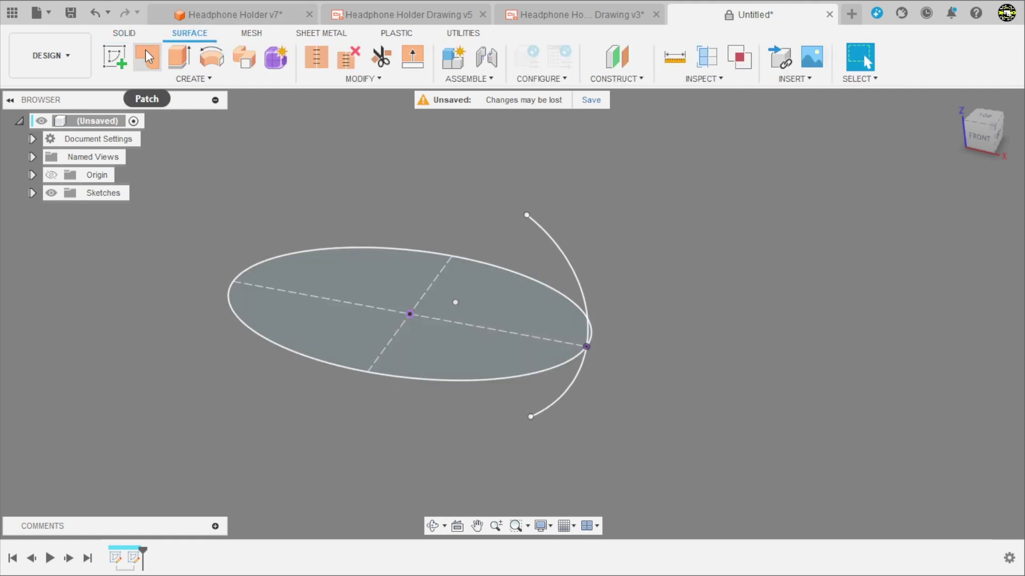
click(245, 58)
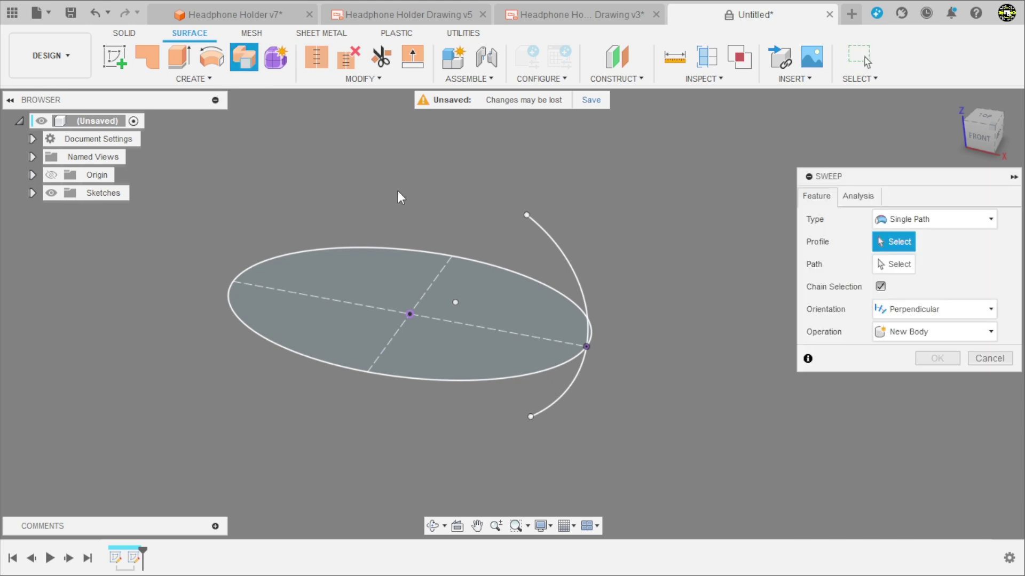
click(558, 246)
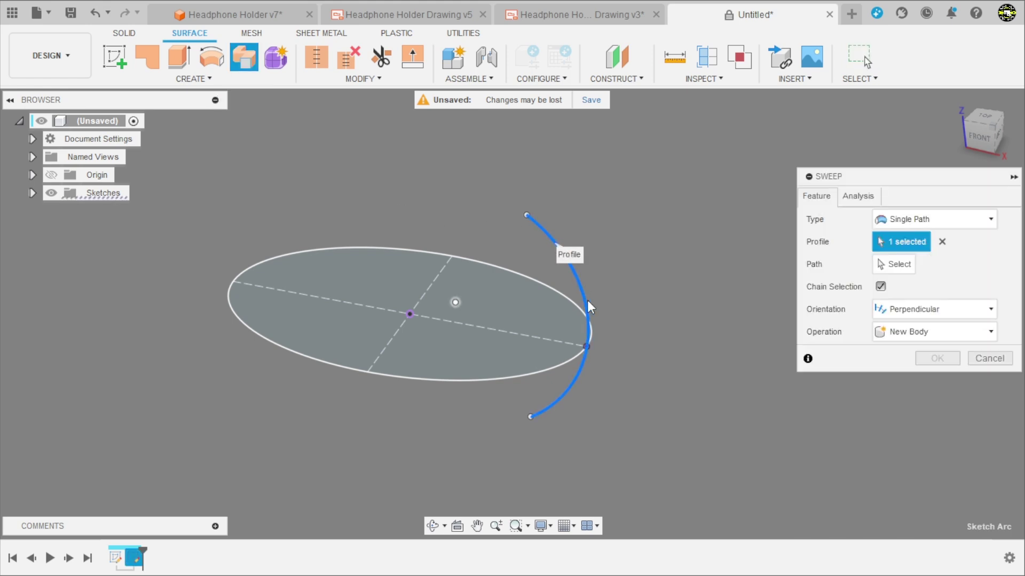
scroll(635, 298, up, 1)
click(892, 264)
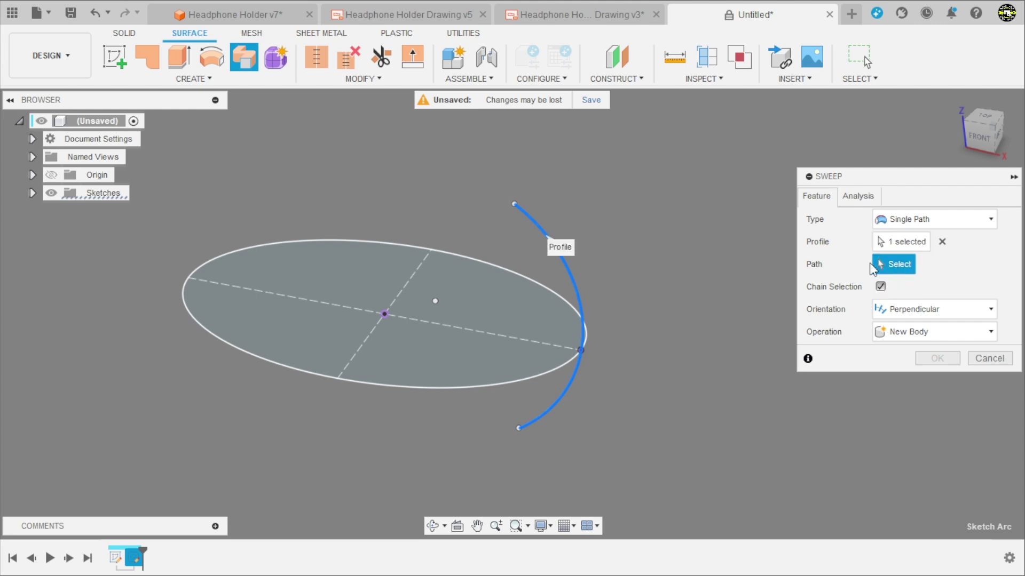
click(469, 258)
mouse_move(692, 357)
shift+middle_down()
mouse_move(655, 314)
mouse_move(659, 284)
shift+middle_up()
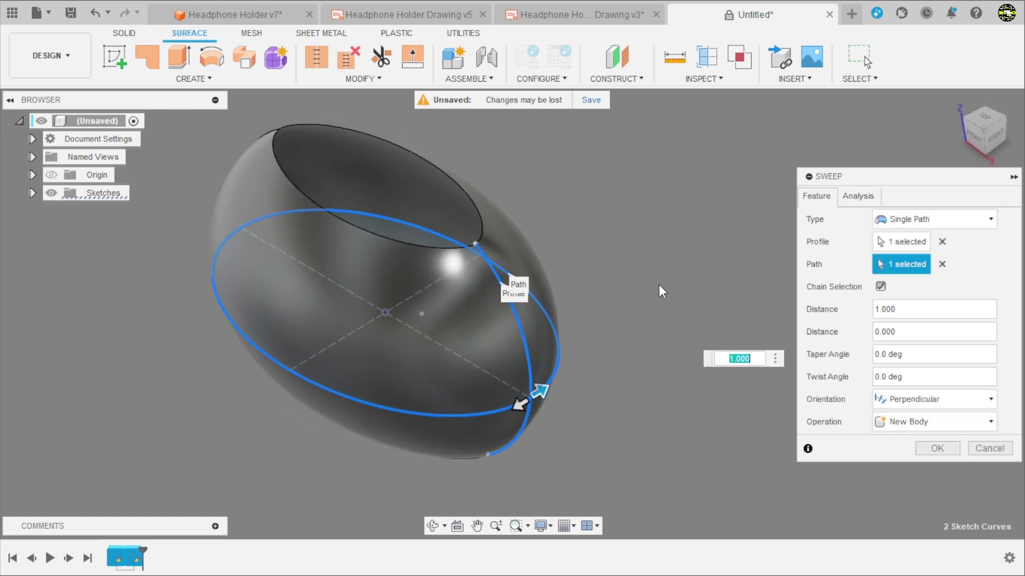
Confirm the sweep, then thicken the elliptical surface by -1 mm into a new solid body.
click(939, 442)
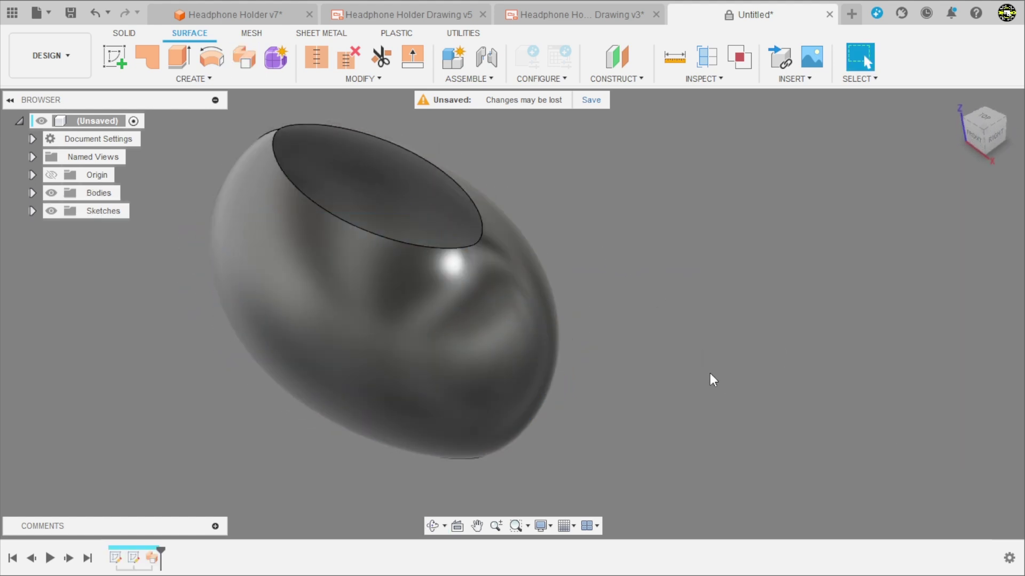
mouse_move(710, 373)
shift+middle_down()
mouse_move(694, 236)
mouse_move(691, 311)
shift+middle_up()
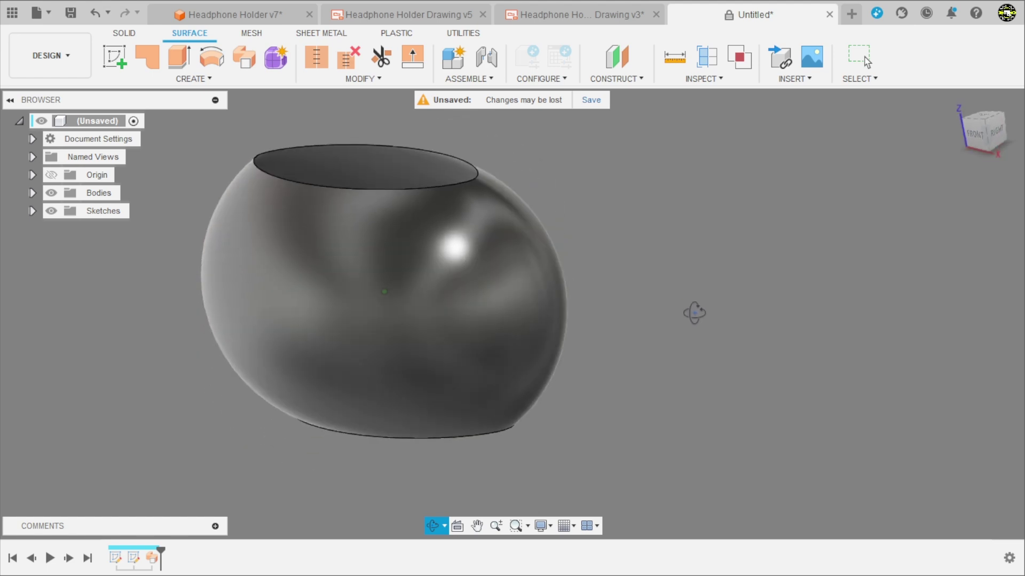
click(216, 78)
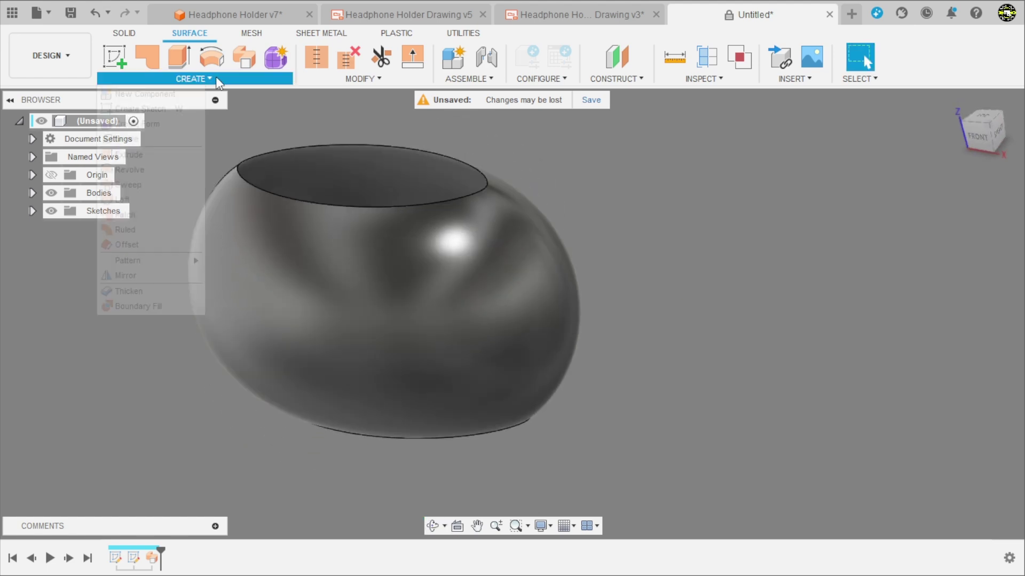
click(146, 290)
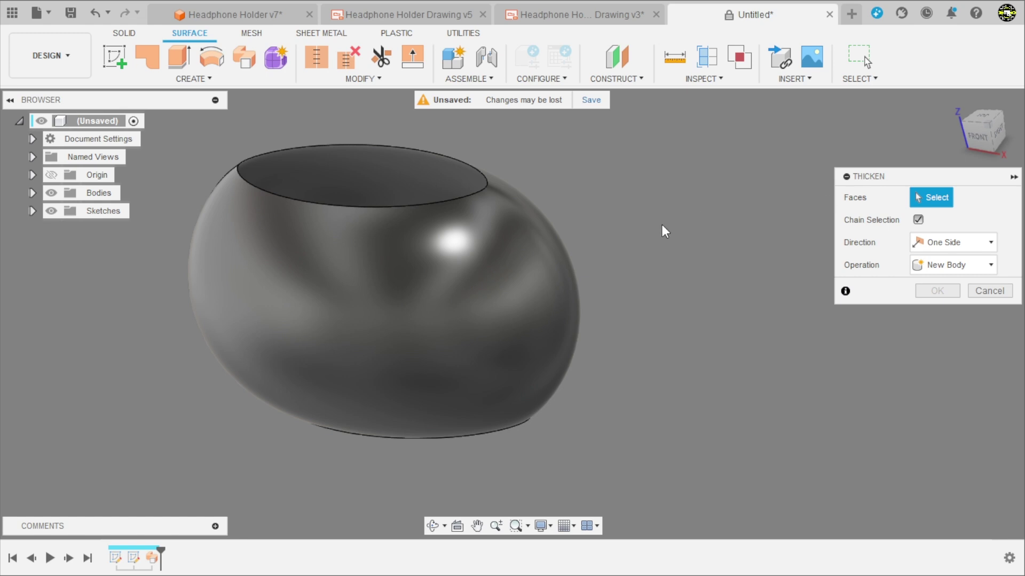
click(557, 258)
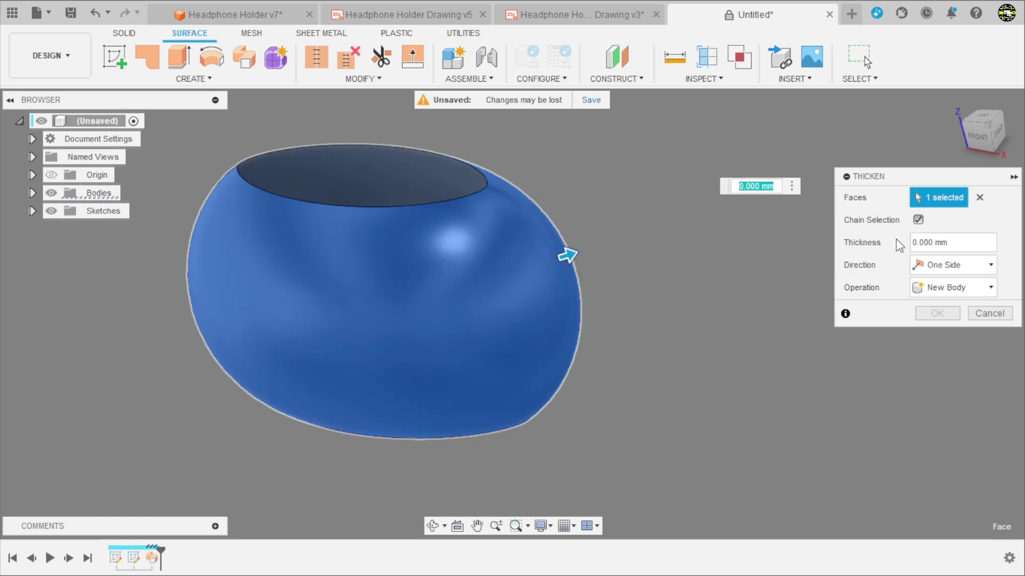
mouse_move(953, 242)
text(1)
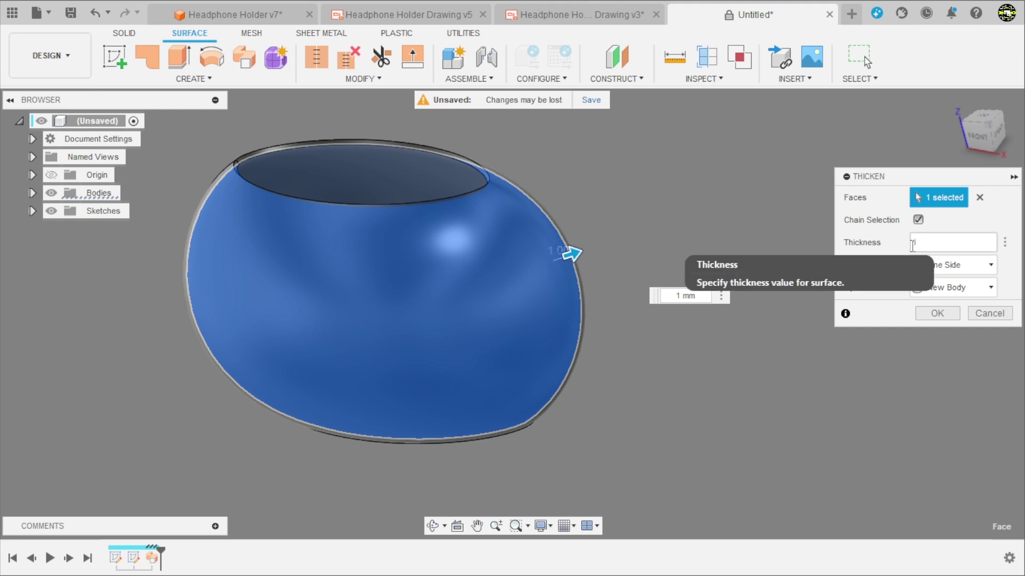
text(-)
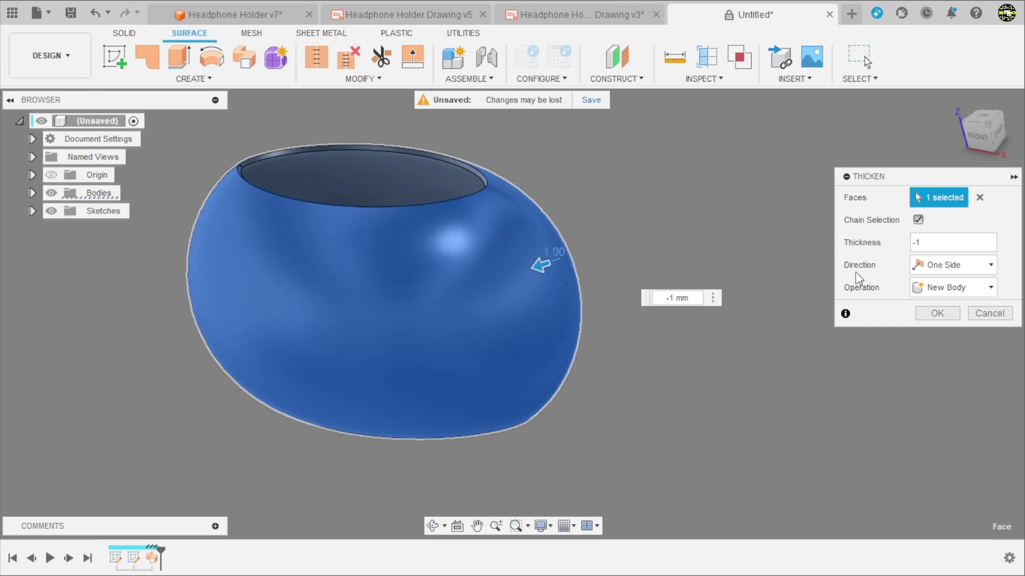
click(938, 314)
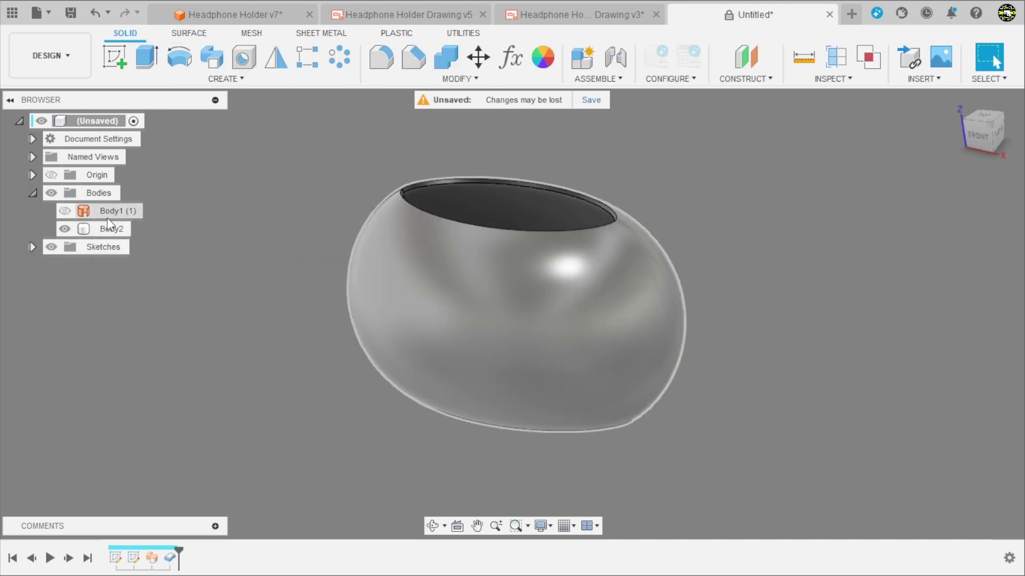
Split the thickened shell into two bodies using the XY plane.
click(459, 79)
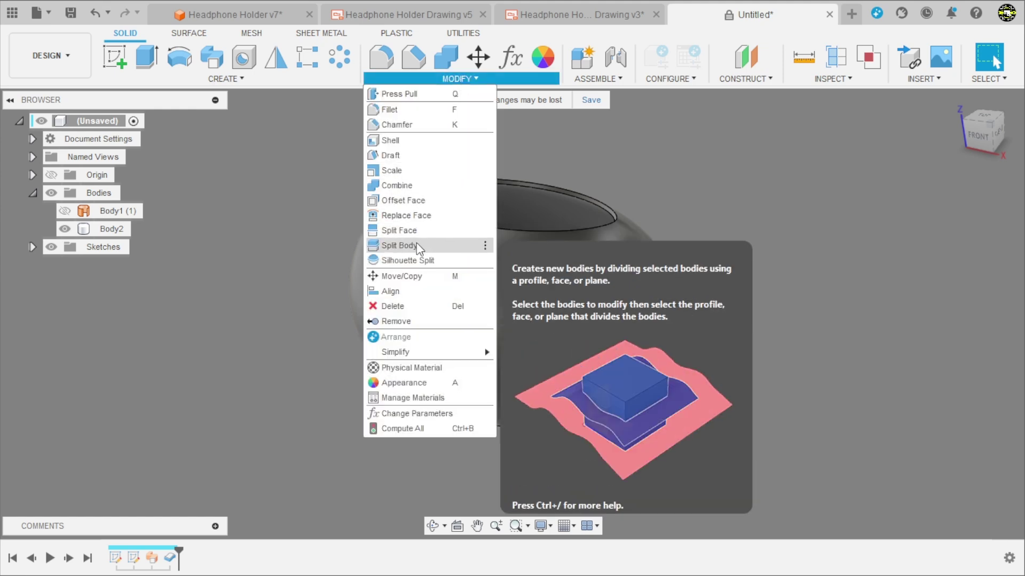
click(413, 245)
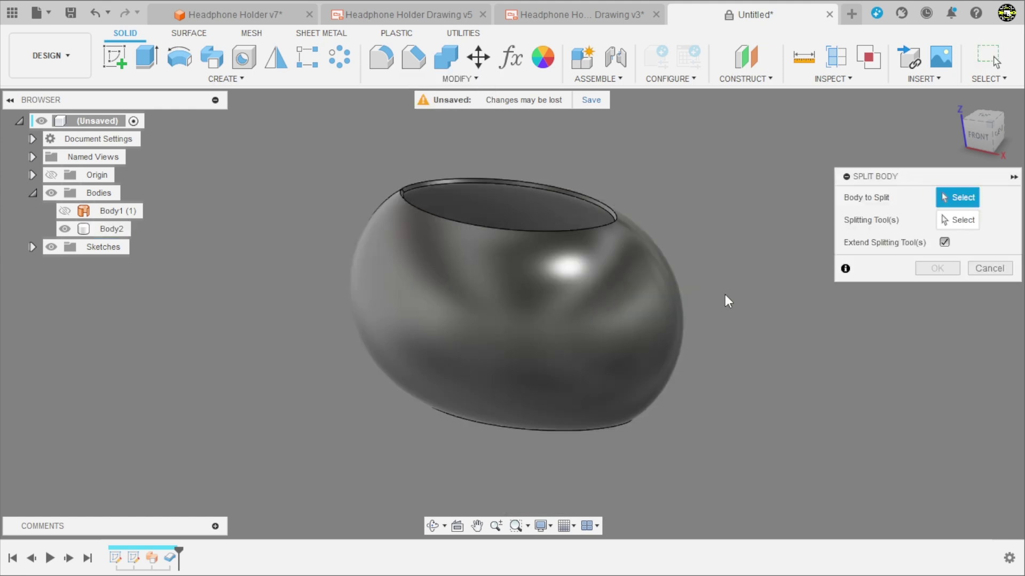
click(582, 286)
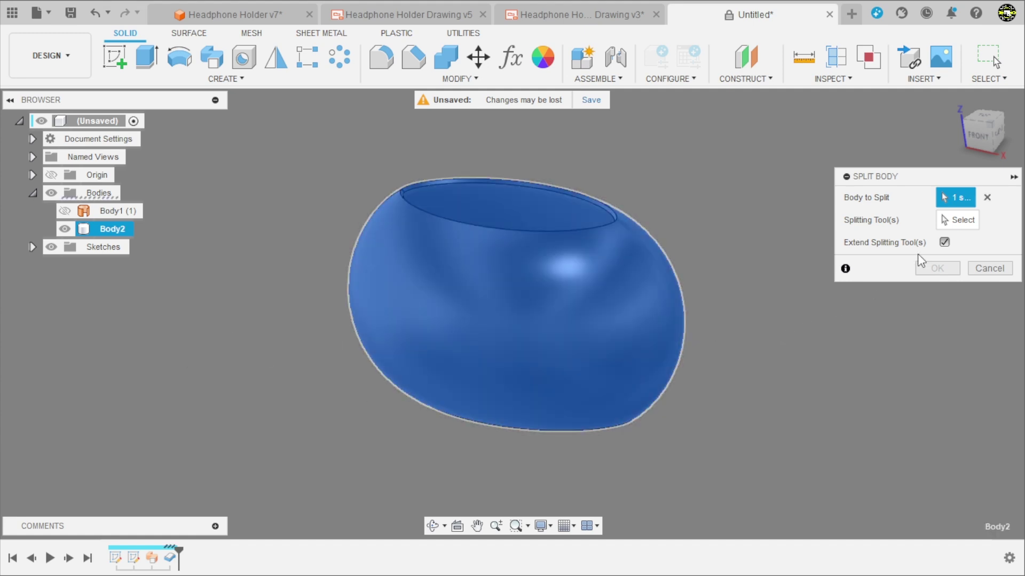
scroll(681, 420, down, 3)
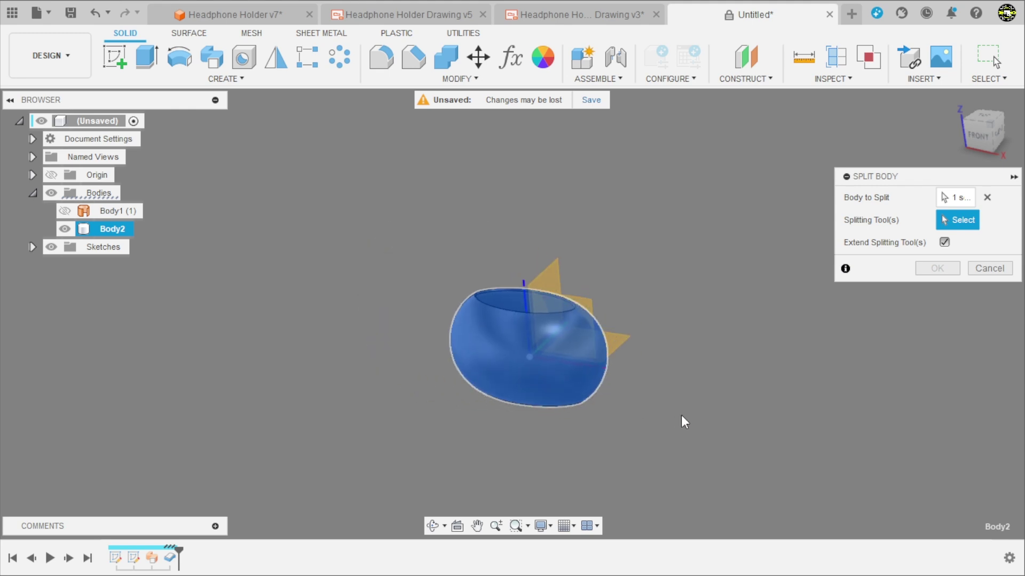
mouse_move(682, 421)
shift+middle_down()
mouse_move(666, 380)
mouse_move(675, 421)
mouse_move(671, 389)
shift+middle_up()
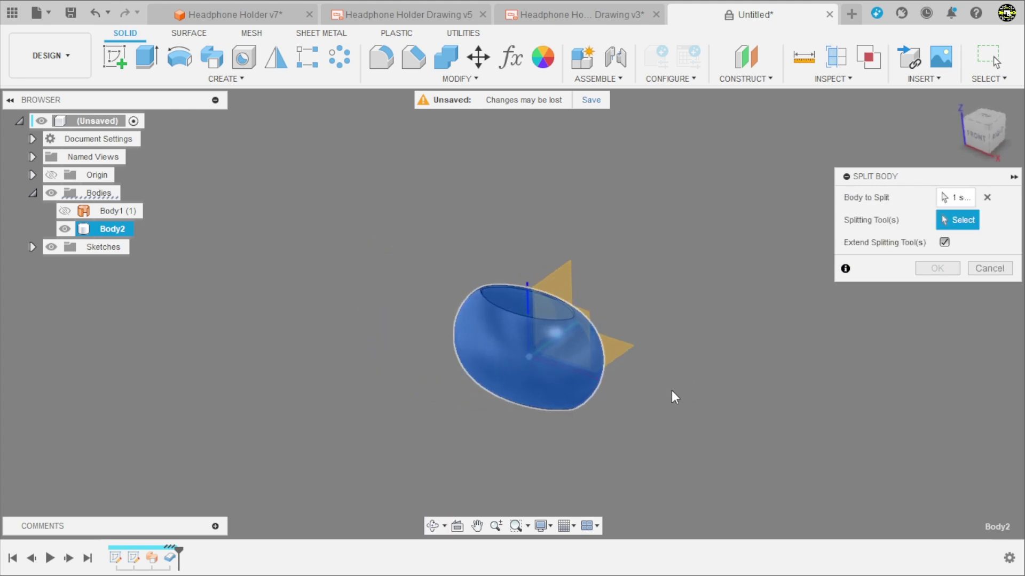
click(629, 362)
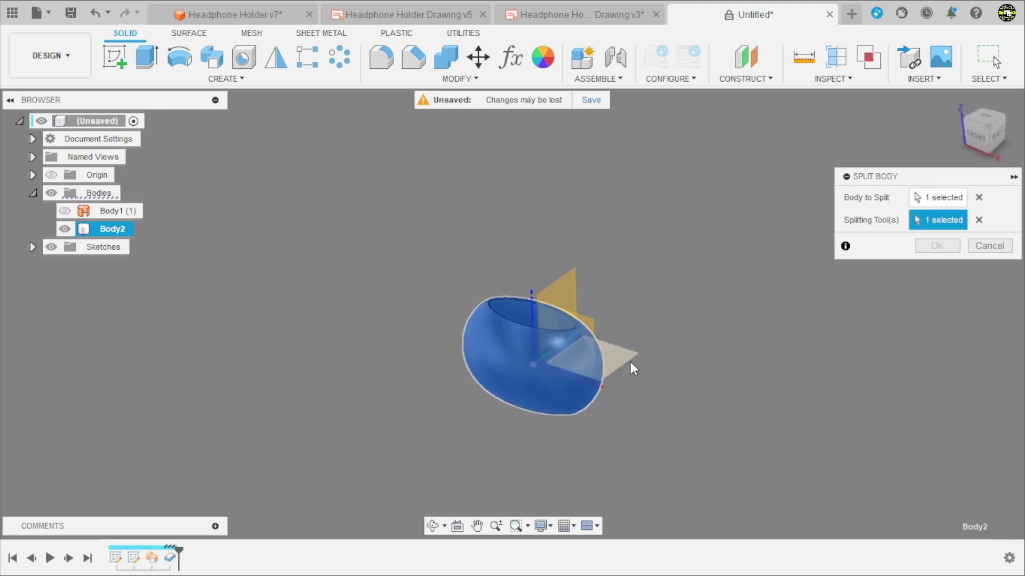
scroll(633, 395, up, 3)
scroll(815, 351, up, 1)
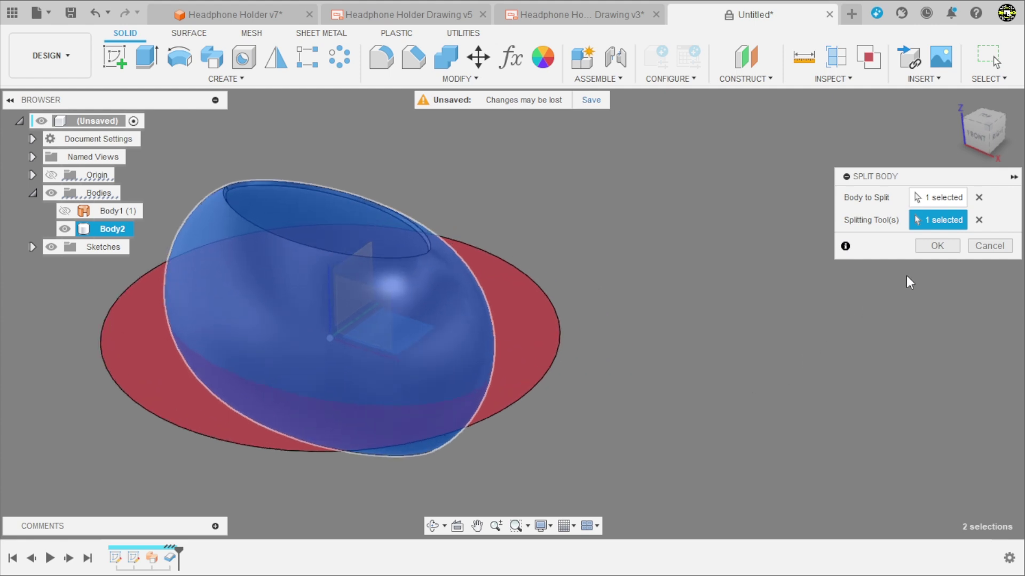
click(932, 246)
mouse_move(792, 331)
shift+middle_down()
mouse_move(672, 353)
mouse_move(679, 359)
mouse_move(687, 306)
mouse_move(452, 303)
shift+middle_up()
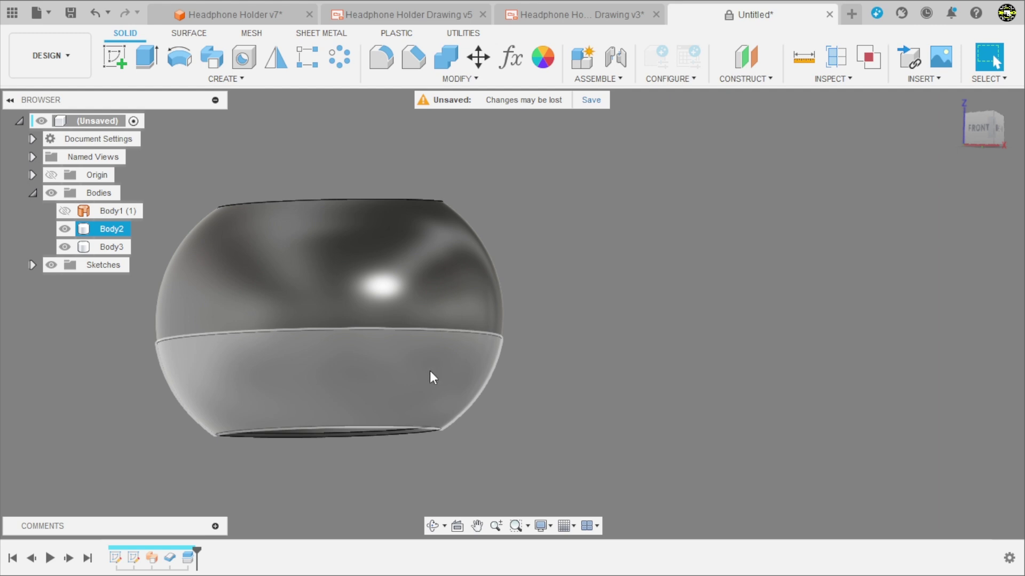
Remove Body2, the lower half, leaving the upper dome Body3.
click(111, 229)
right_click(111, 229)
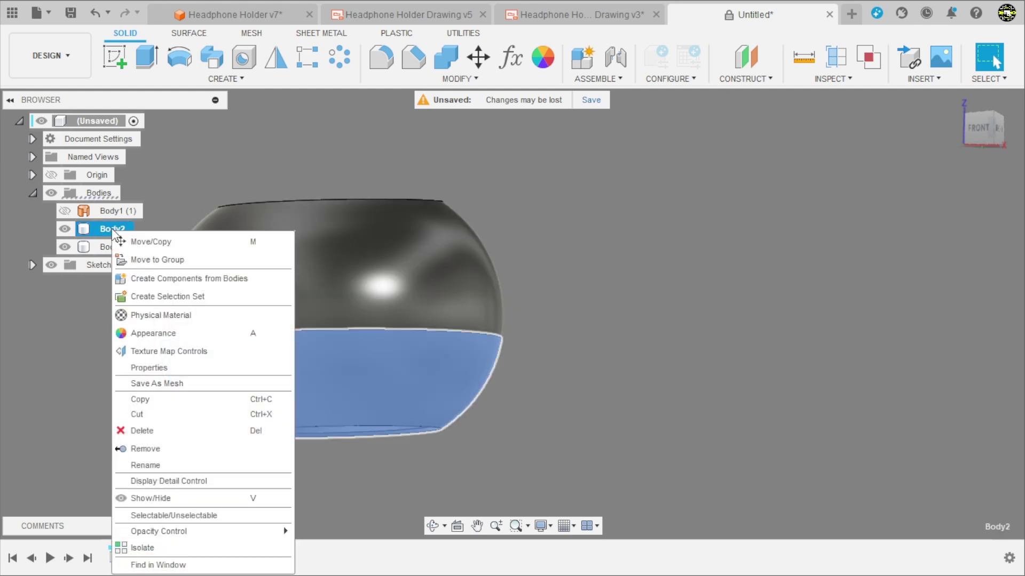
click(143, 449)
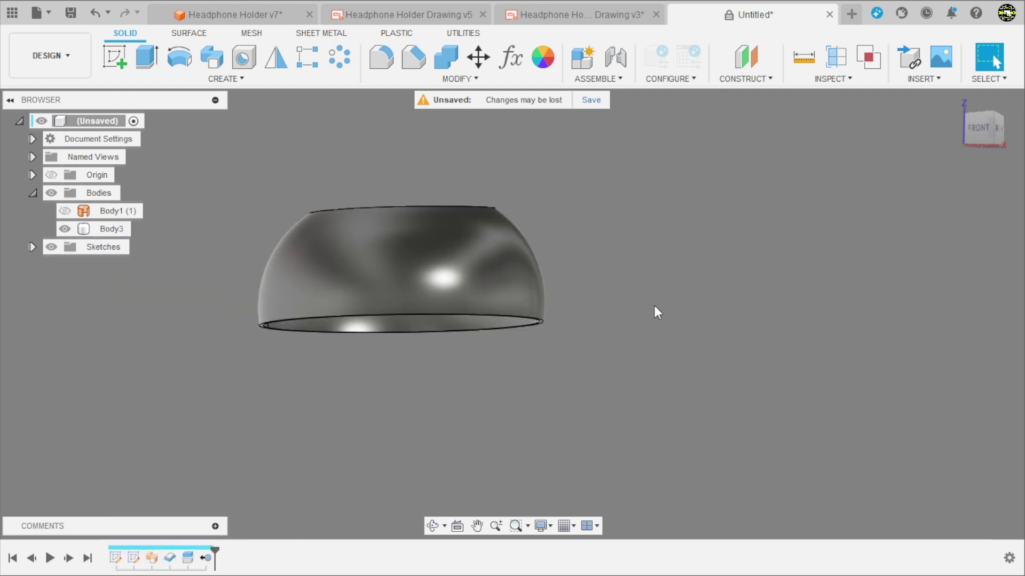
scroll(677, 283, up, 3)
mouse_move(727, 226)
shift+middle_down()
mouse_move(709, 205)
mouse_move(706, 226)
shift+middle_up()
Hide Body3 and draw an ellipse above the origin in a new front-plane sketch.
click(64, 229)
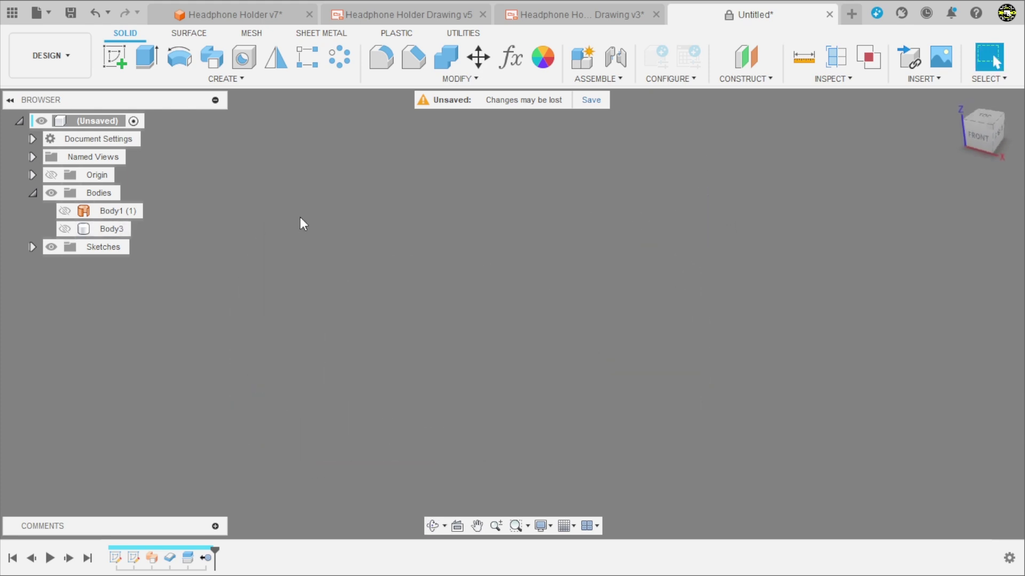
click(115, 57)
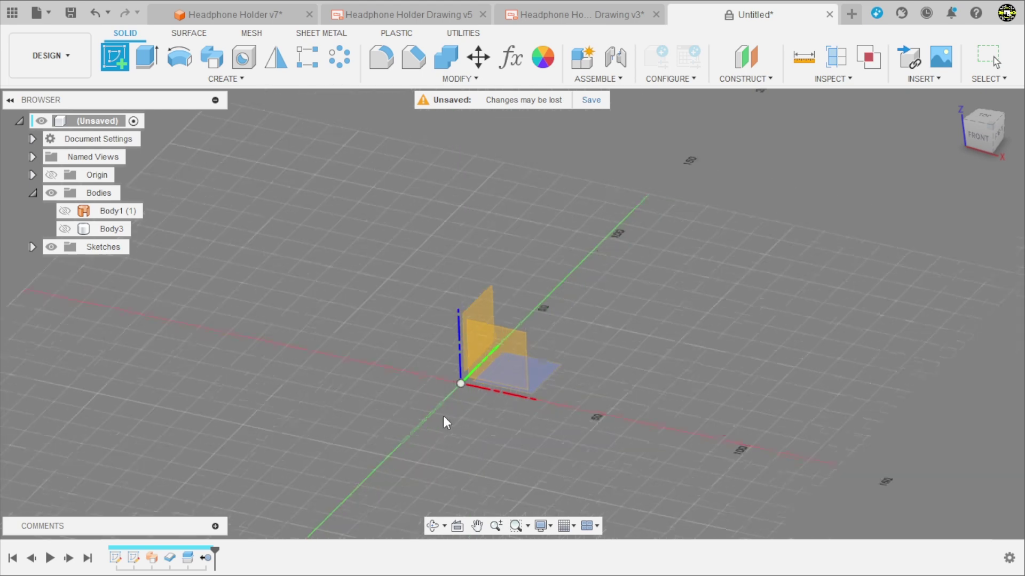
click(514, 366)
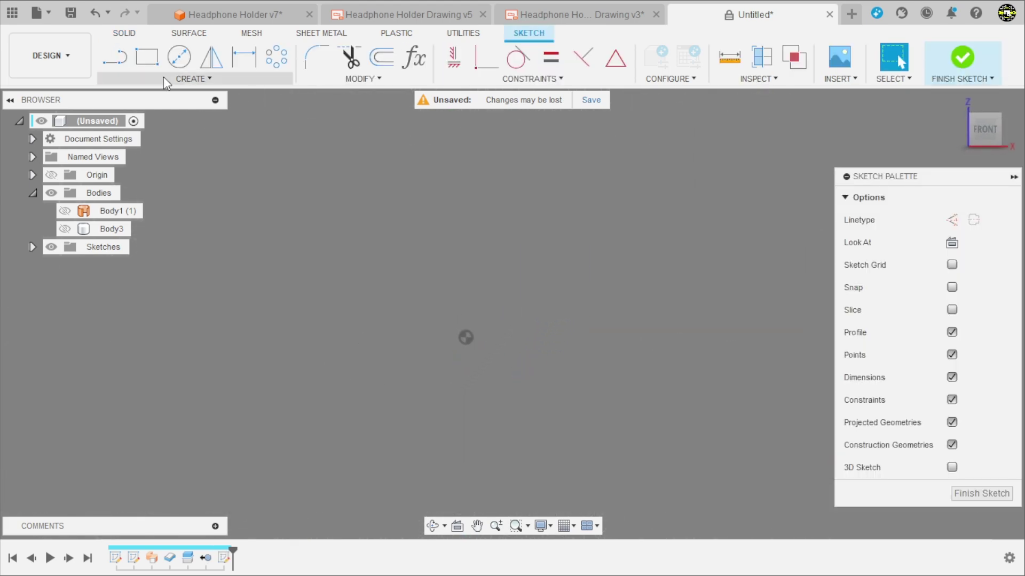
click(164, 79)
click(151, 167)
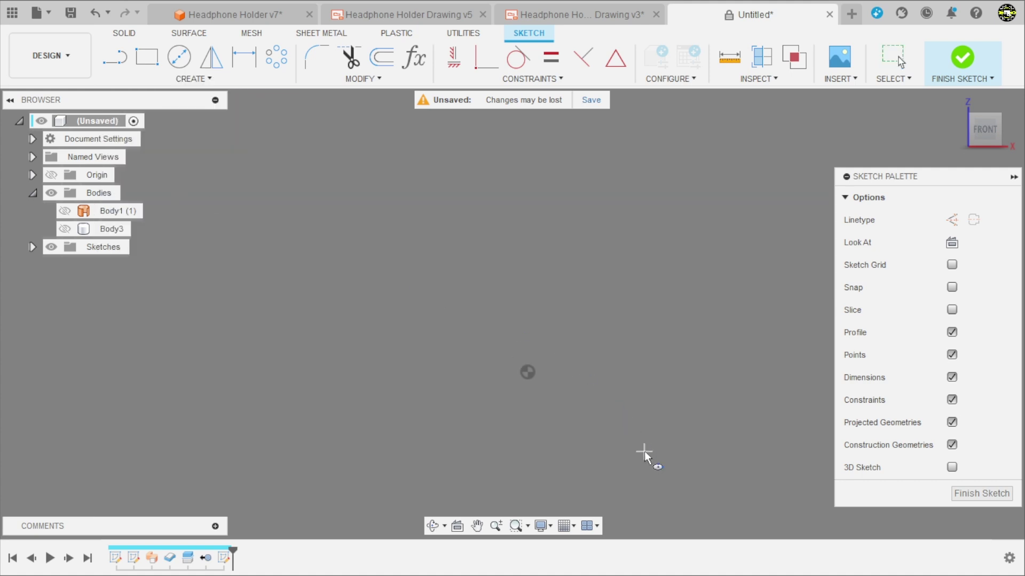
scroll(640, 326, up, 2)
click(510, 189)
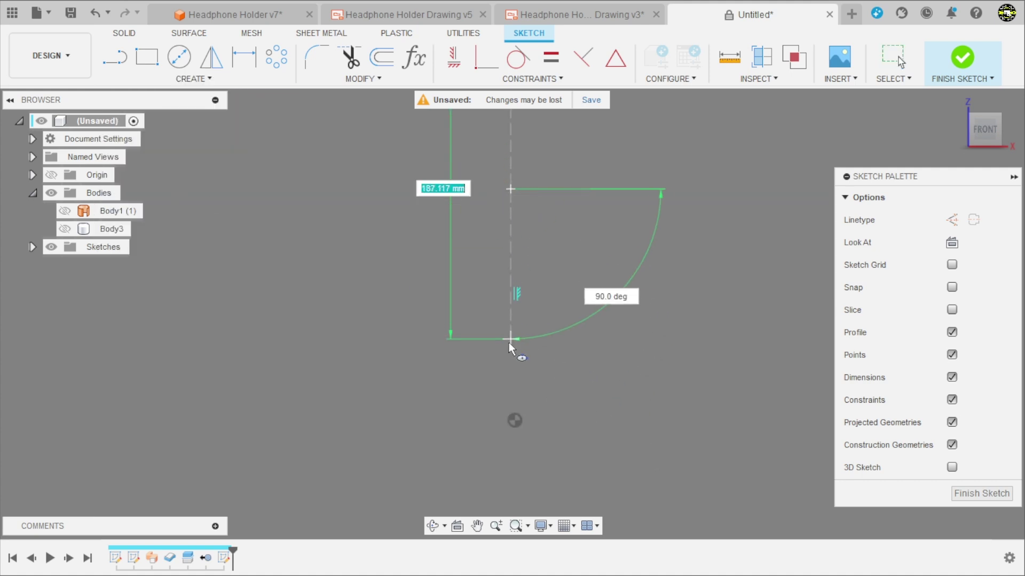
click(511, 374)
click(550, 303)
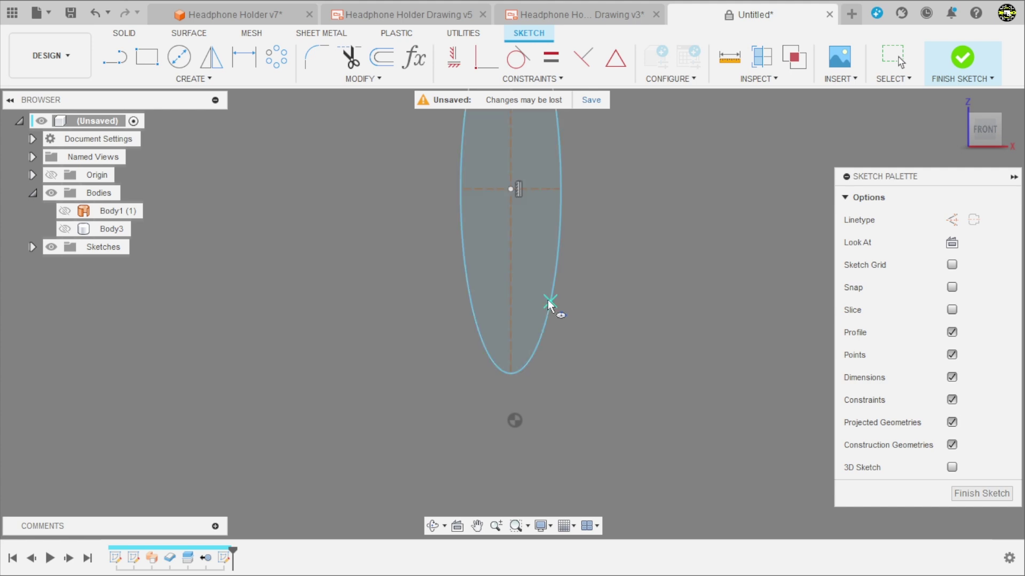
Align the ellipse centre vertically with the origin and dimension the gap below it.
click(454, 57)
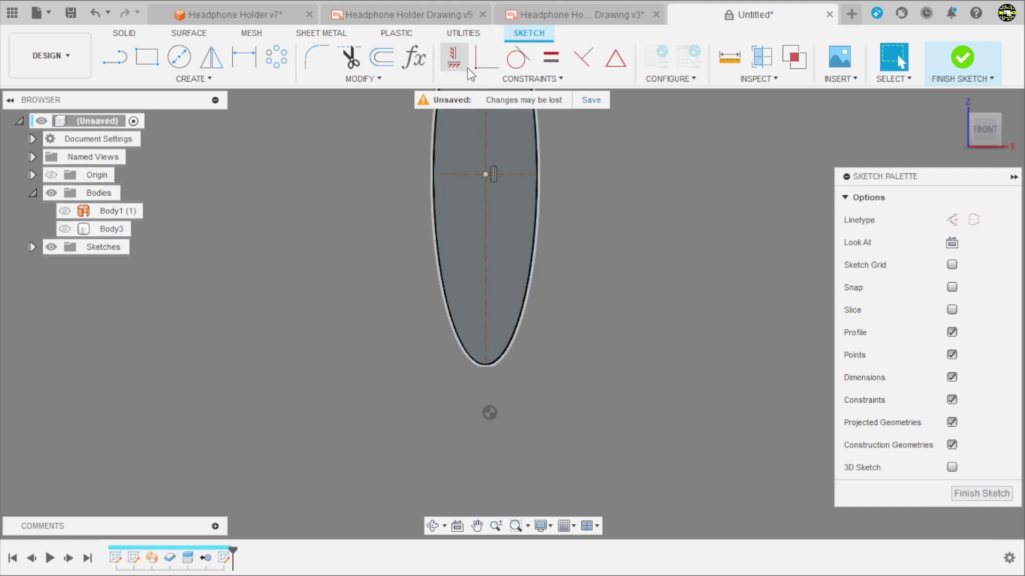
click(485, 174)
click(490, 412)
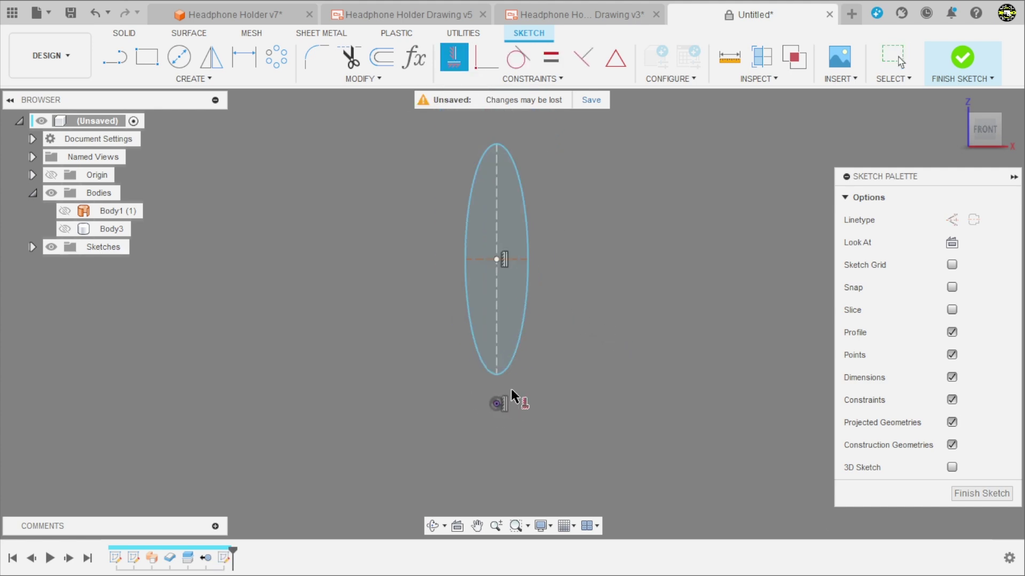
key(Escape)
key(d)
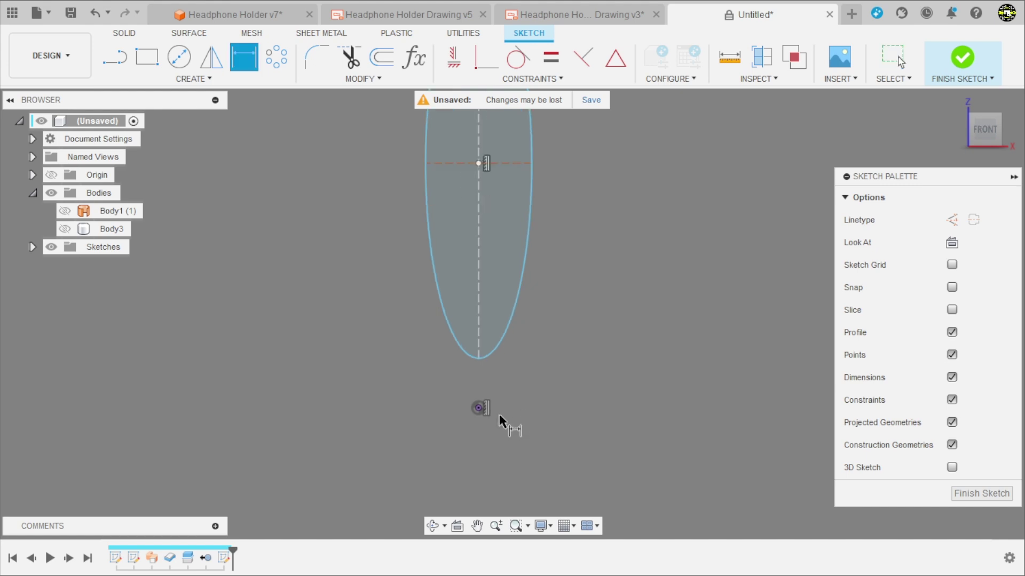
click(479, 358)
click(478, 408)
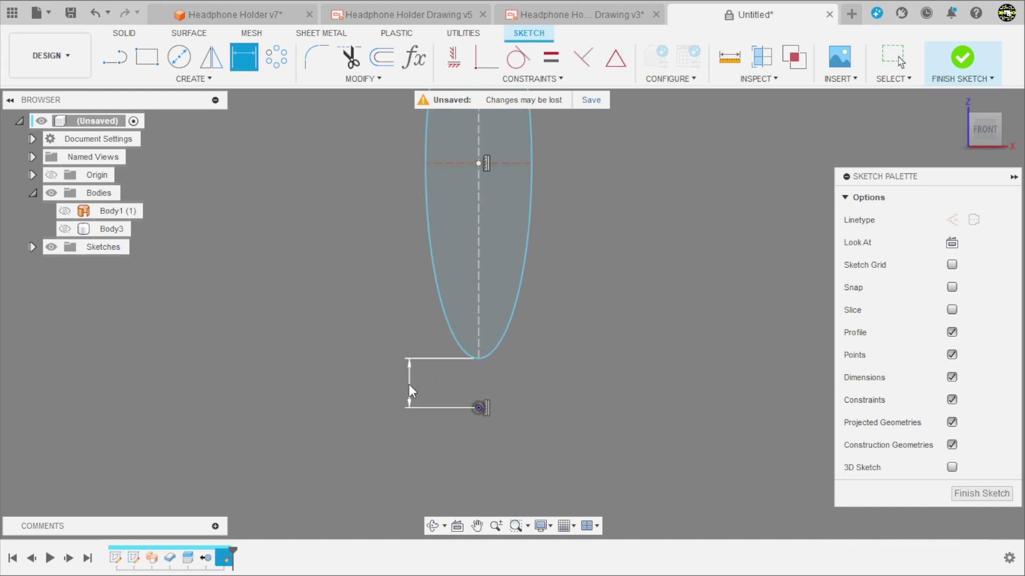
click(410, 386)
key(Return)
scroll(410, 386, down, 5)
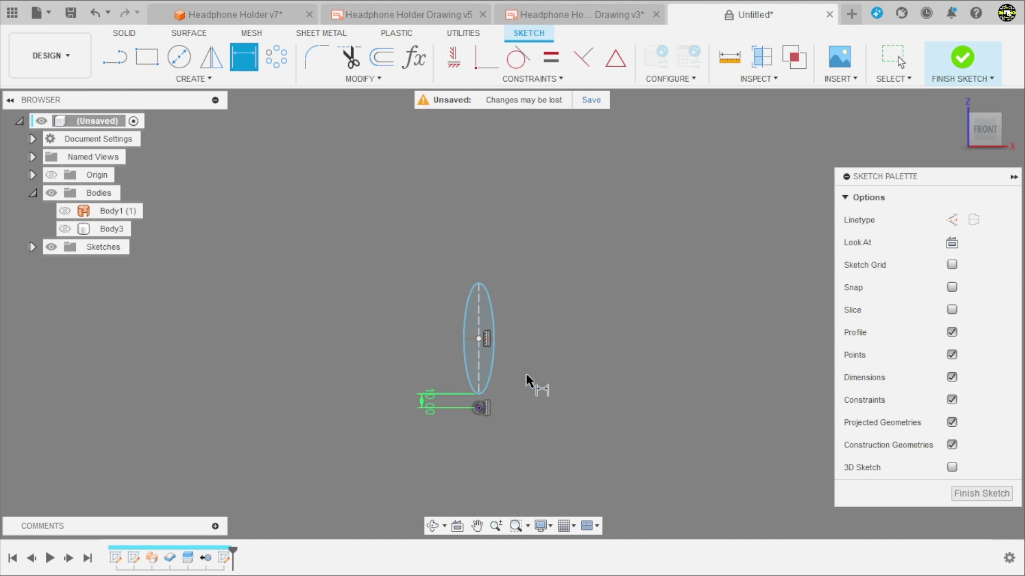
scroll(499, 404, up, 4)
key(Escape)
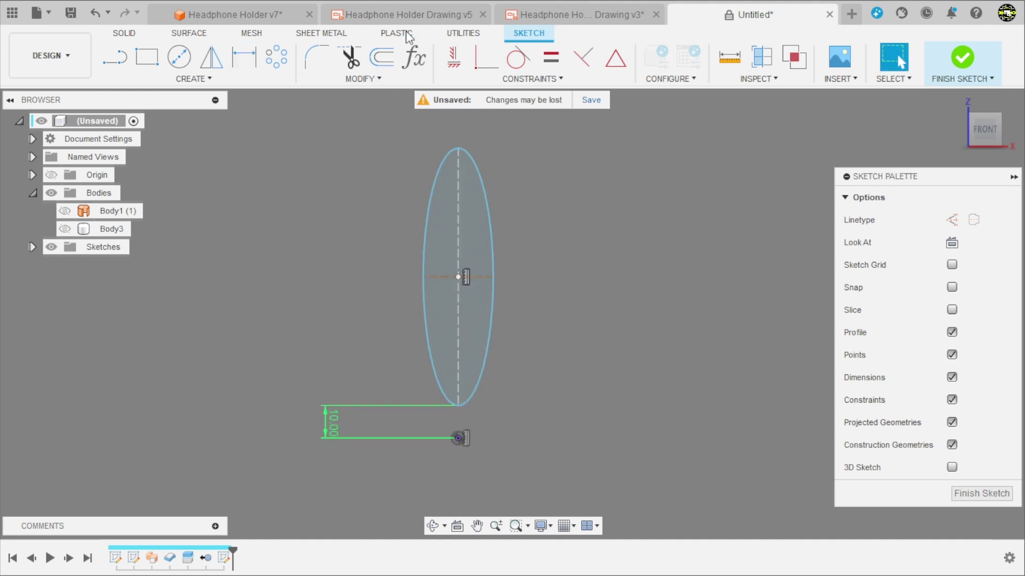
Check Headphone Holder Drawing v5, then dimension the ellipse 110 wide and 220 tall.
click(415, 16)
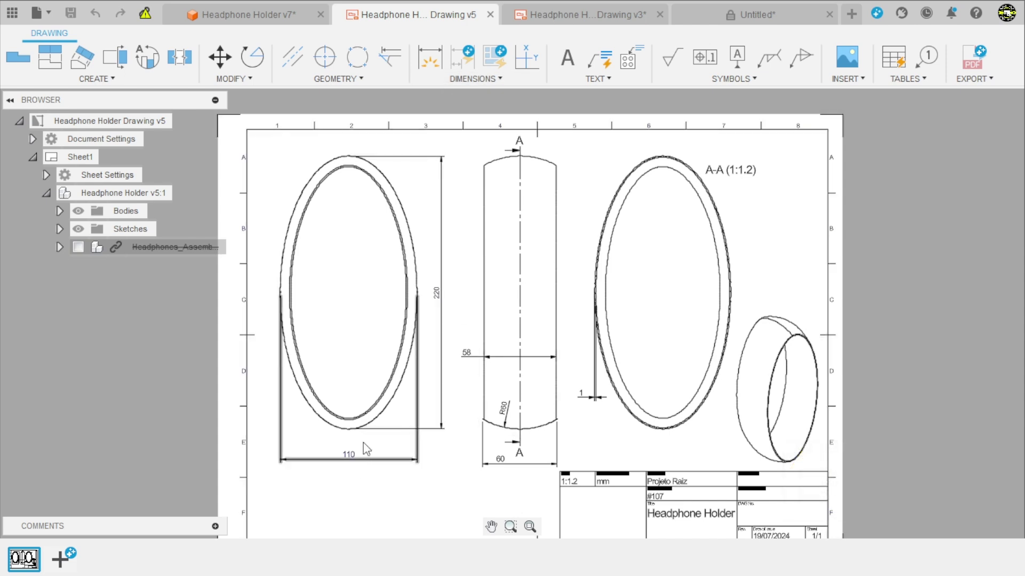
click(733, 16)
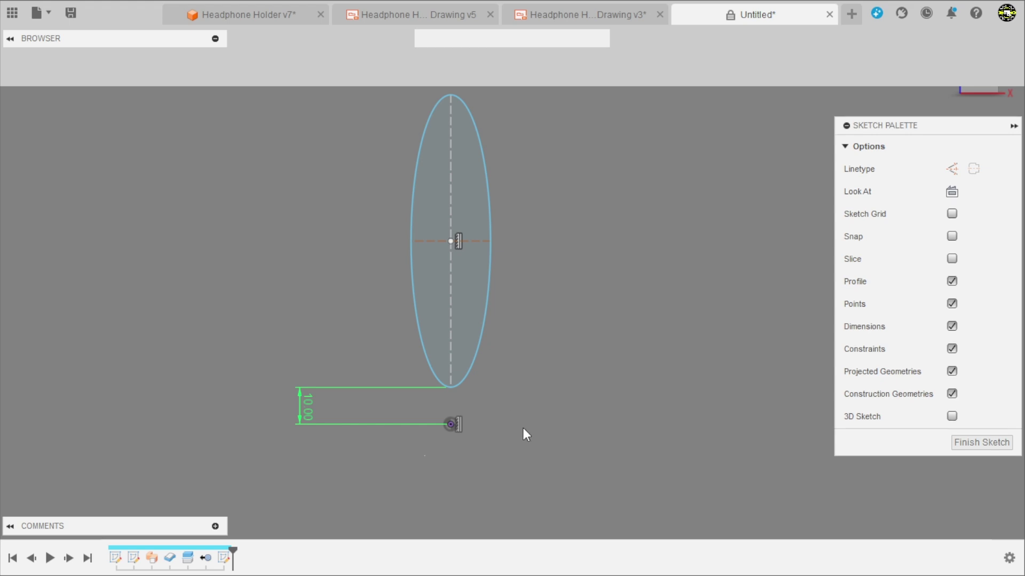
key(d)
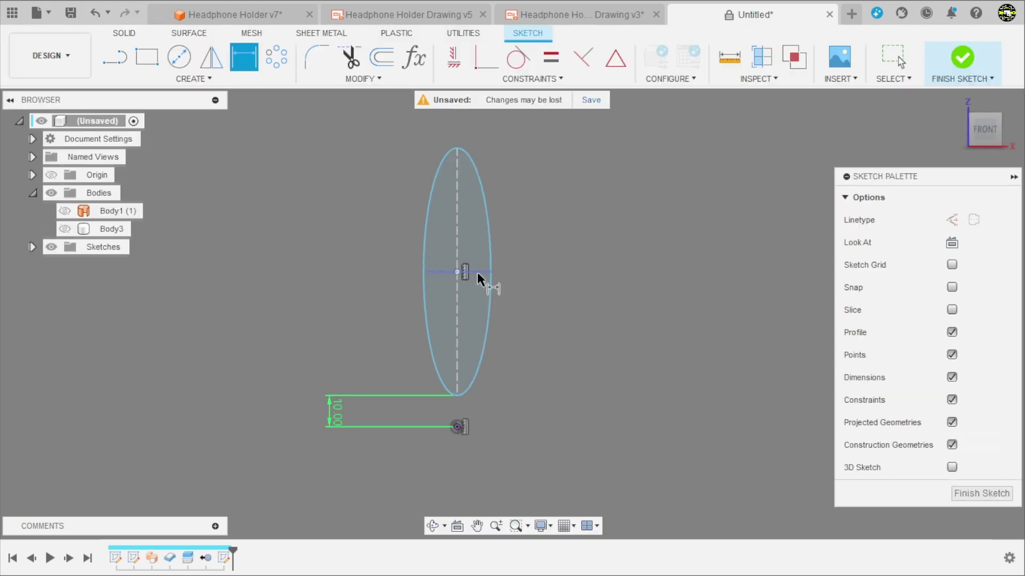
click(477, 273)
click(477, 315)
text(110)
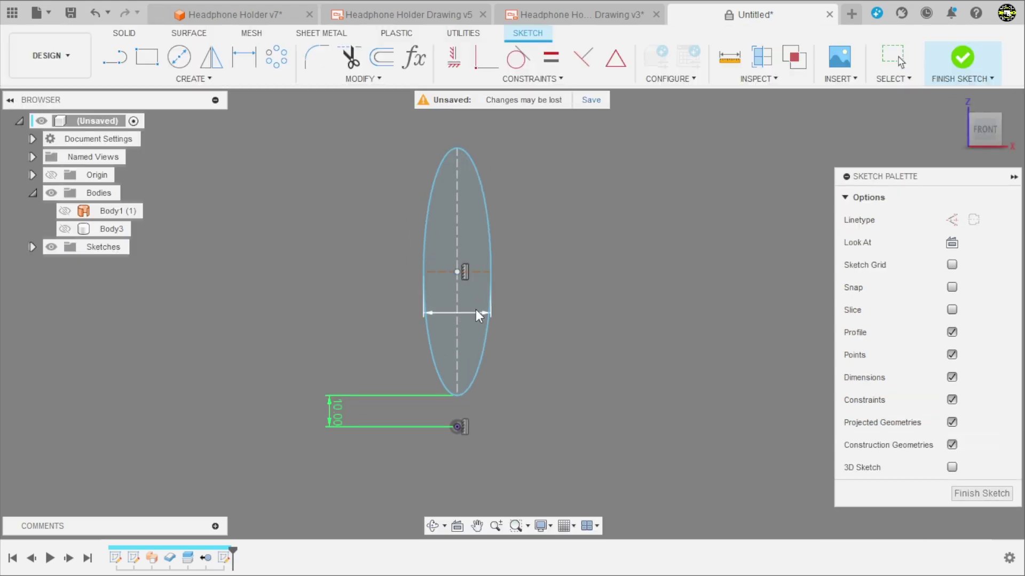
key(Return)
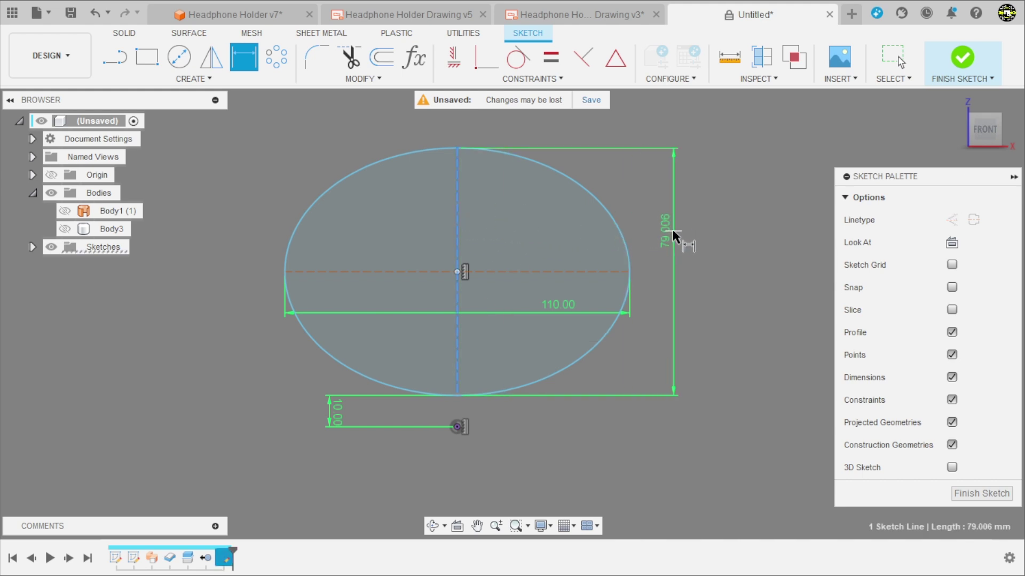
click(675, 234)
text(220)
key(Return)
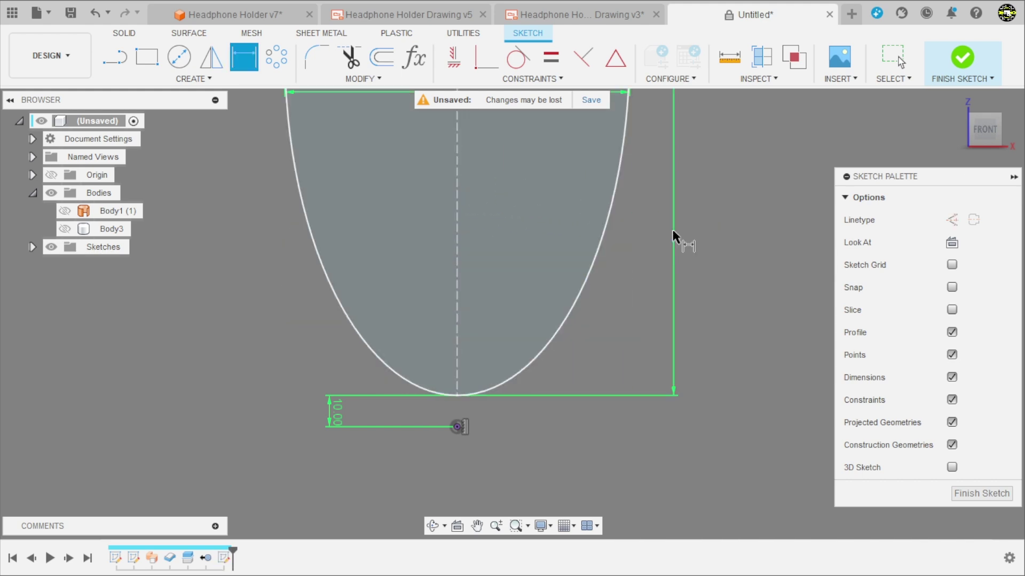
Exit dimensioning and finish the ellipse sketch.
scroll(513, 442, down, 2)
scroll(526, 457, down, 2)
scroll(534, 373, down, 2)
scroll(534, 355, up, 1)
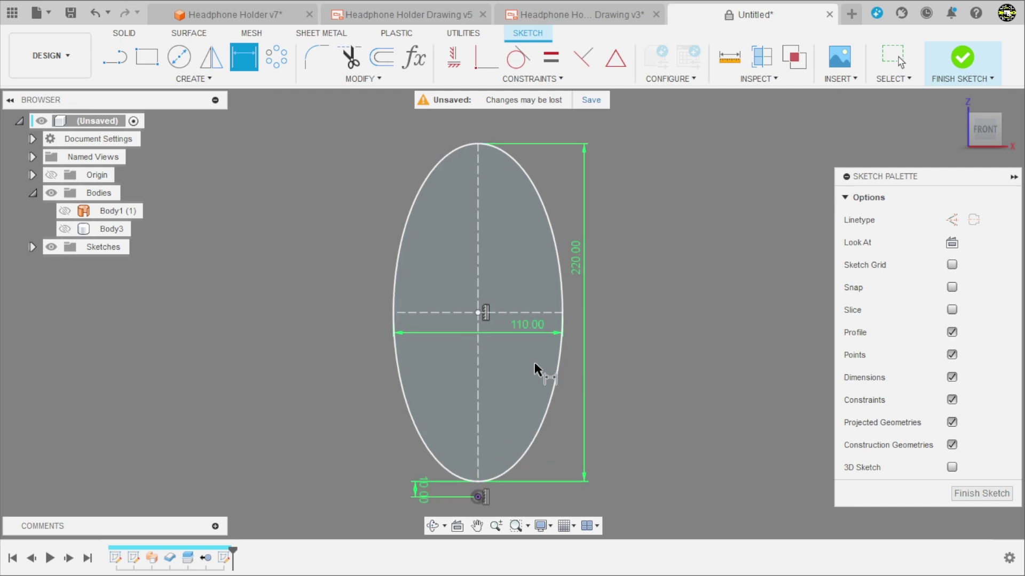
key(Escape)
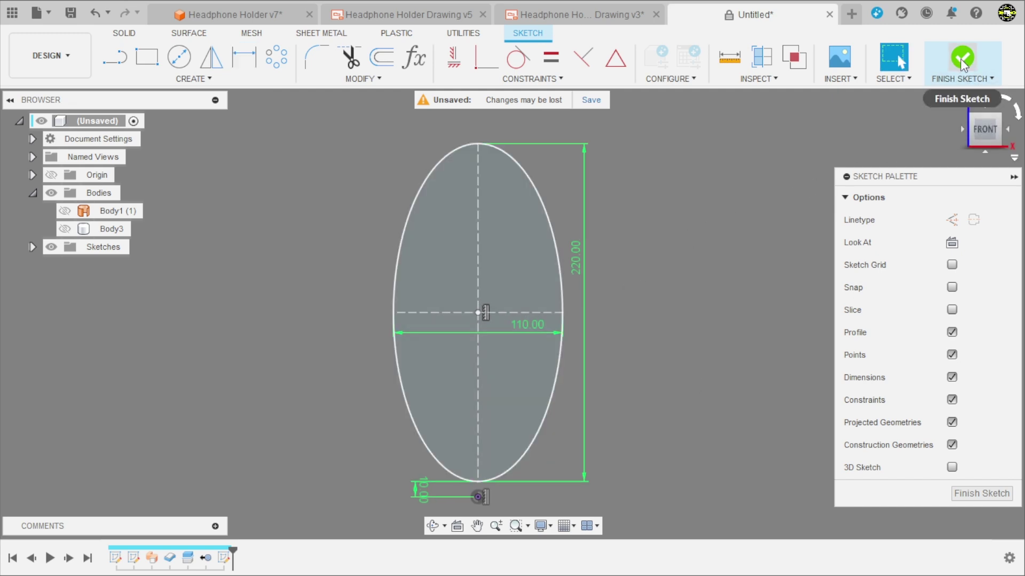
click(962, 59)
Back in the Untitled design, start a sketch on the side origin plane perpendicular to the ellipse.
mouse_move(712, 256)
shift+middle_down()
mouse_move(659, 270)
mouse_move(658, 282)
shift+middle_up()
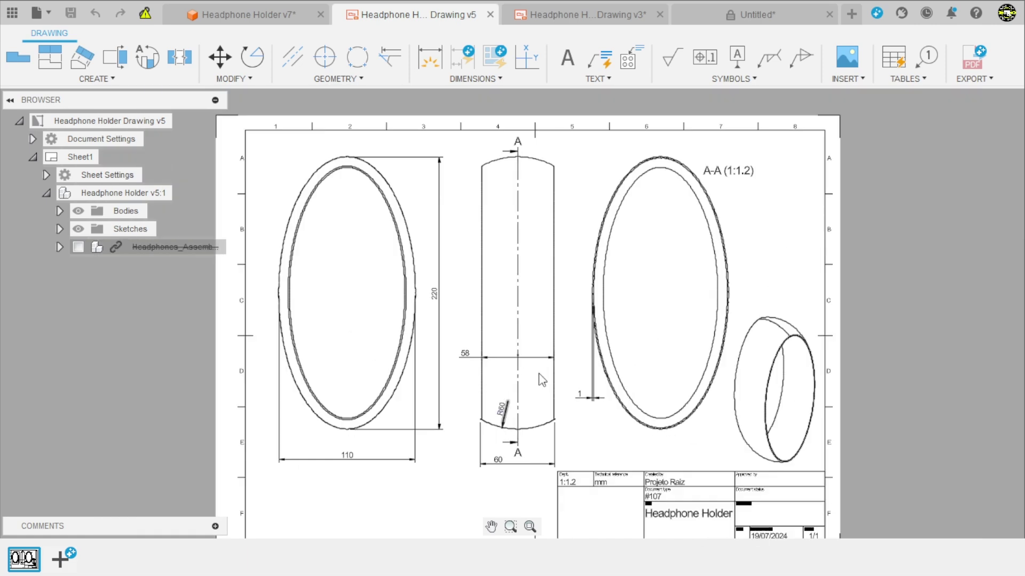
click(753, 14)
drag(559, 311, 615, 348)
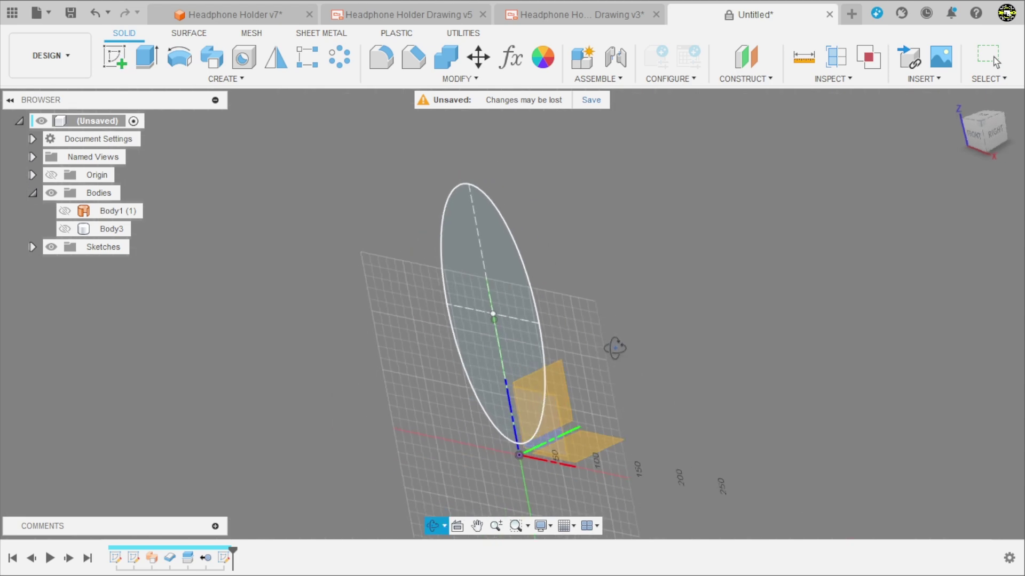
shift+middle_drag(625, 357, 527, 372)
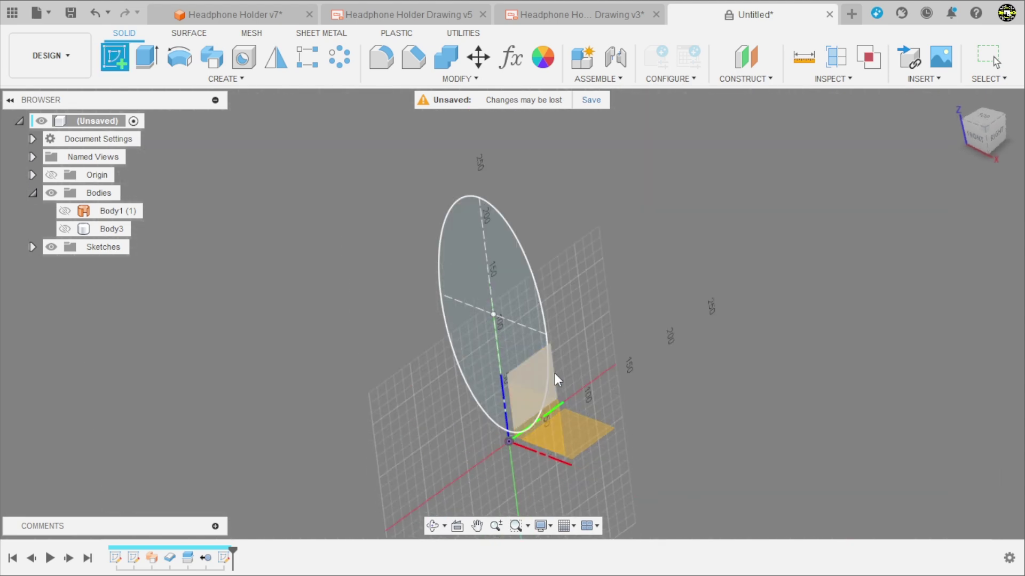
click(555, 373)
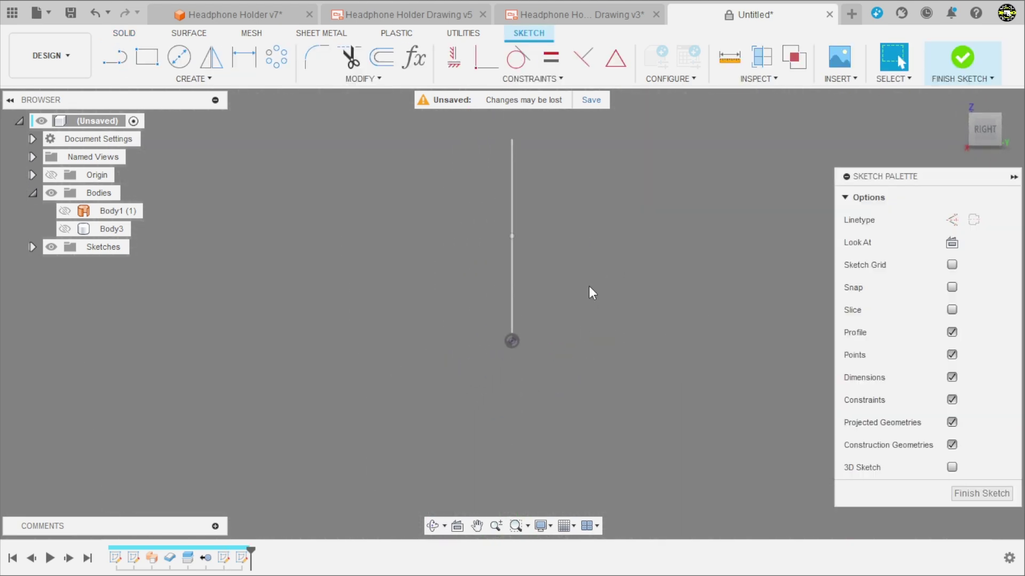
Project the ellipse's lowest point into the side sketch and return to the right view.
shift+middle_drag(512, 392, 484, 307)
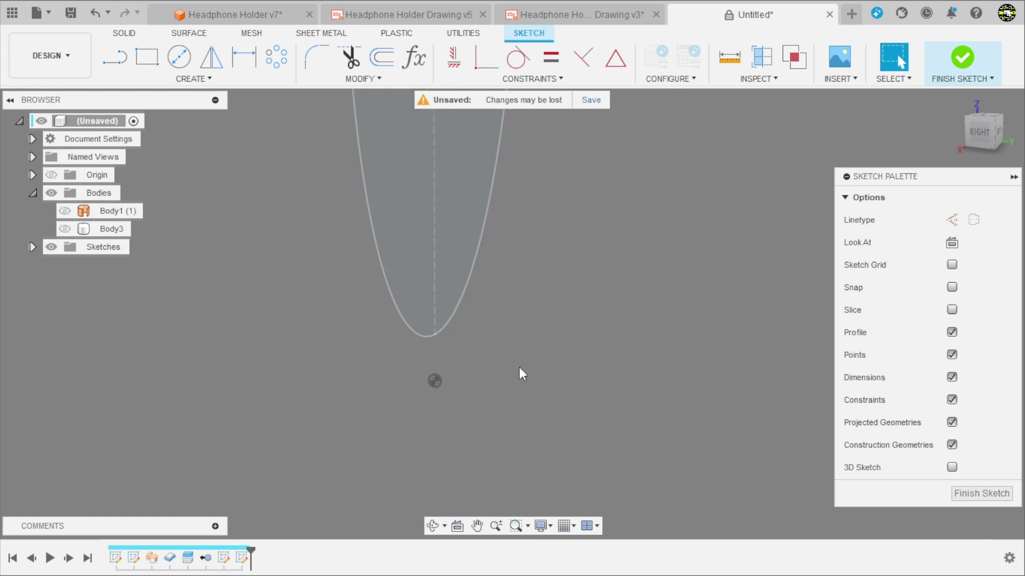
key(p)
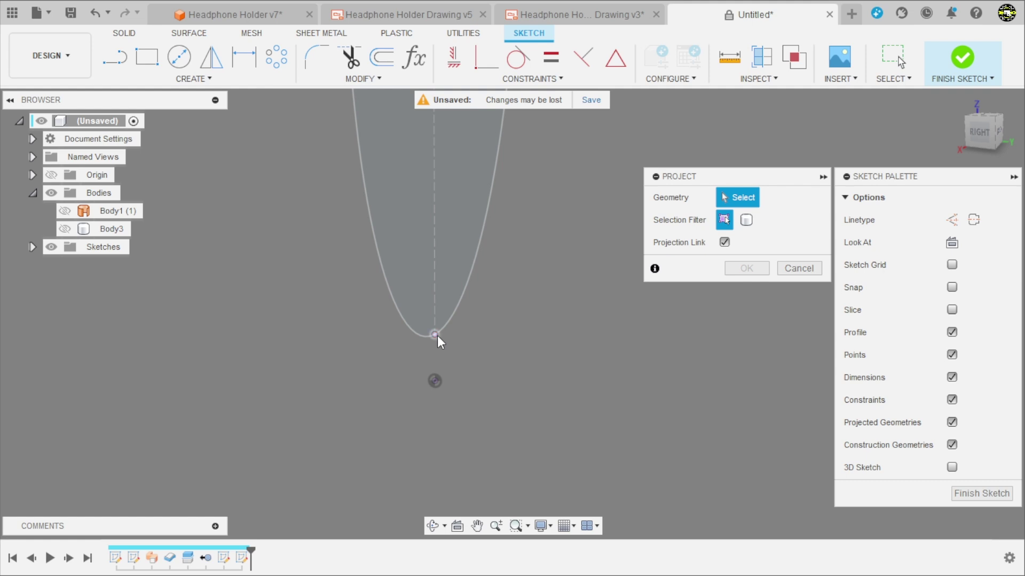
click(436, 336)
click(745, 268)
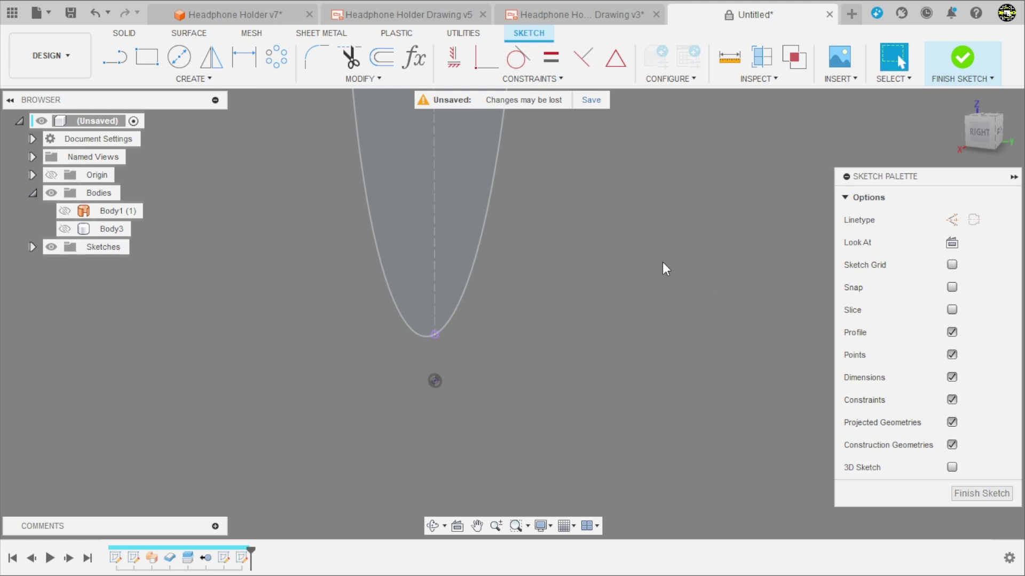
shift+middle_drag(661, 261, 741, 254)
click(978, 140)
Draw a three-point arc through the bottom with its endpoints constrained level.
click(194, 79)
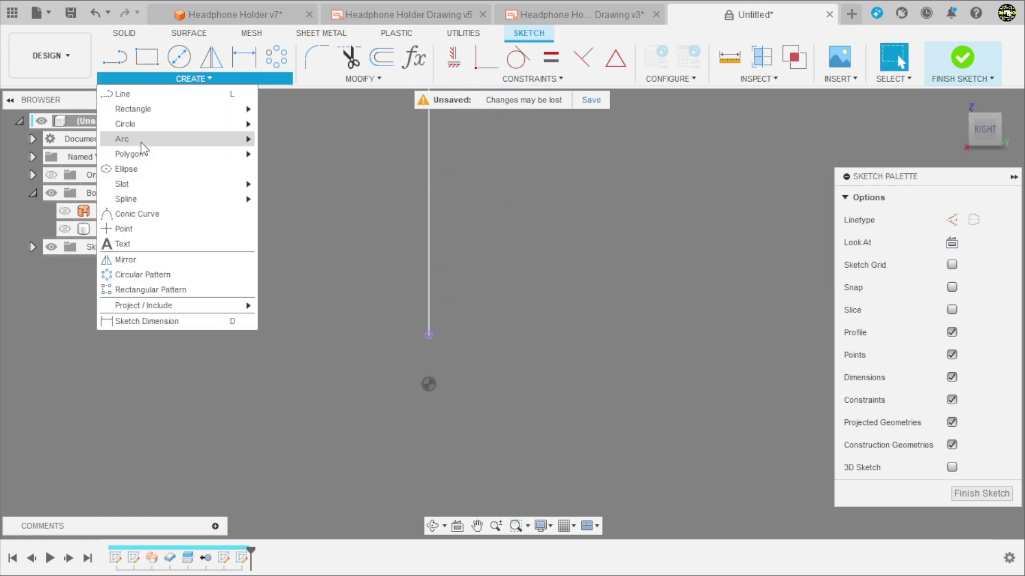
click(291, 139)
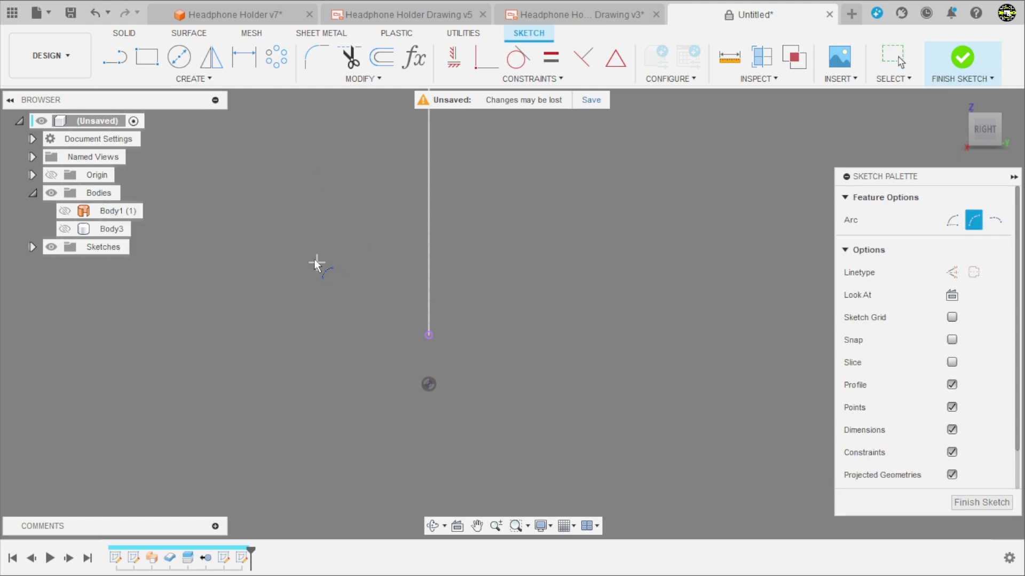
click(554, 287)
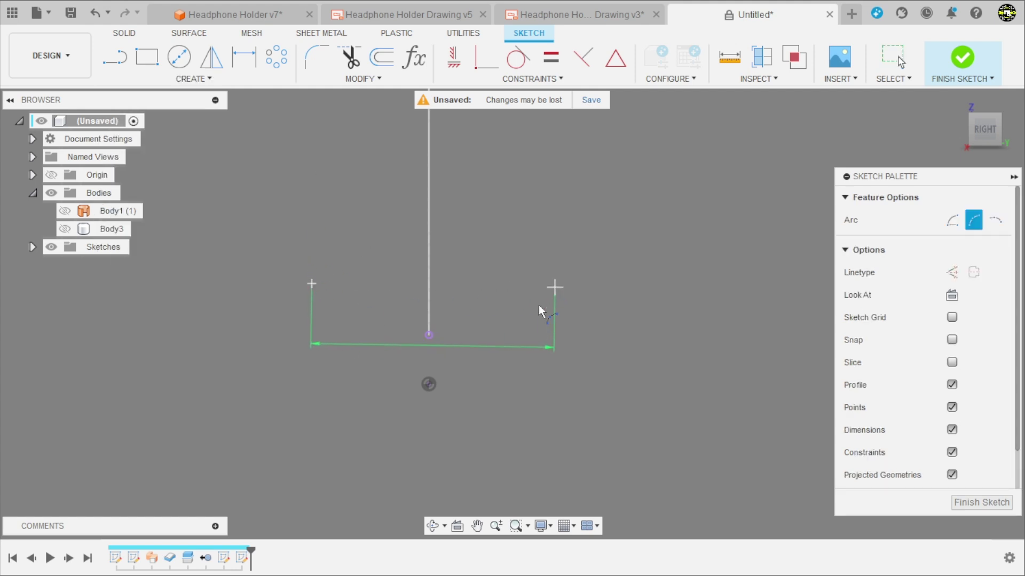
click(494, 335)
key(Escape)
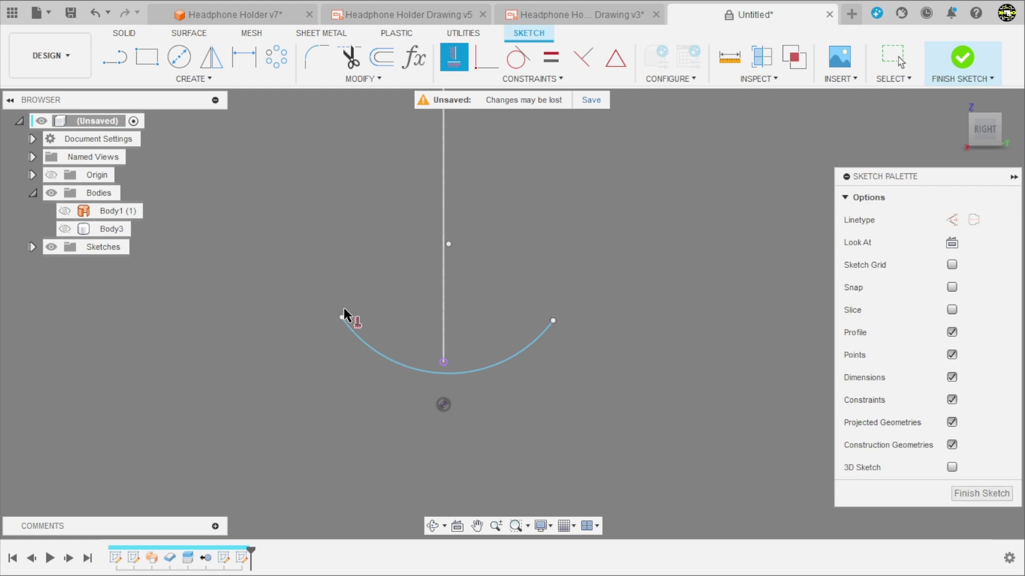
click(552, 322)
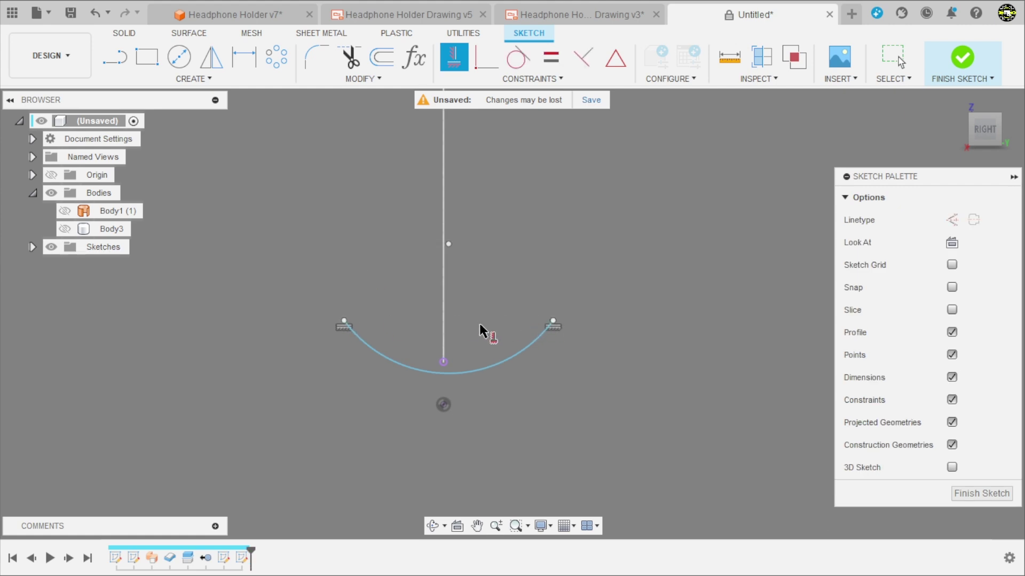
scroll(479, 330, up, 1)
key(Escape)
Dimension the arc to radius 60 and 60 width between its endpoints.
key(d)
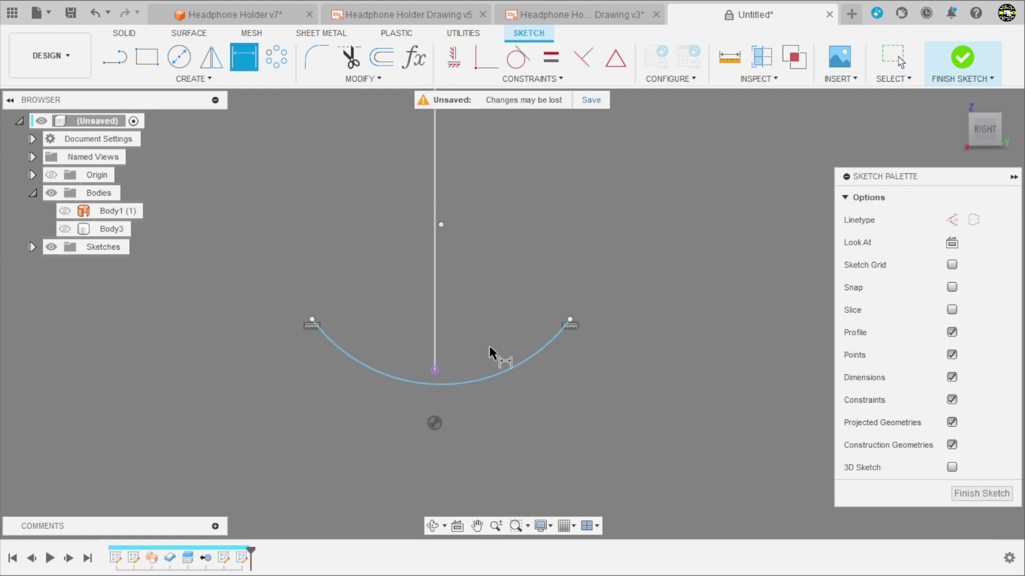
click(499, 371)
click(495, 331)
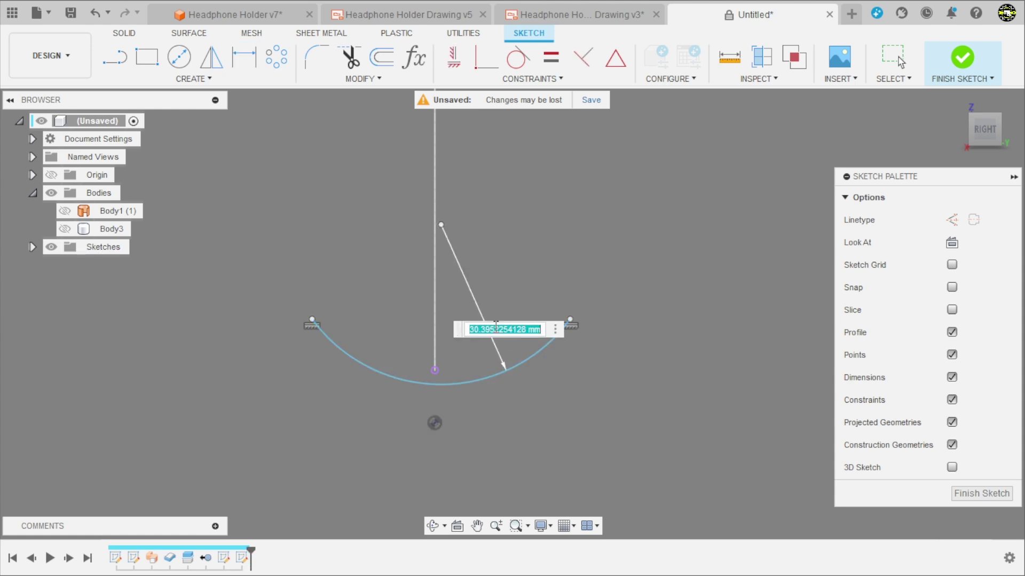
text(60)
key(Return)
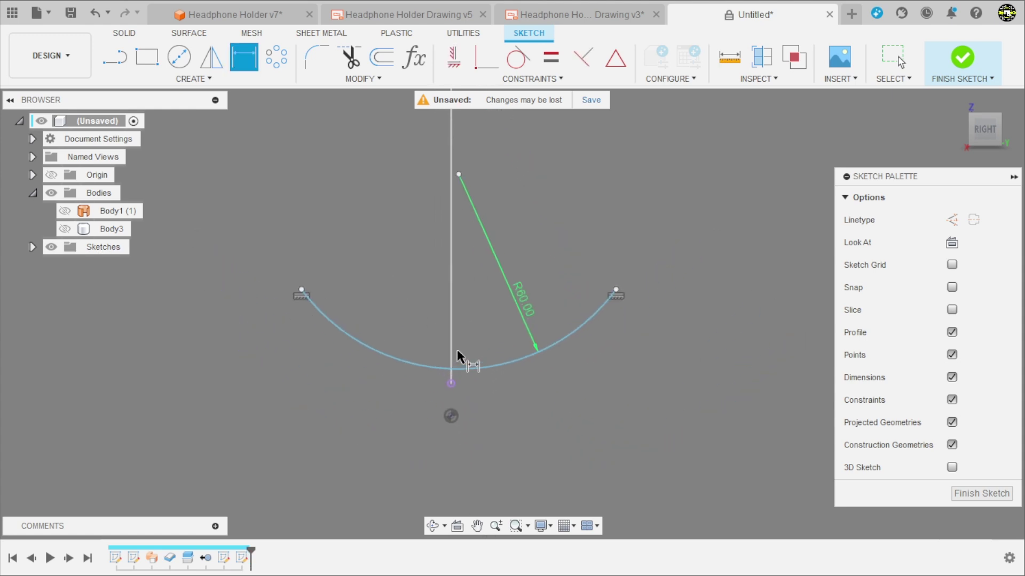
scroll(472, 397, up, 2)
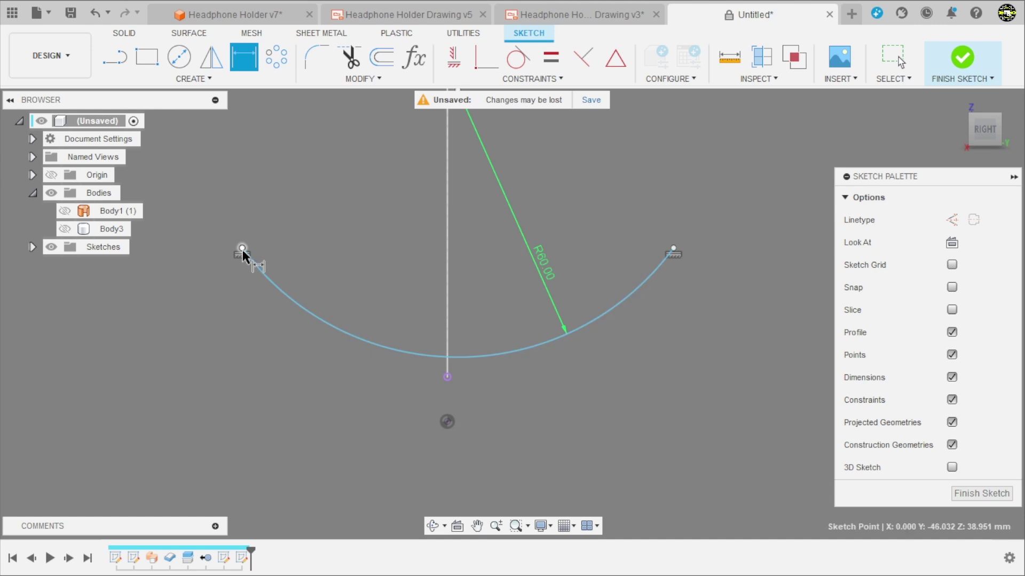
click(674, 249)
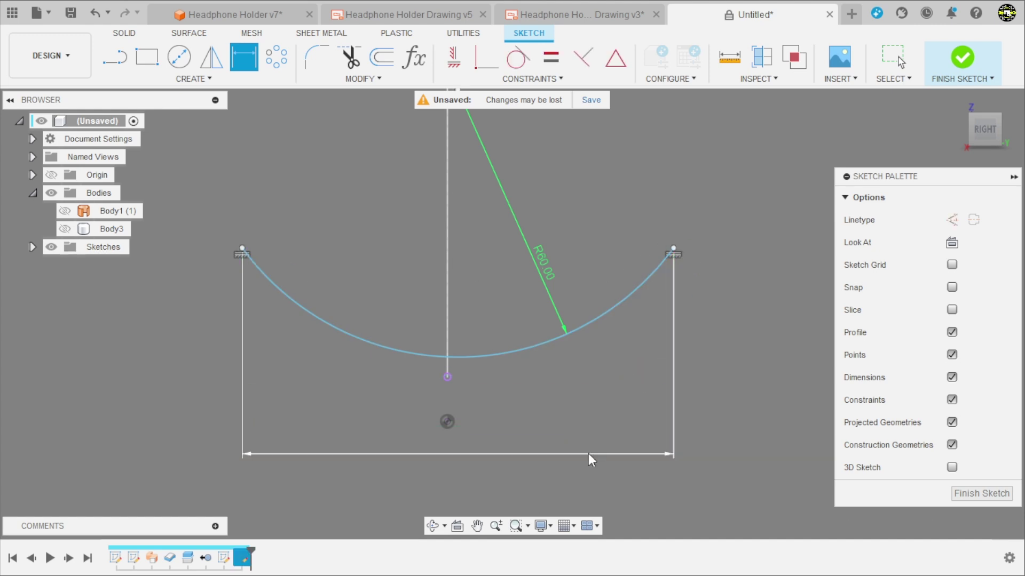
click(589, 454)
key(Return)
scroll(587, 437, down, 2)
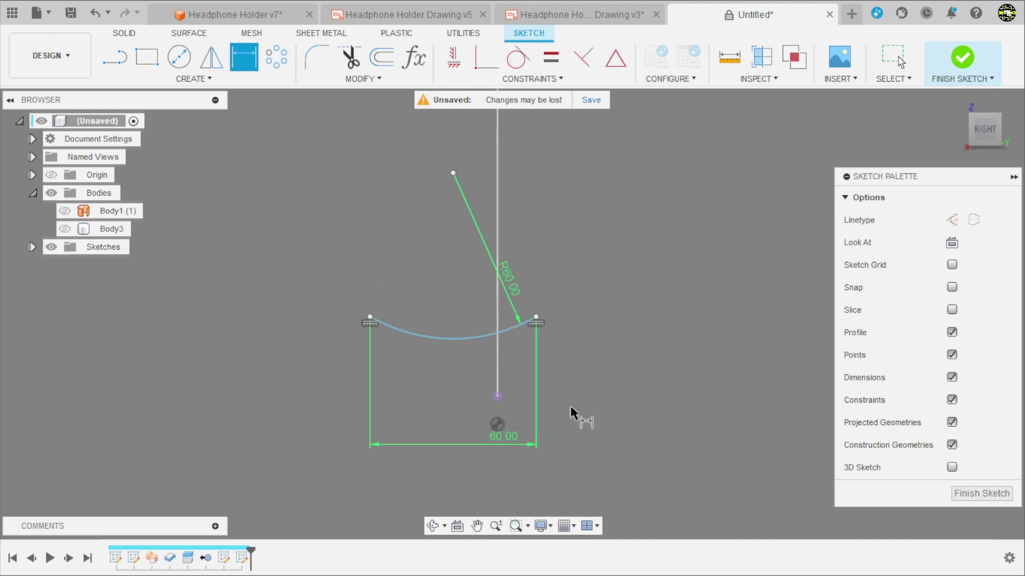
scroll(568, 374, up, 2)
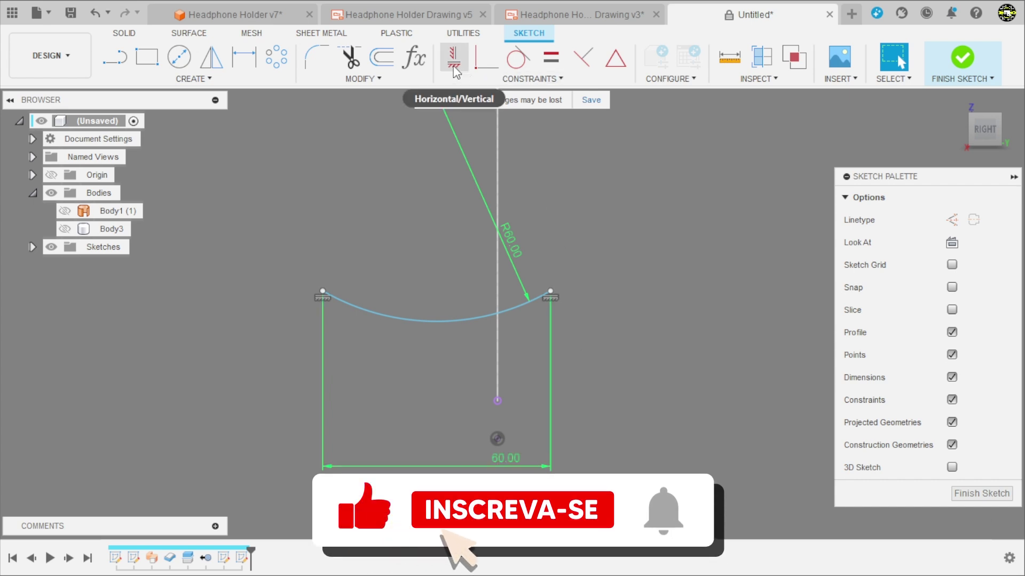
Constrain the projected point to the arc's midpoint and check the arc against the ellipse.
click(480, 63)
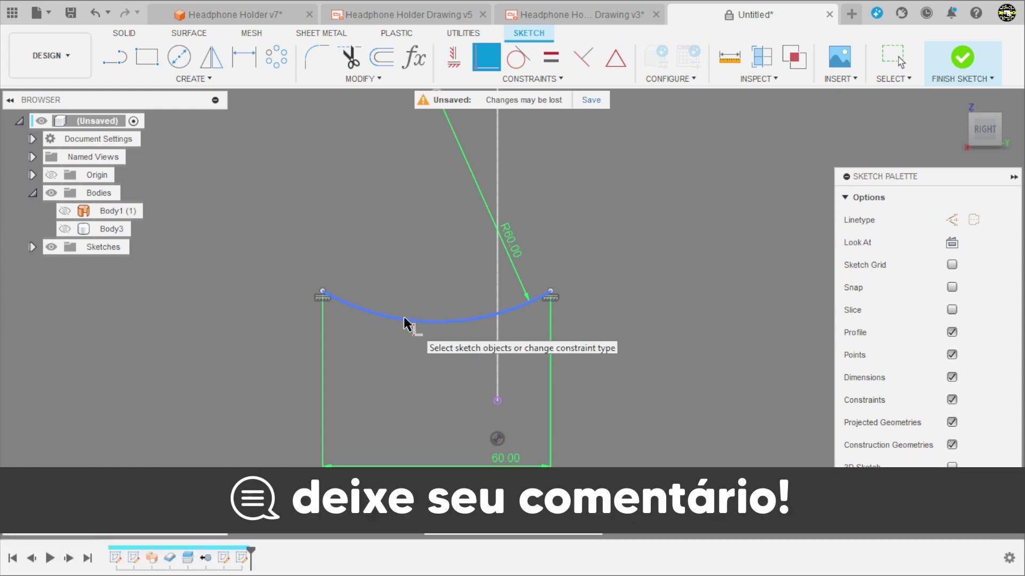
click(436, 326)
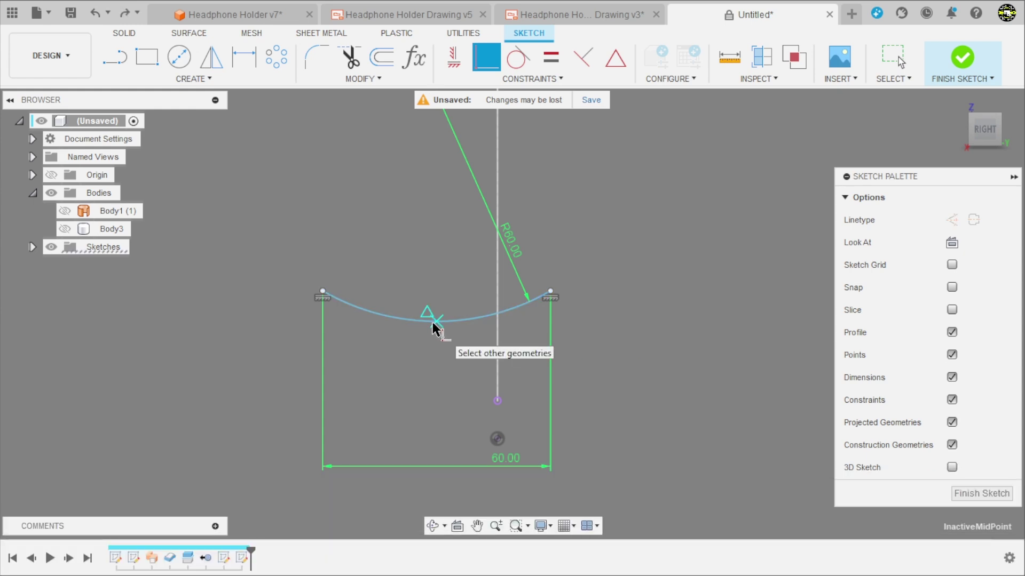
click(497, 401)
scroll(565, 406, down, 3)
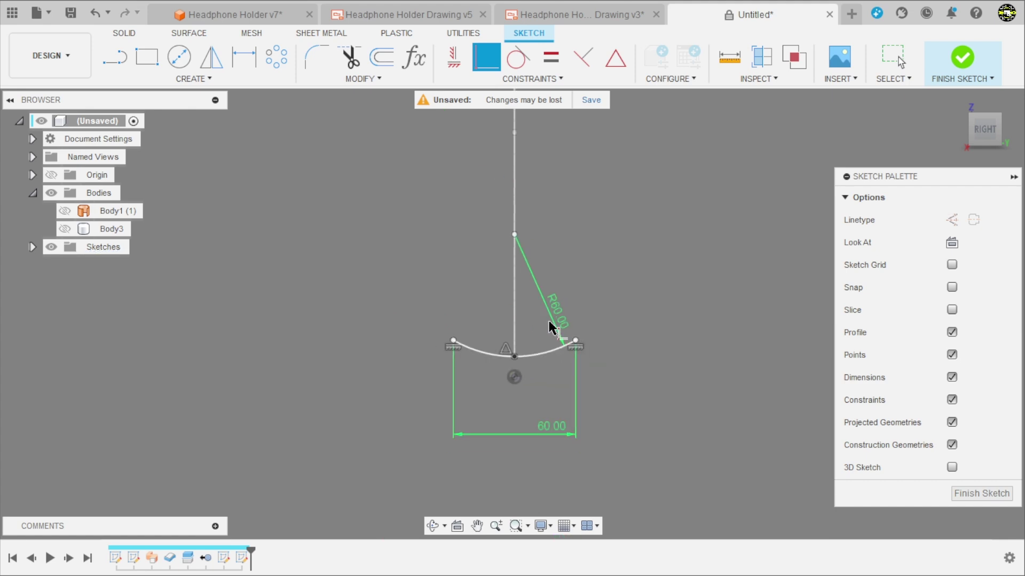
scroll(558, 384, up, 2)
key(Escape)
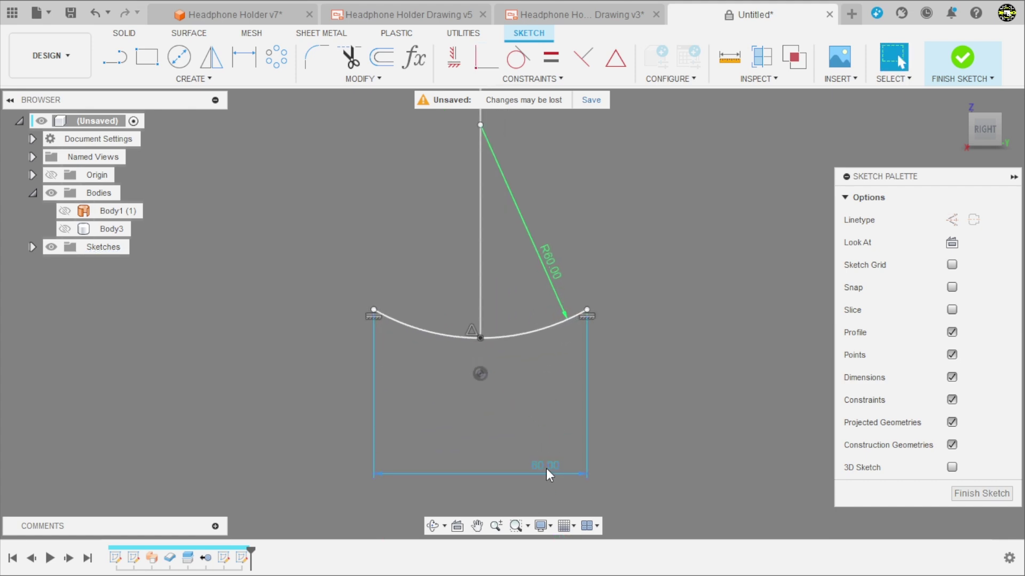
drag(549, 475, 550, 398)
mouse_move(677, 358)
shift+middle_down()
mouse_move(613, 366)
mouse_move(599, 393)
mouse_move(498, 402)
shift+middle_up()
mouse_move(557, 367)
shift+middle_down()
mouse_move(546, 401)
mouse_move(580, 205)
shift+middle_up()
Finish the arc sketch and sweep the R60 arc along the ellipse path into surface Body4.
click(963, 58)
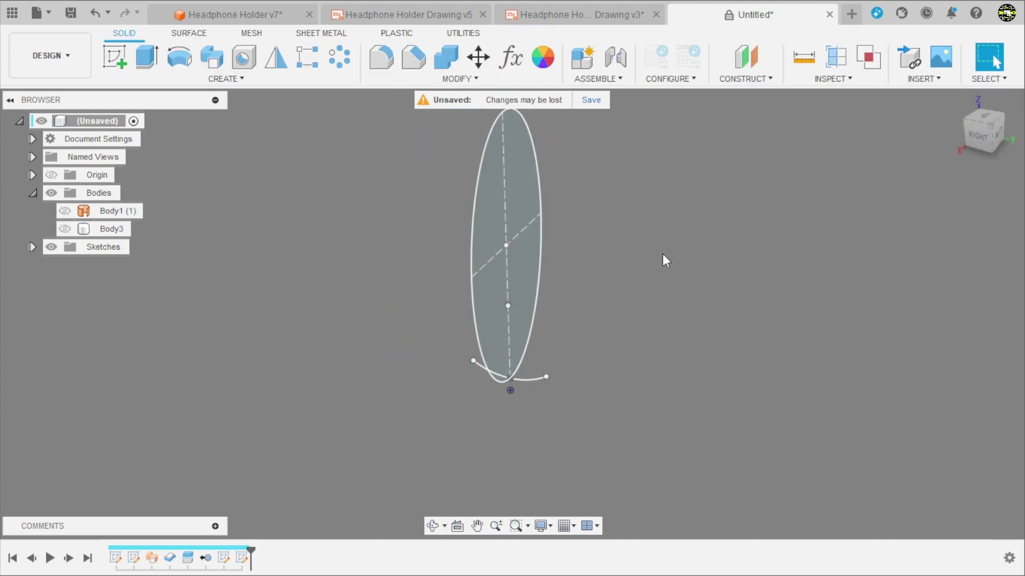
click(189, 33)
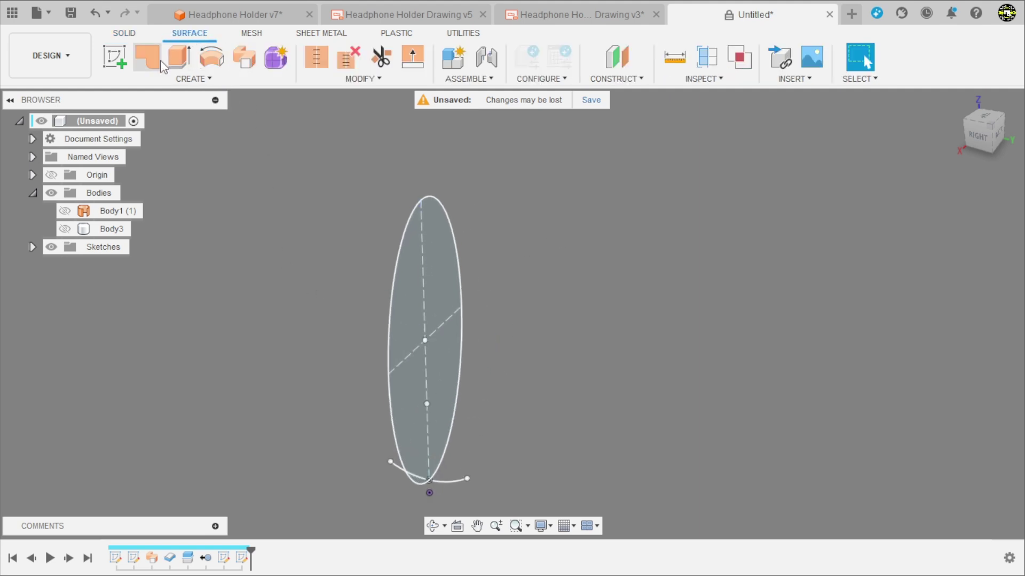
click(247, 64)
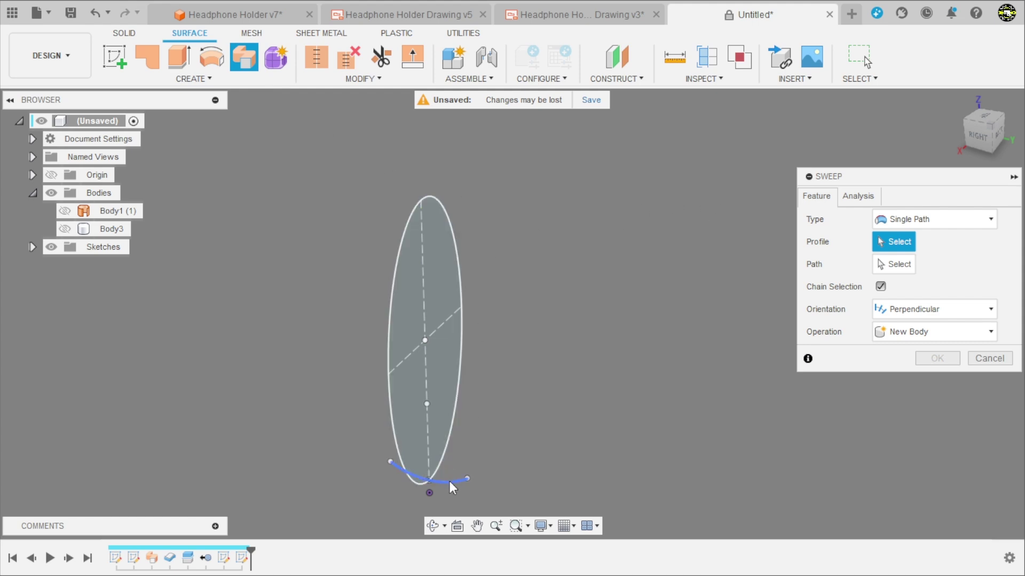
click(422, 476)
scroll(435, 510, up, 2)
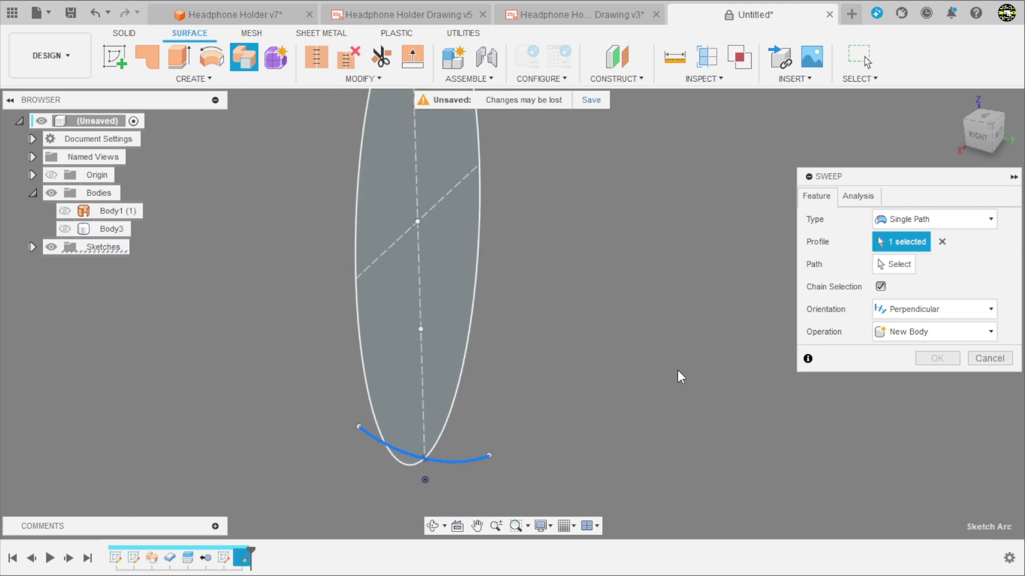
click(896, 270)
click(474, 258)
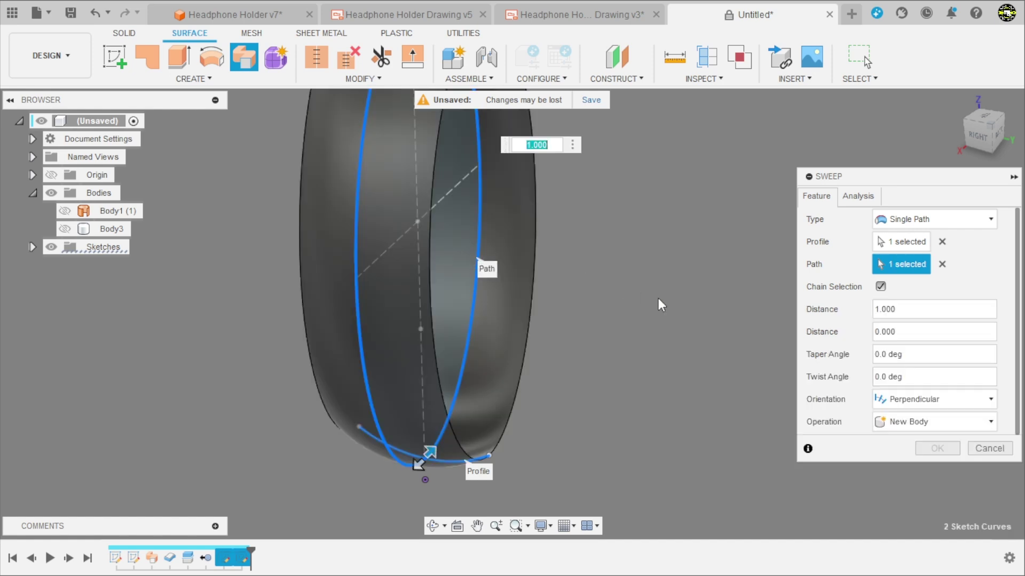
shift+middle_drag(602, 409, 607, 410)
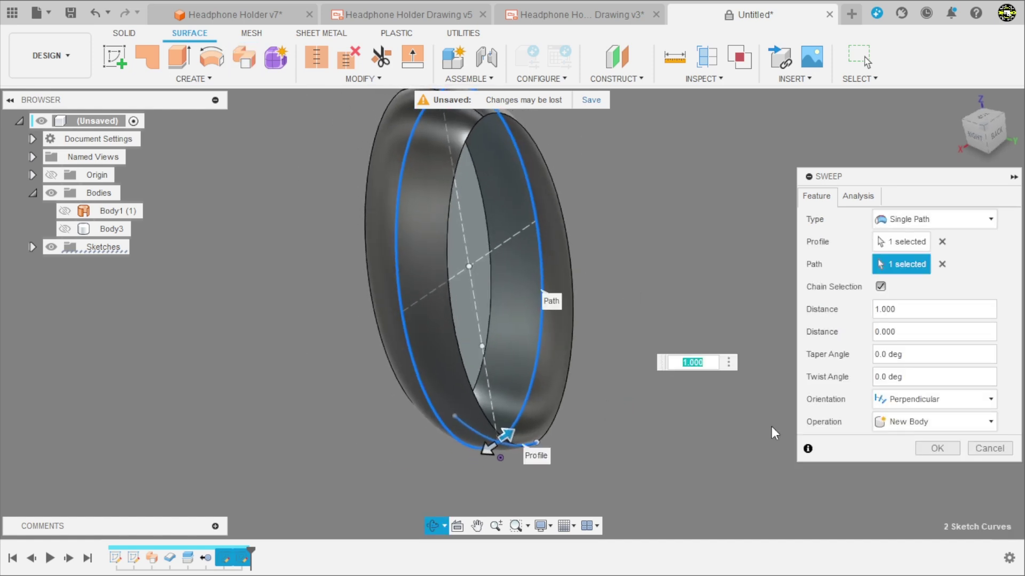
click(937, 448)
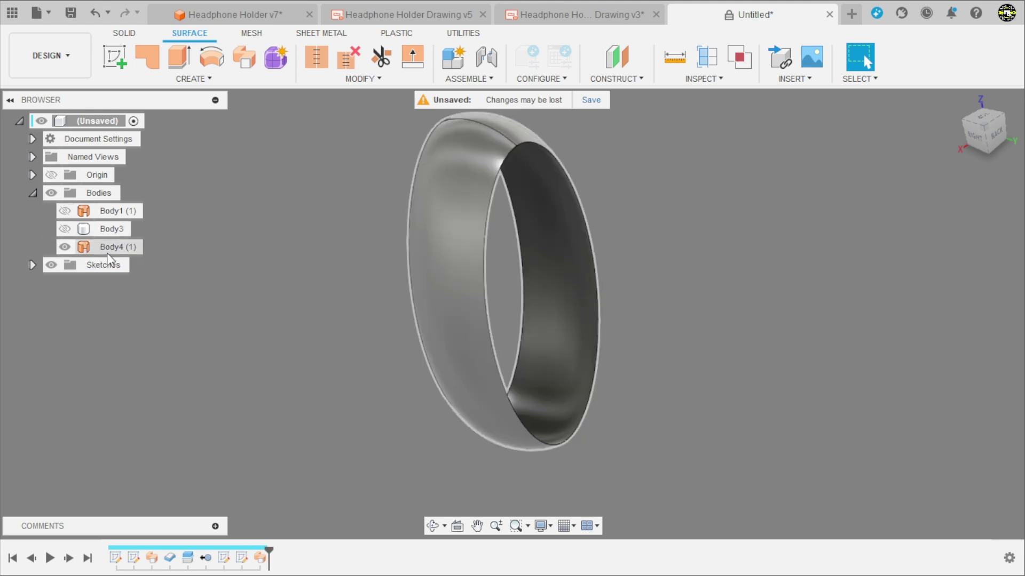
mouse_move(455, 260)
shift+middle_down()
mouse_move(604, 209)
mouse_move(572, 320)
shift+middle_up()
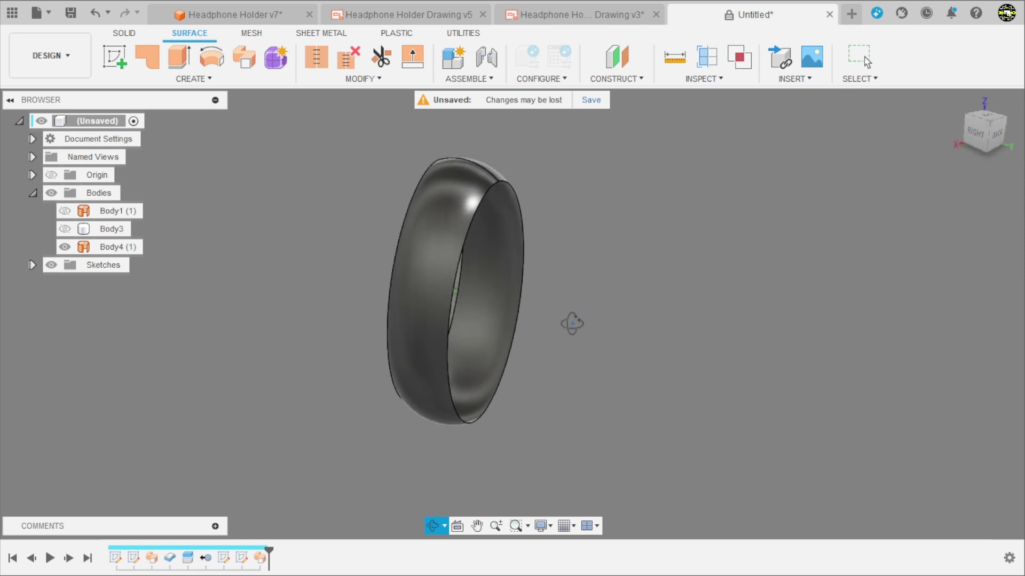
Thicken the ring surface by -1 mm on one side as new solid Body5.
click(191, 80)
click(141, 290)
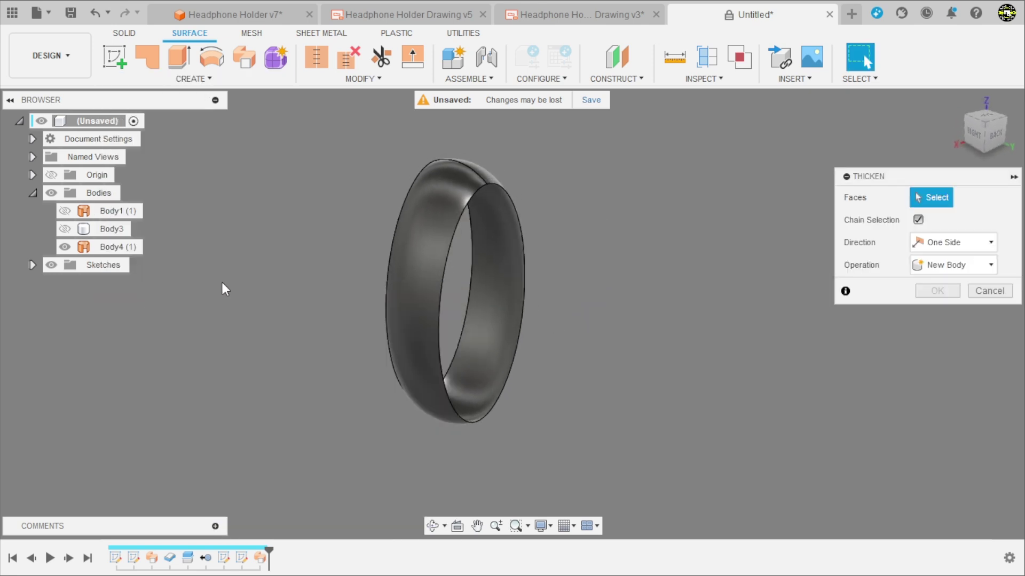
click(525, 267)
scroll(584, 183, up, 3)
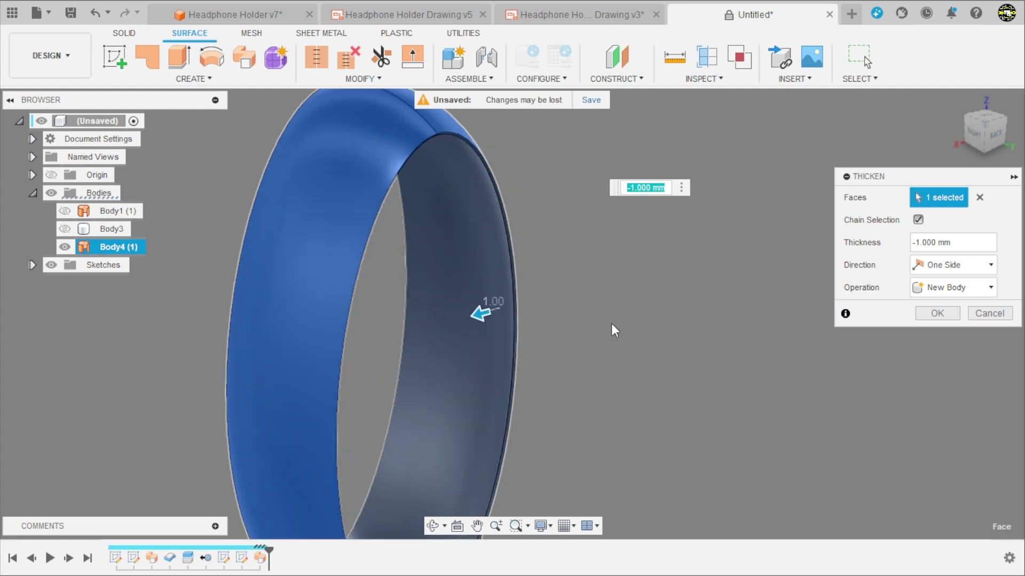
shift+middle_drag(613, 330, 505, 306)
scroll(506, 309, up, 3)
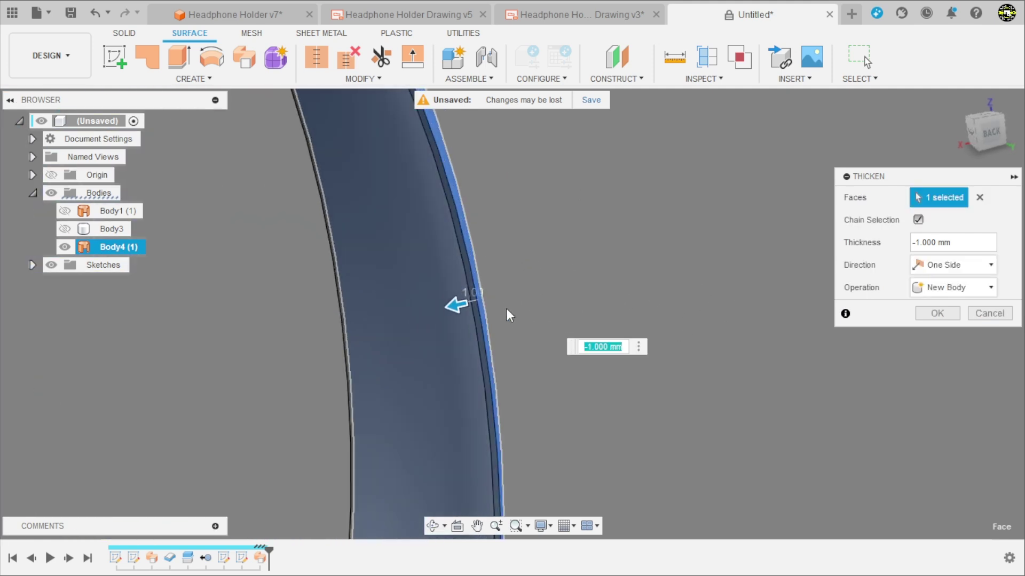
scroll(550, 295, up, 2)
scroll(506, 308, up, 1)
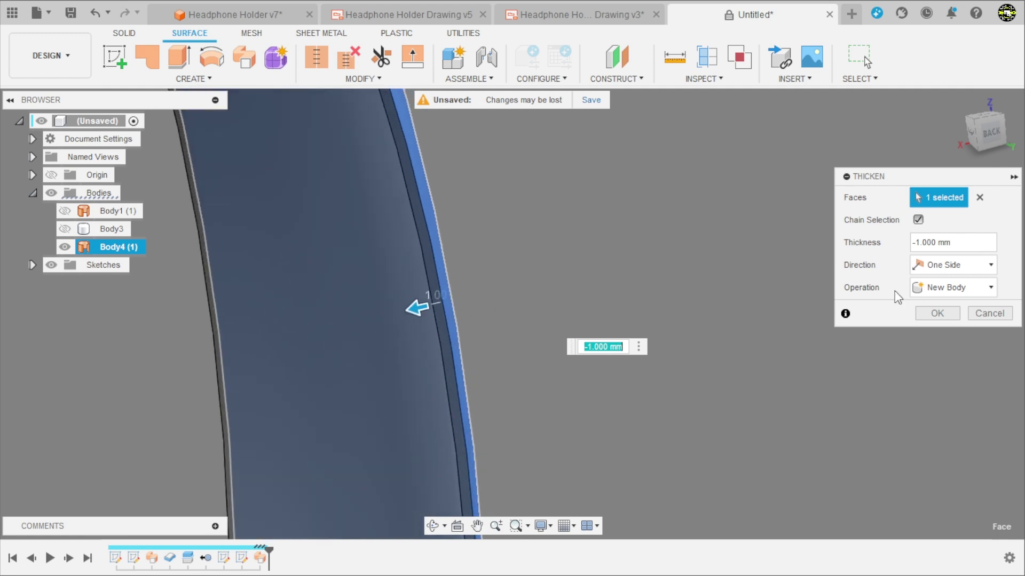
click(929, 309)
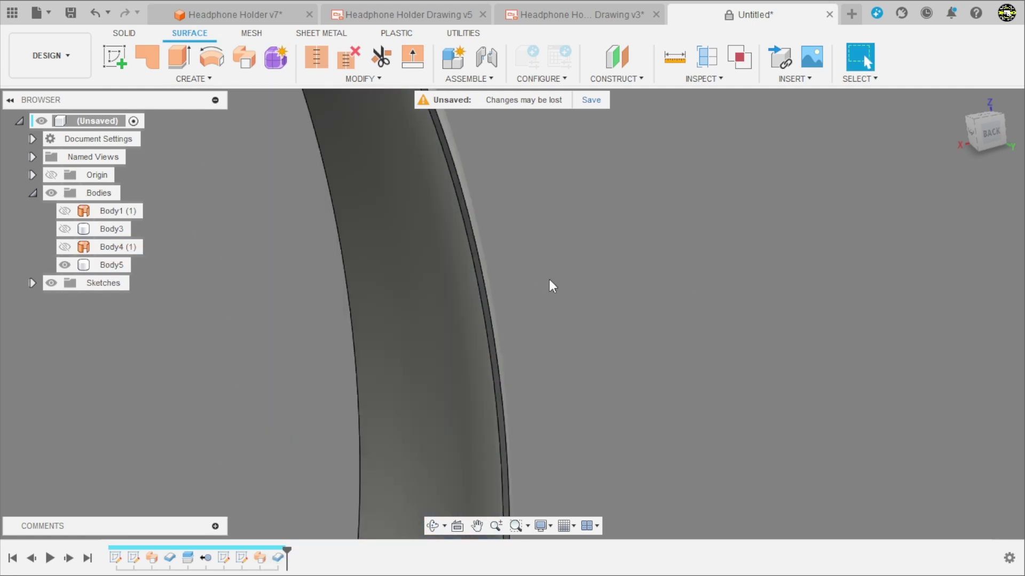
Orbit and zoom around the finished ring in the Untitled design.
scroll(549, 279, down, 5)
mouse_move(612, 352)
mouse_down()
mouse_move(668, 275)
mouse_move(650, 188)
mouse_move(659, 259)
mouse_move(612, 331)
mouse_move(483, 299)
mouse_move(615, 327)
mouse_up()
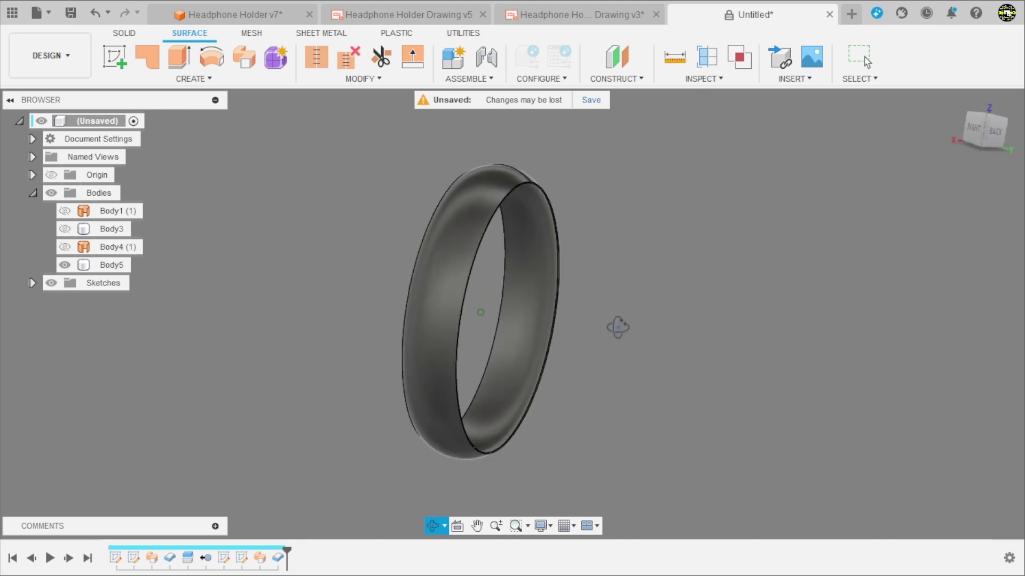
key(ctrl+Tab)
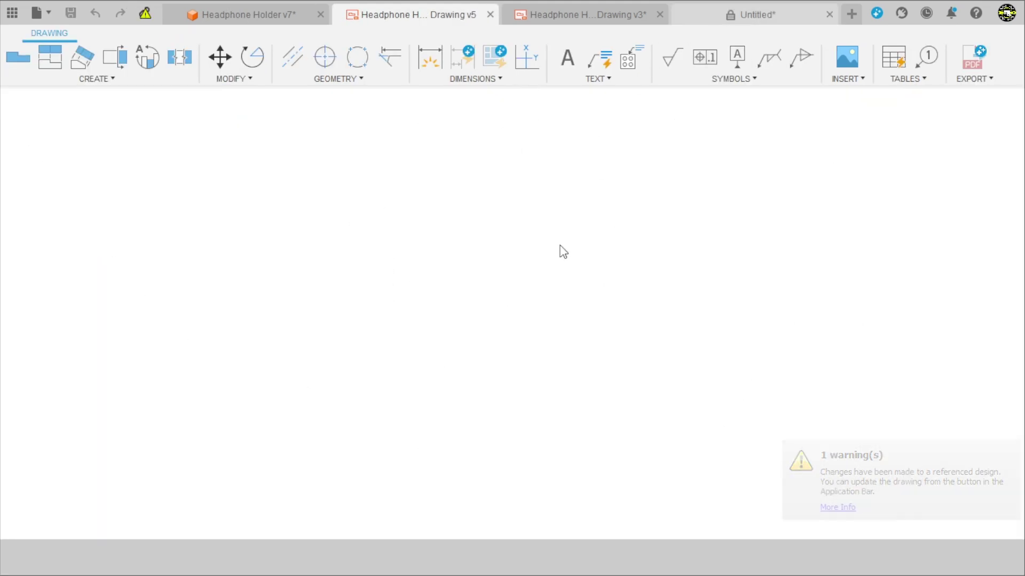
scroll(513, 194, up, 5)
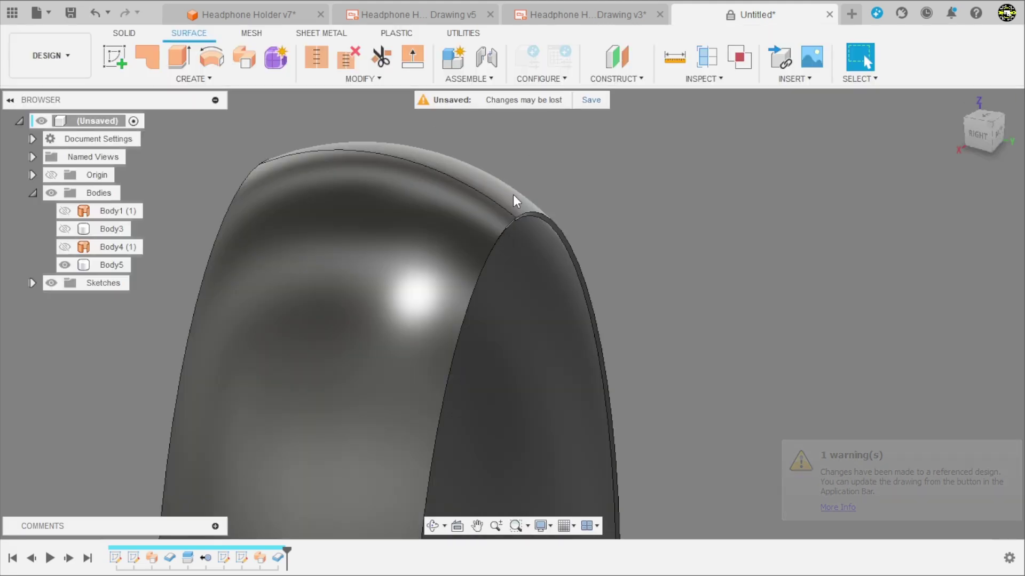
scroll(667, 240, up, 3)
scroll(700, 299, down, 3)
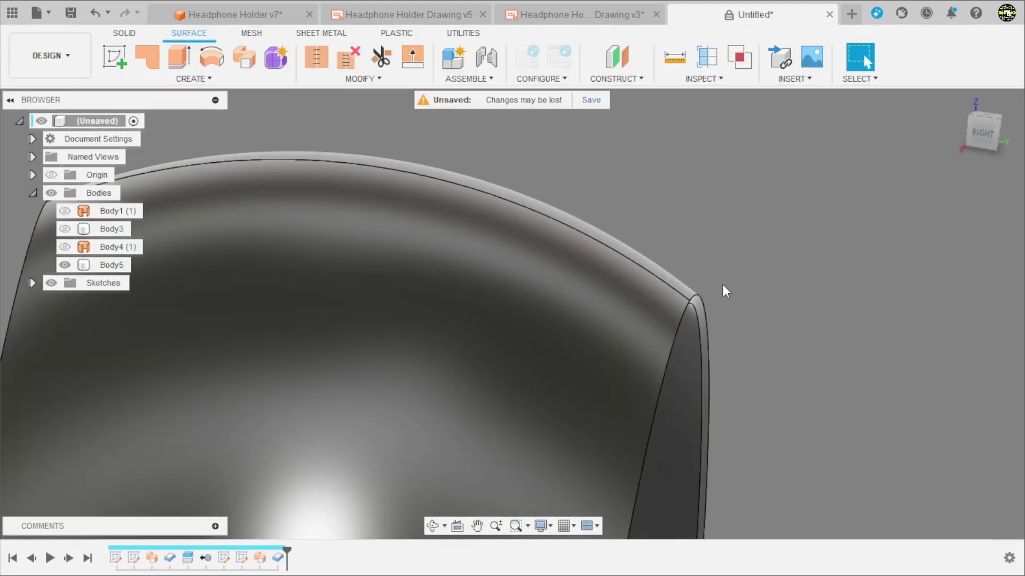
scroll(722, 284, down, 3)
Compare the ring with Headphone Holder Drawing v5's dimensions, then start a new sketch.
click(409, 11)
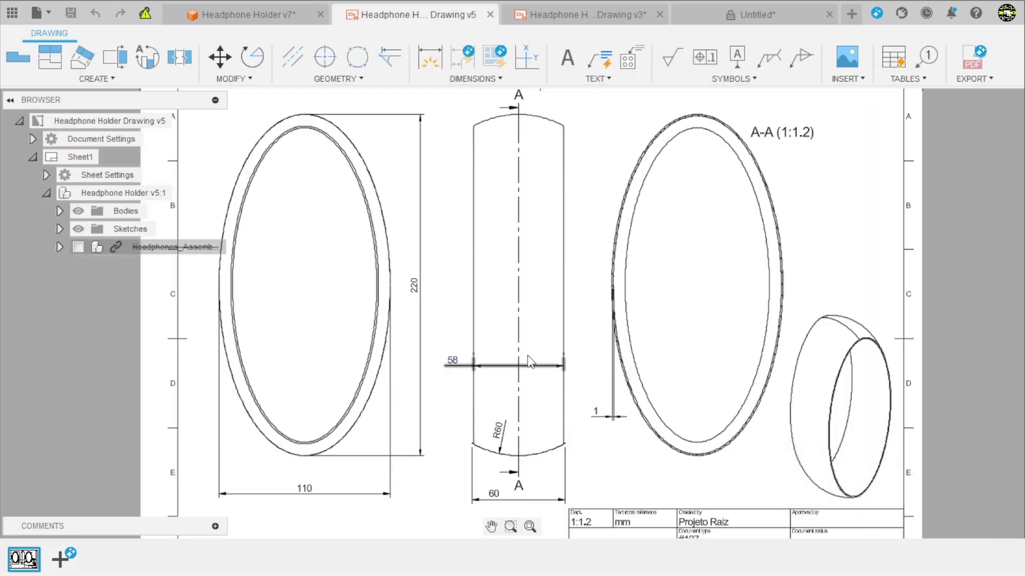
click(752, 15)
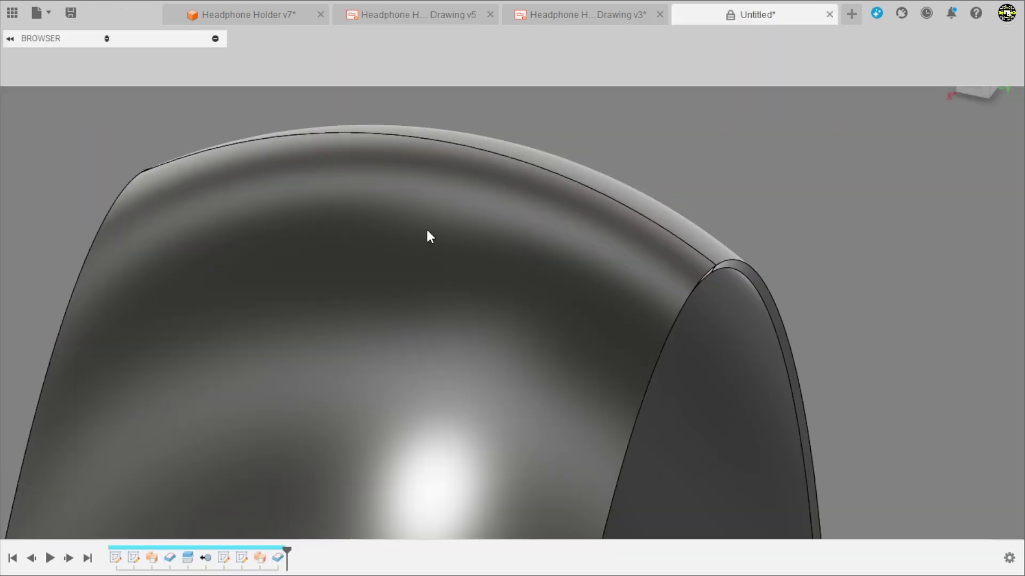
scroll(433, 212, down, 5)
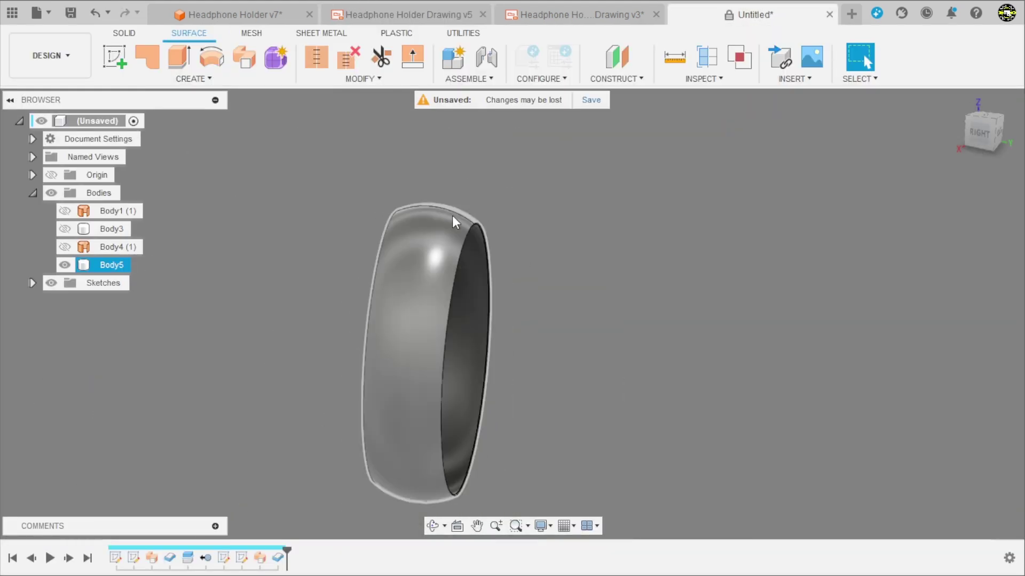
shift+middle_drag(453, 215, 507, 276)
click(115, 57)
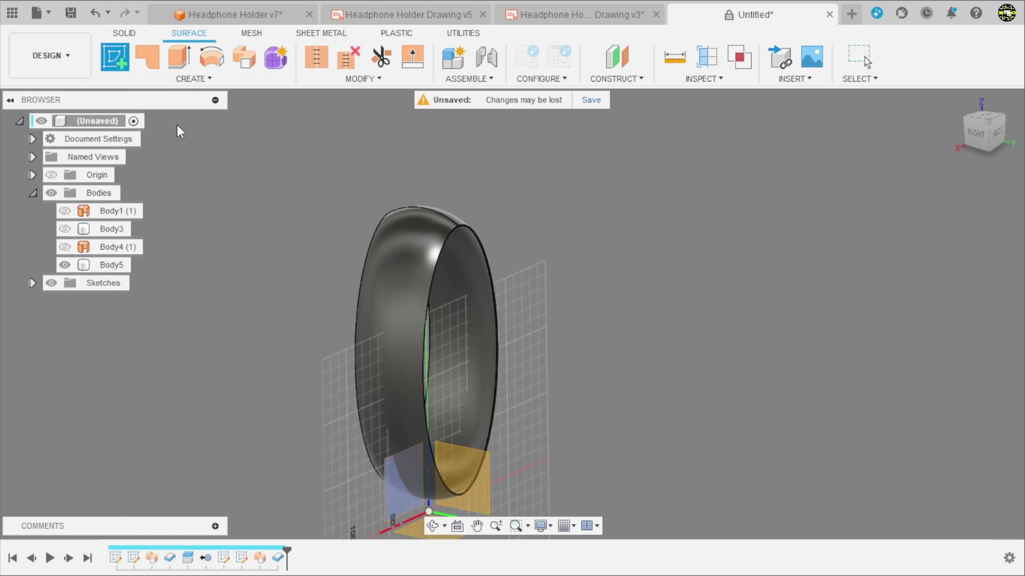
On the plane facing the ring's outline, draw an enclosing rectangle and finish the sketch.
scroll(610, 222, down, 2)
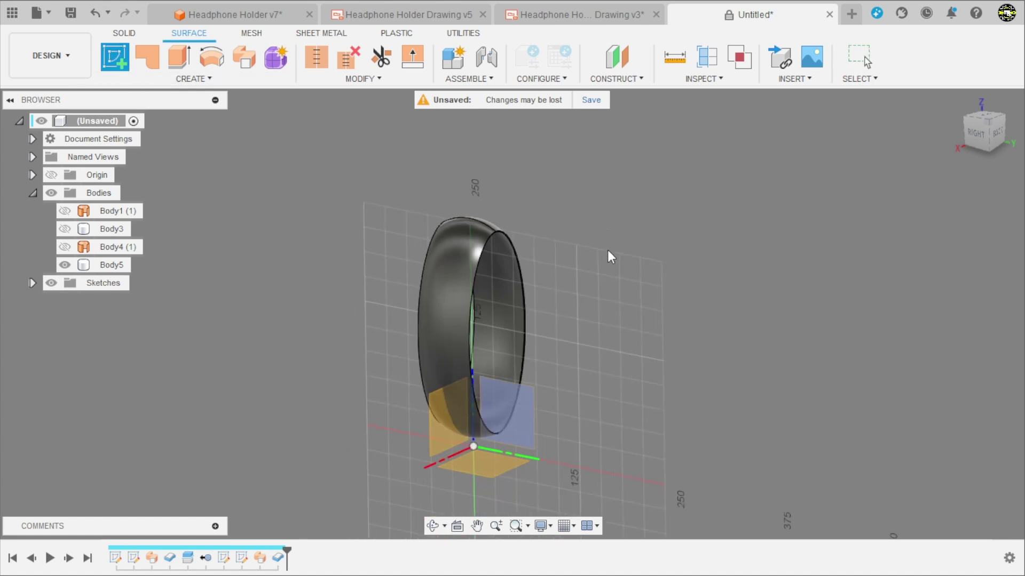
click(441, 409)
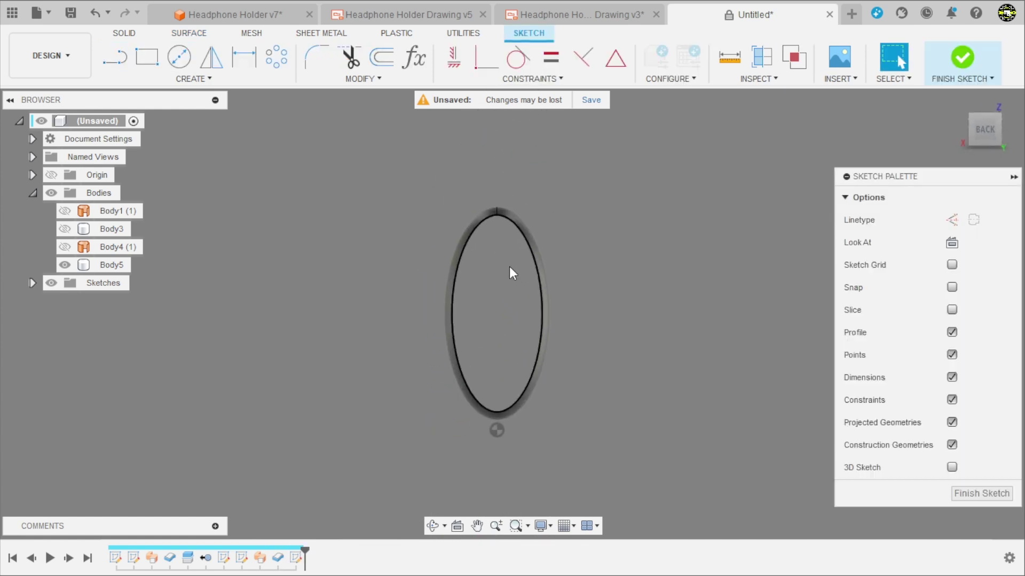
click(148, 61)
click(353, 134)
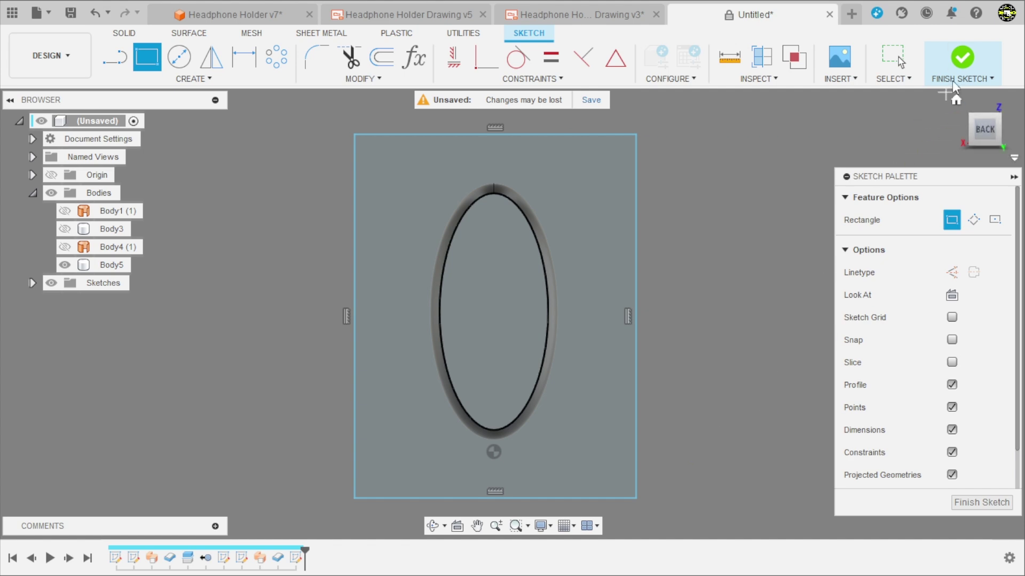
click(962, 57)
shift+middle_drag(613, 304, 814, 352)
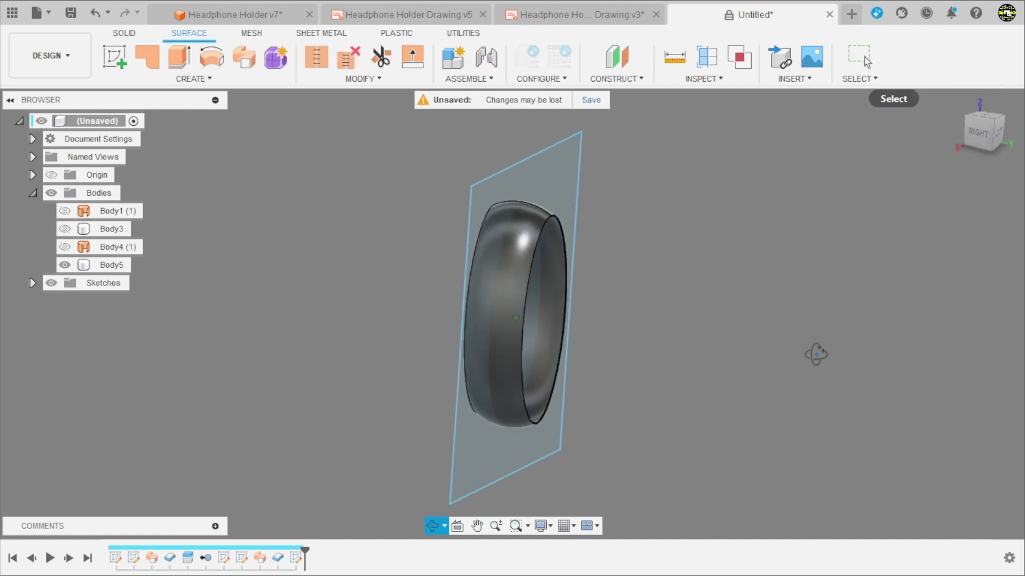
click(126, 33)
Set up a Cut extrude of the rectangle from a 58/2 offset, 50.032 mm one side.
scroll(592, 282, up, 3)
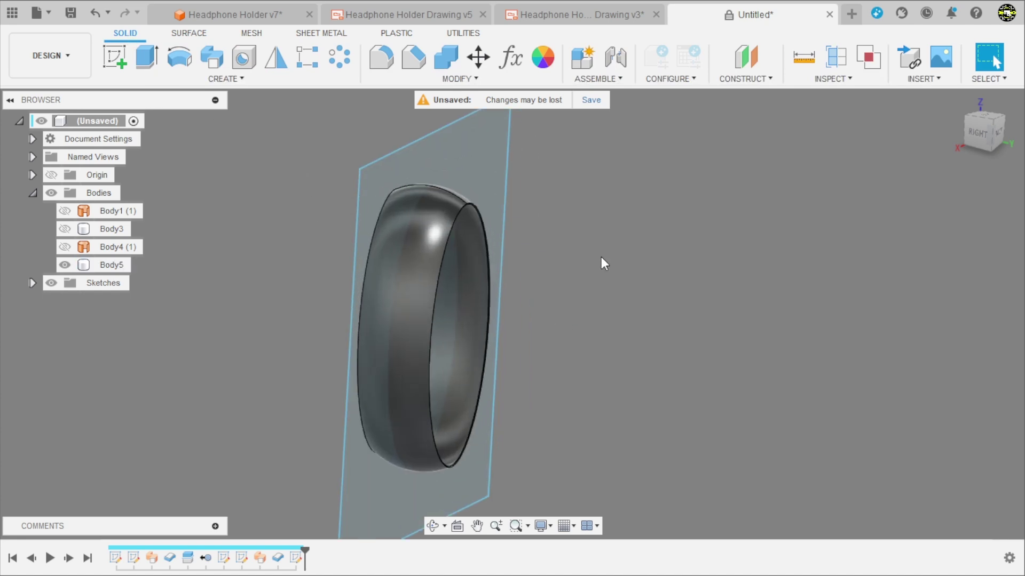
click(152, 57)
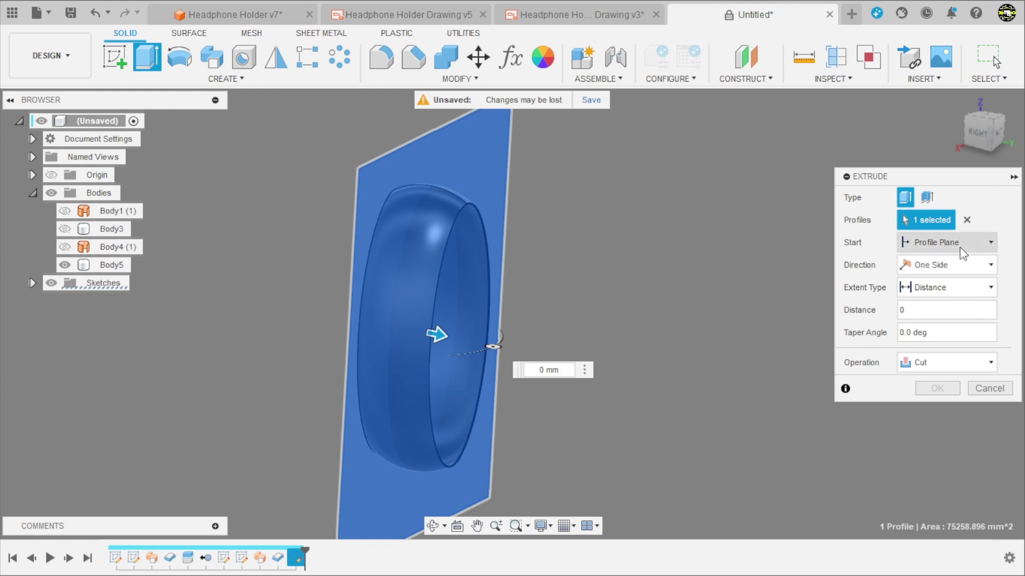
click(913, 253)
click(939, 279)
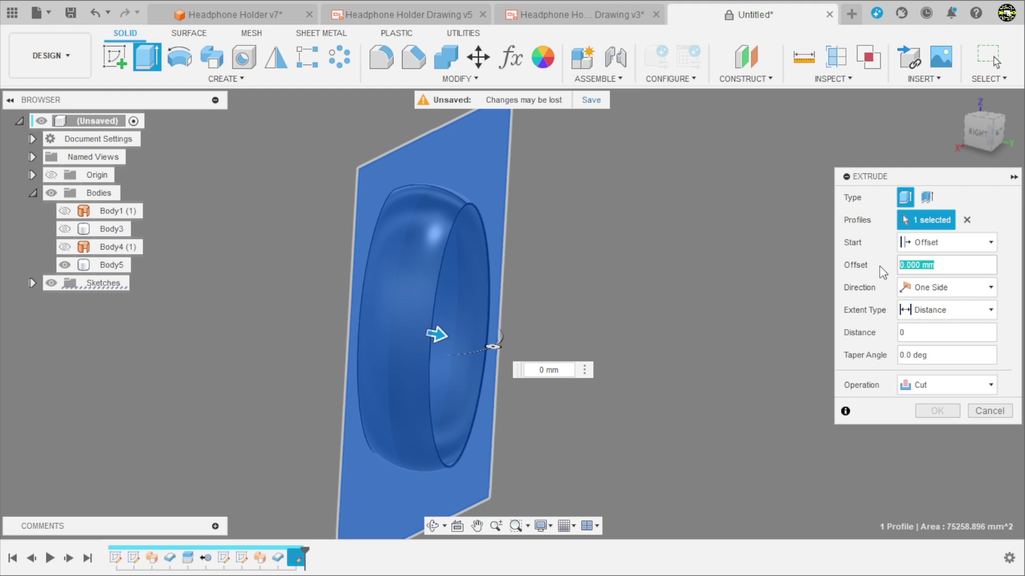
text(58/2)
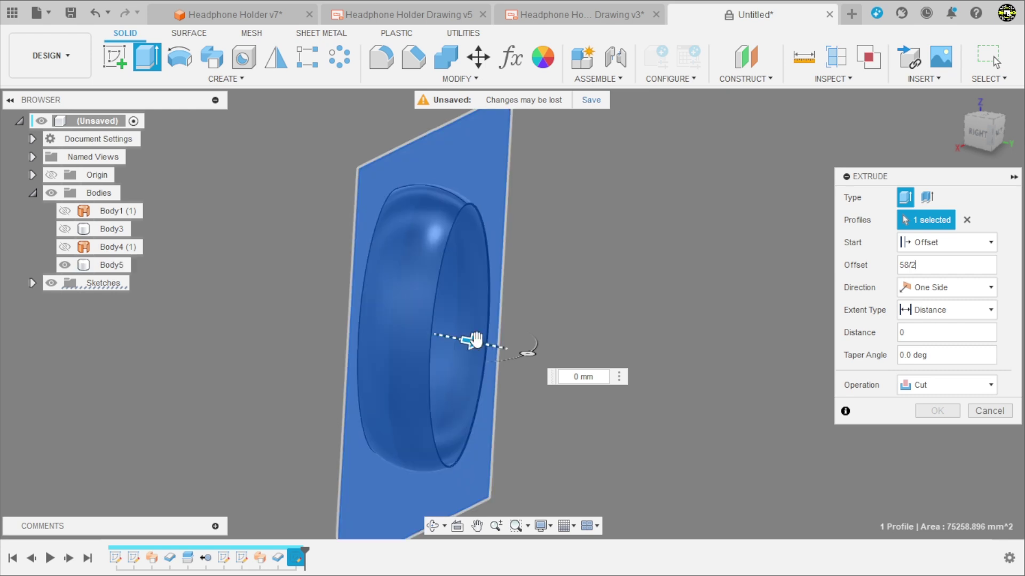
drag(488, 344, 535, 350)
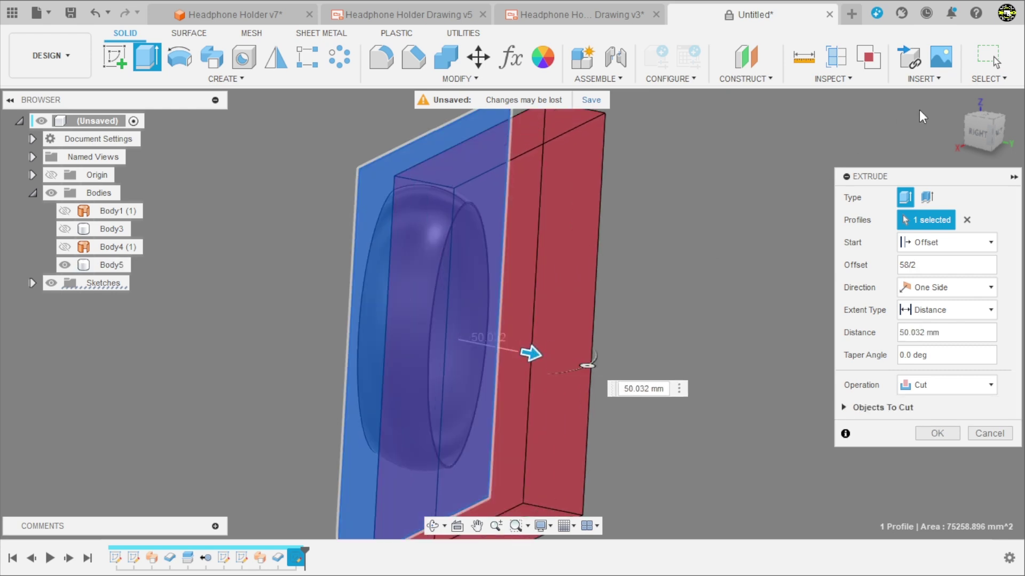
click(977, 132)
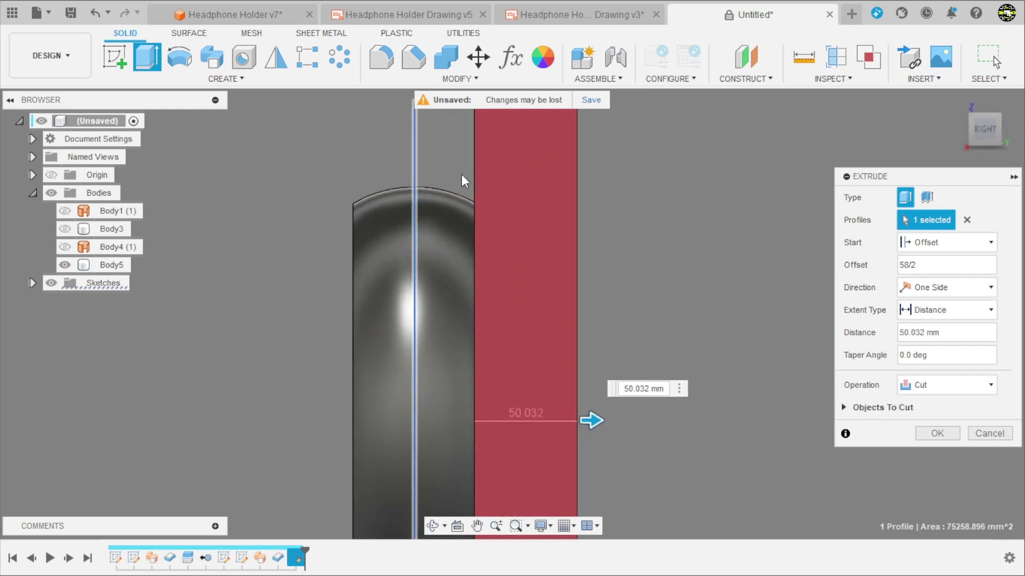
scroll(414, 202, up, 5)
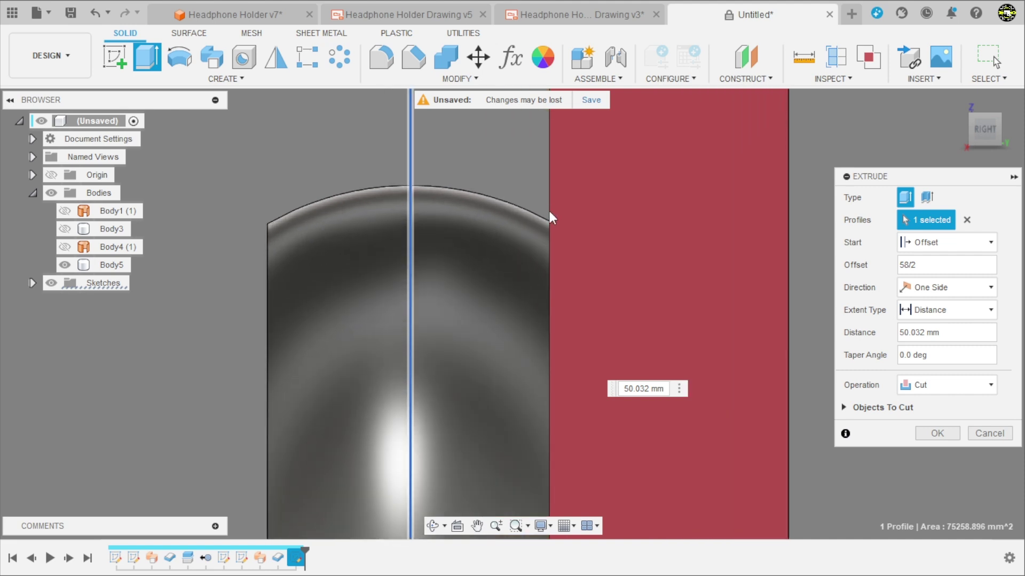
scroll(533, 213, down, 3)
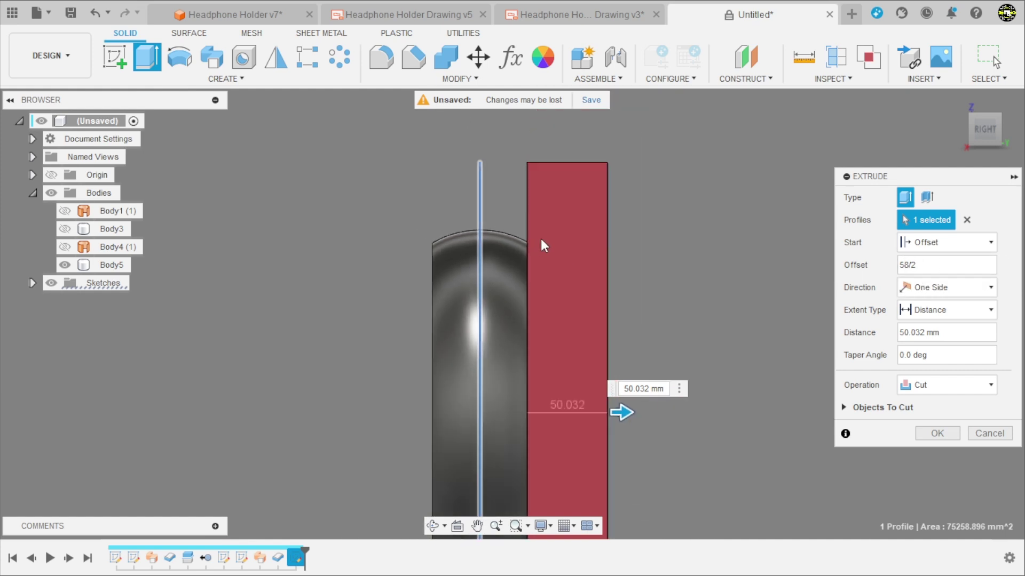
mouse_move(675, 286)
shift+middle_down()
mouse_move(607, 276)
mouse_move(696, 174)
shift+middle_up()
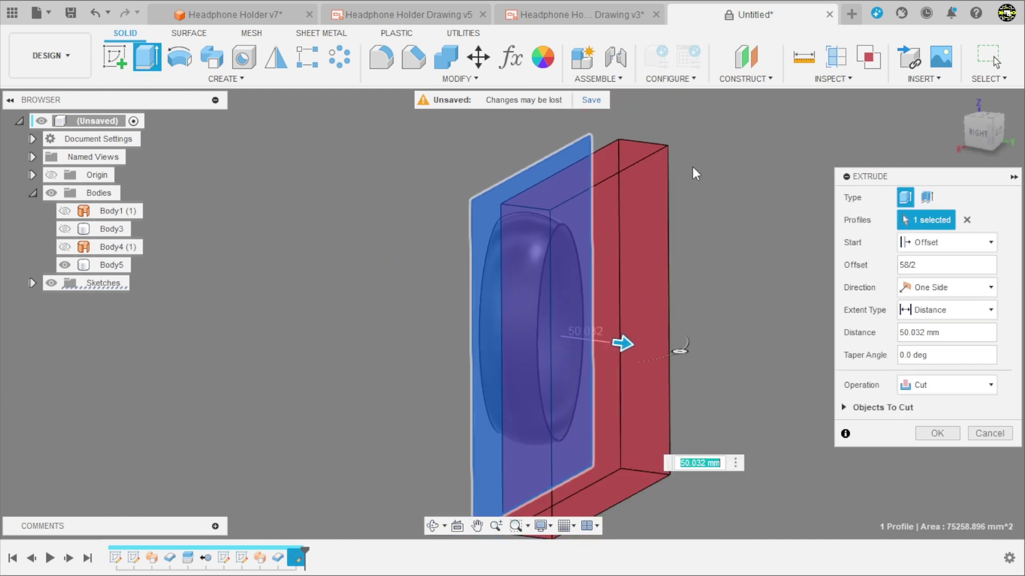
Confirm the cut extrusion, leaving a thin ring body.
click(936, 435)
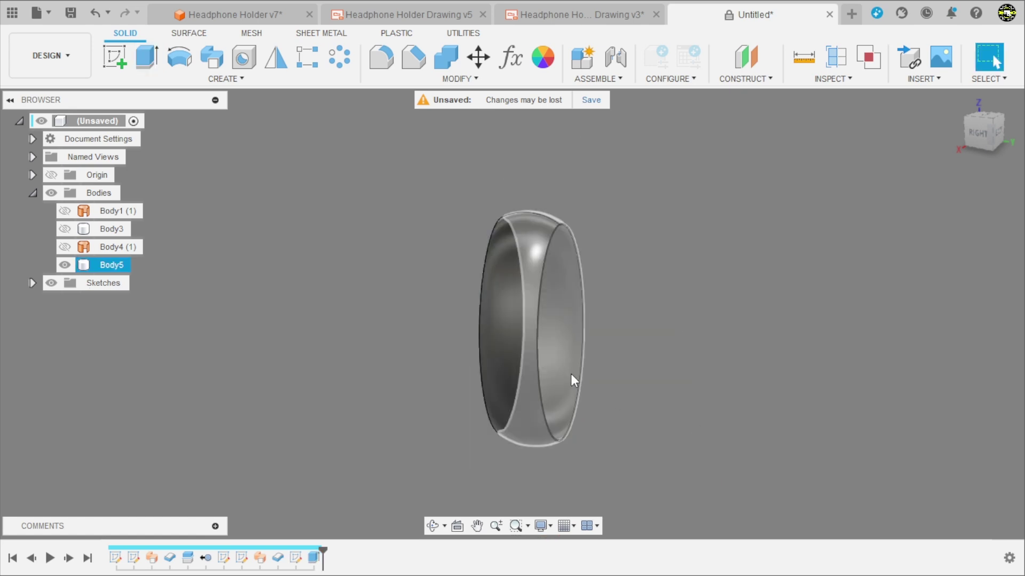
scroll(581, 321, up, 2)
scroll(587, 203, up, 2)
scroll(584, 128, up, 3)
Inspect the trimmed ring from the other side and start a Mirror feature.
shift+middle_drag(583, 128, 274, 142)
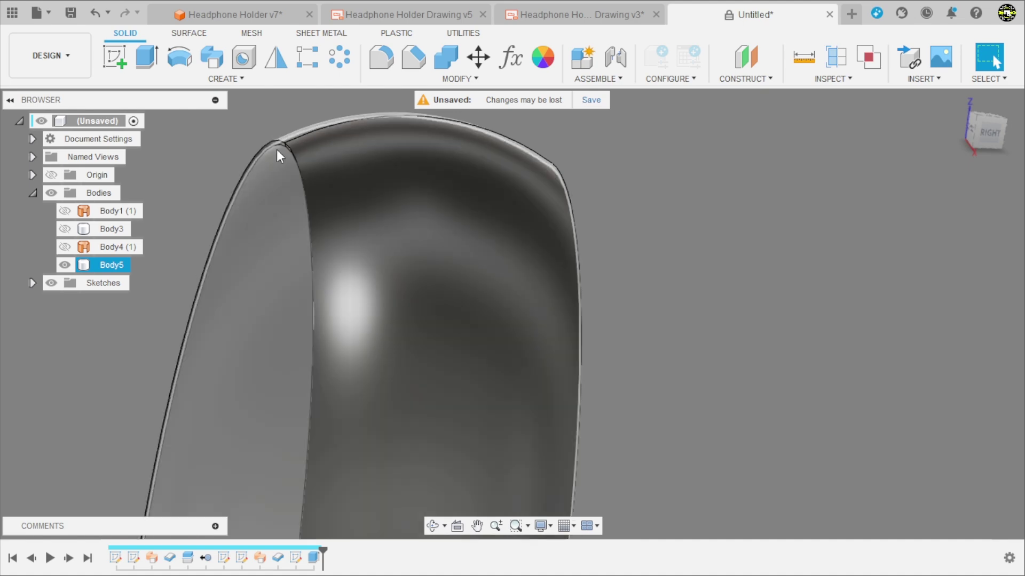
scroll(288, 149, up, 2)
scroll(303, 148, up, 2)
scroll(303, 145, down, 3)
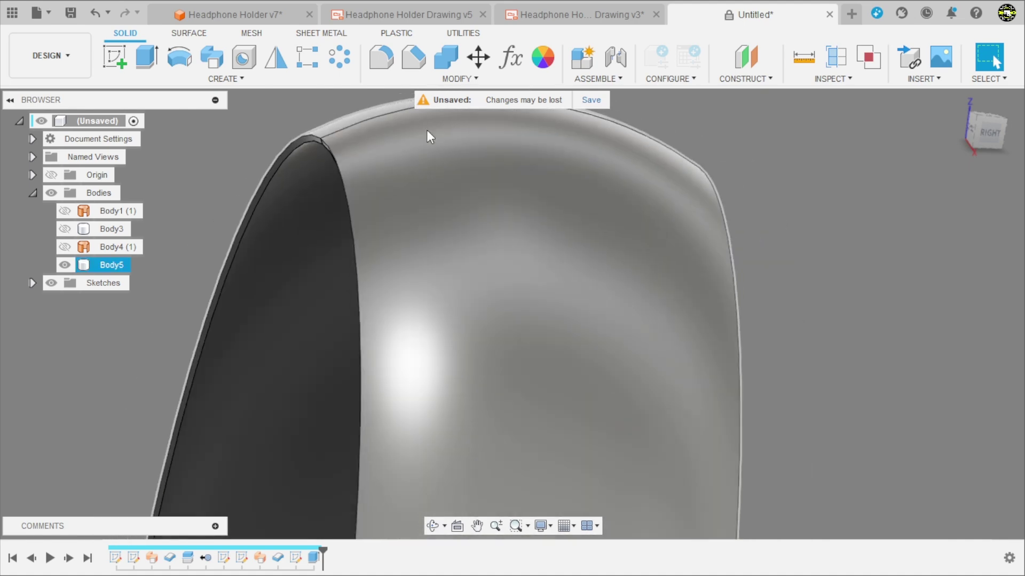
click(272, 65)
scroll(590, 156, down, 1)
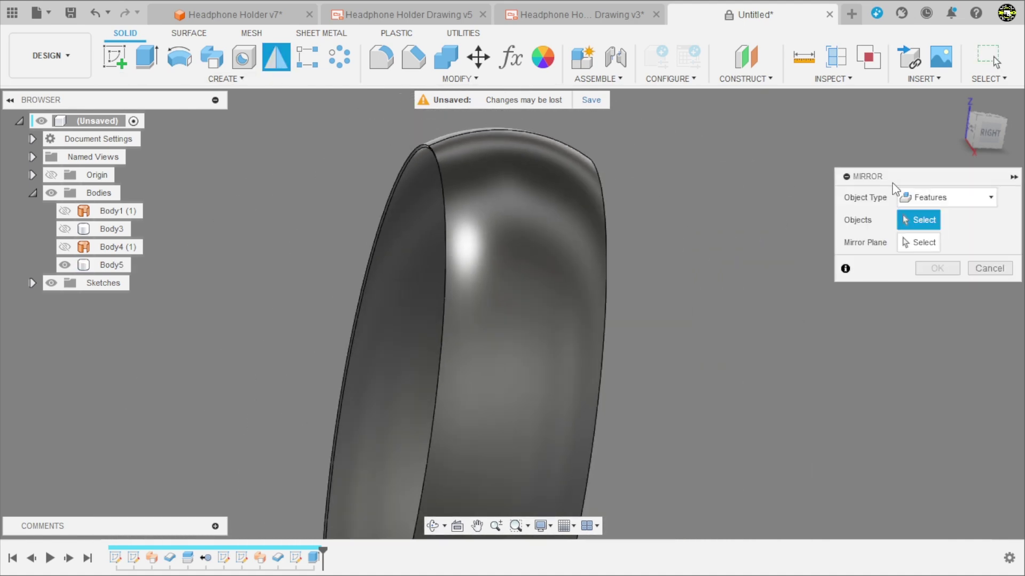
Mirror the Extrude1 cut across the origin plane at the ring's base, trimming it symmetrically.
click(314, 558)
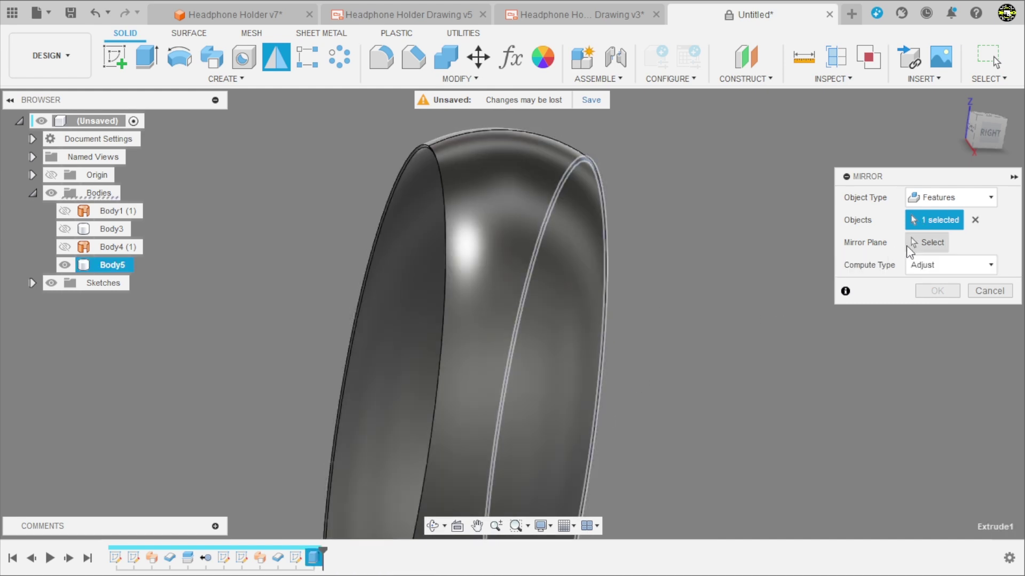
click(917, 244)
scroll(632, 189, down, 2)
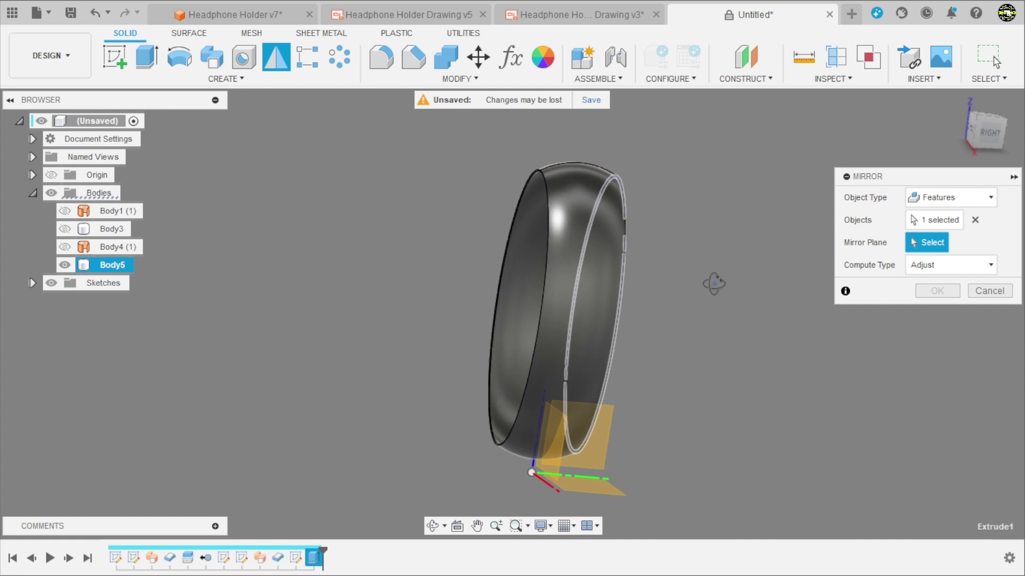
shift+middle_drag(714, 284, 695, 297)
scroll(587, 469, up, 3)
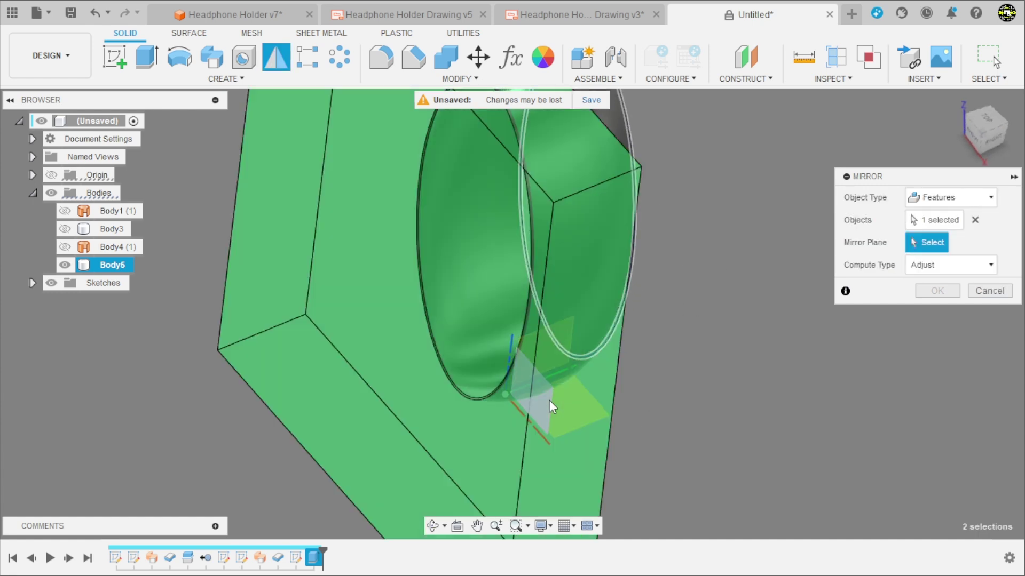
click(551, 407)
shift+middle_drag(818, 349, 912, 295)
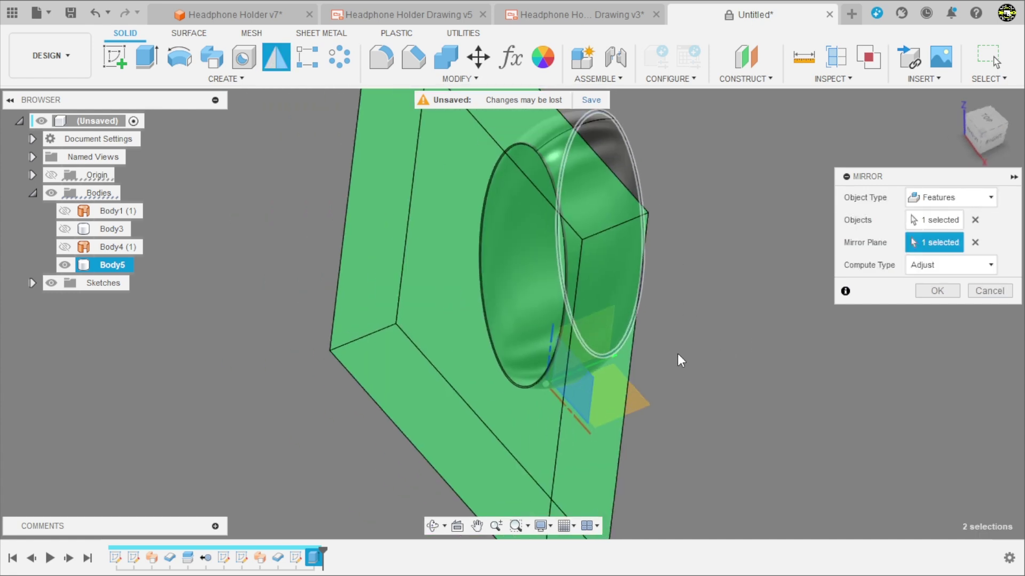
click(937, 291)
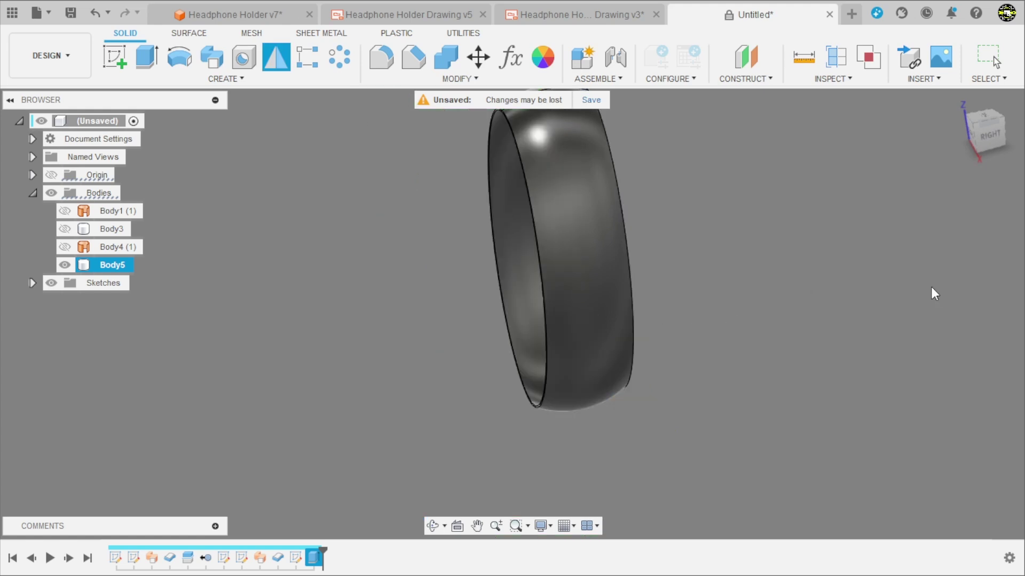
scroll(870, 293, down, 3)
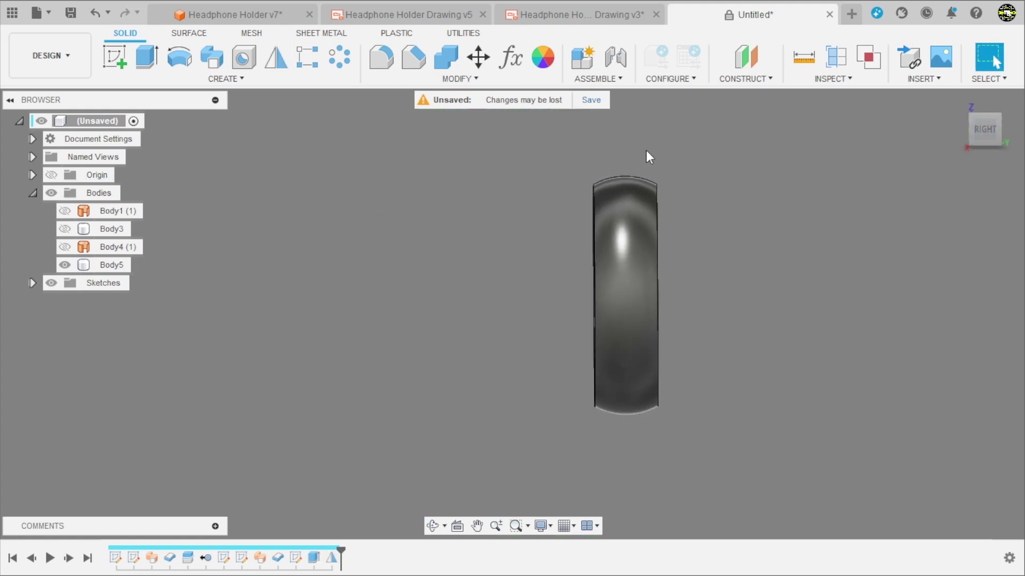
Add a section analysis slicing through the ring along an origin plane.
scroll(647, 155, up, 3)
scroll(617, 199, up, 3)
mouse_move(567, 155)
shift+middle_down()
mouse_move(584, 144)
mouse_move(592, 161)
shift+middle_up()
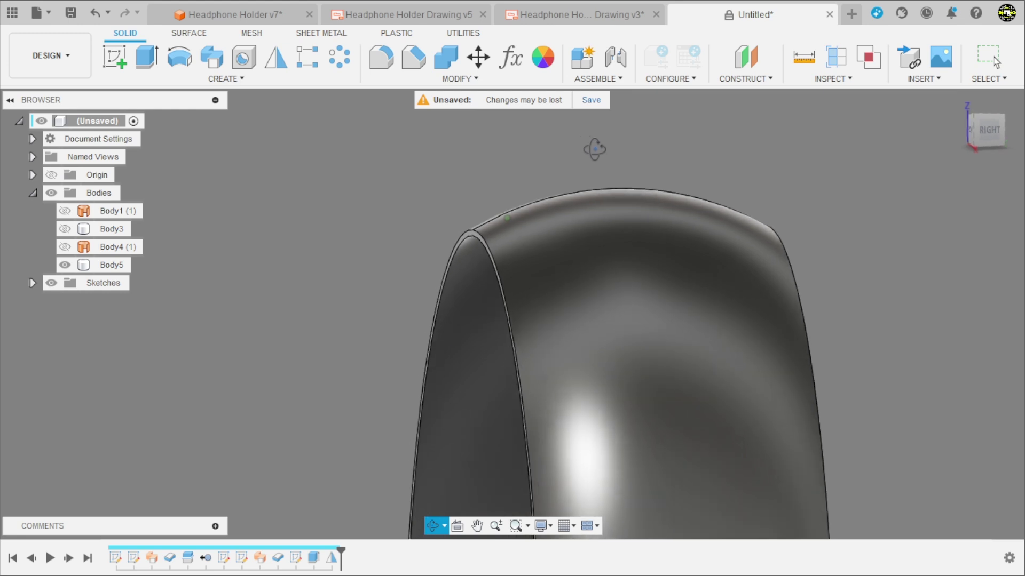
click(832, 58)
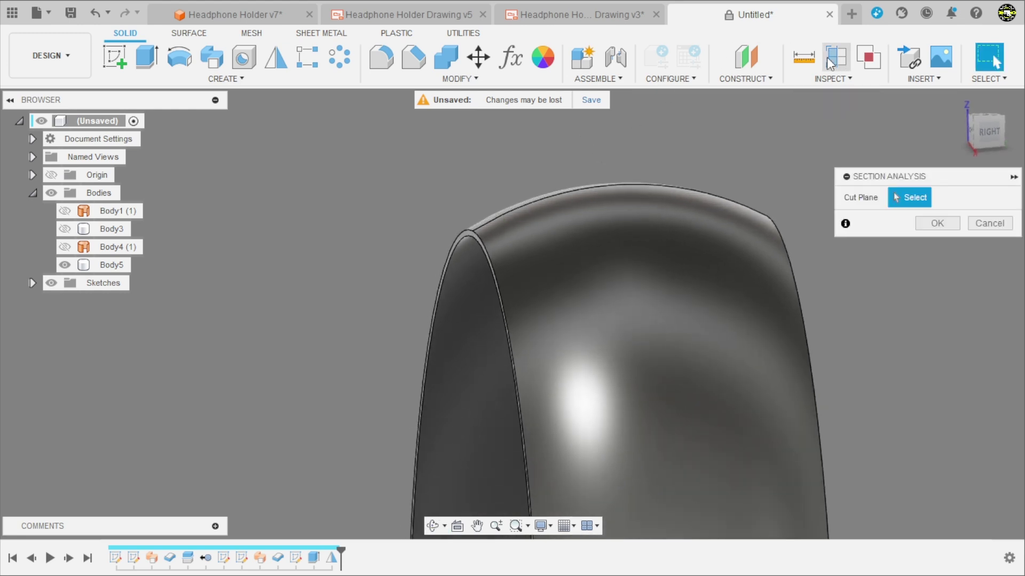
scroll(294, 203, down, 1)
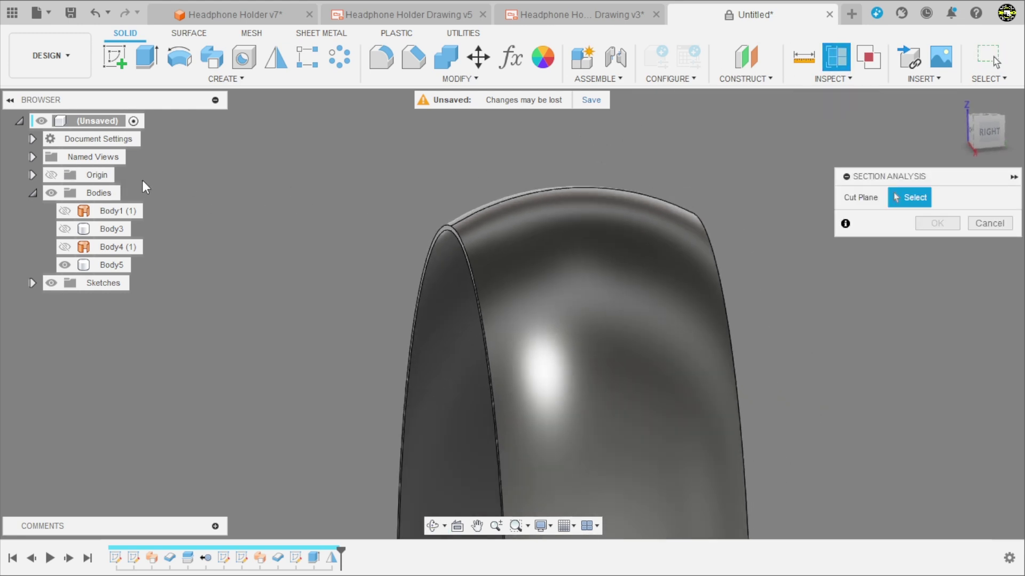
scroll(348, 239, down, 2)
scroll(597, 339, down, 2)
click(523, 423)
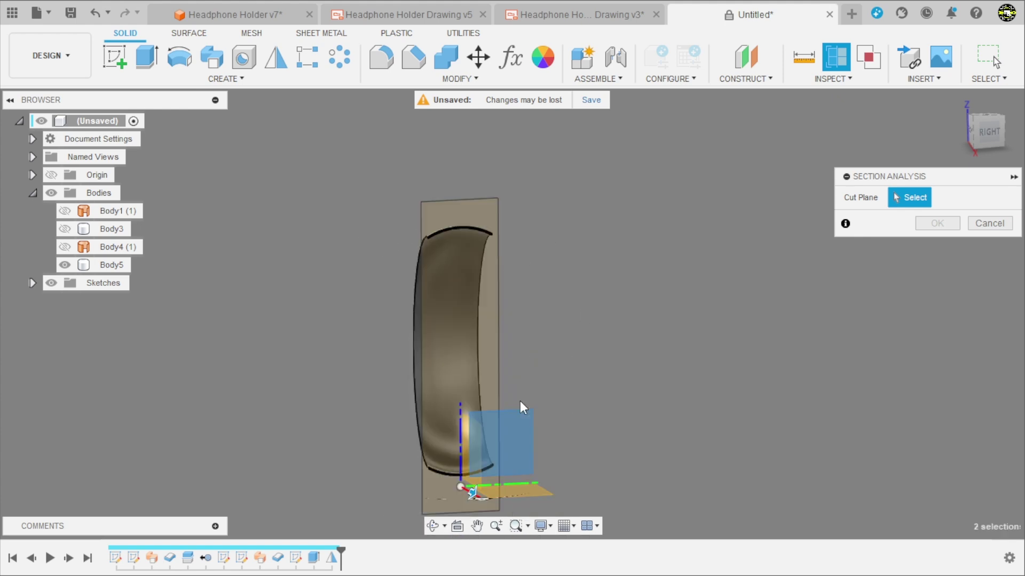
click(937, 358)
scroll(423, 216, up, 2)
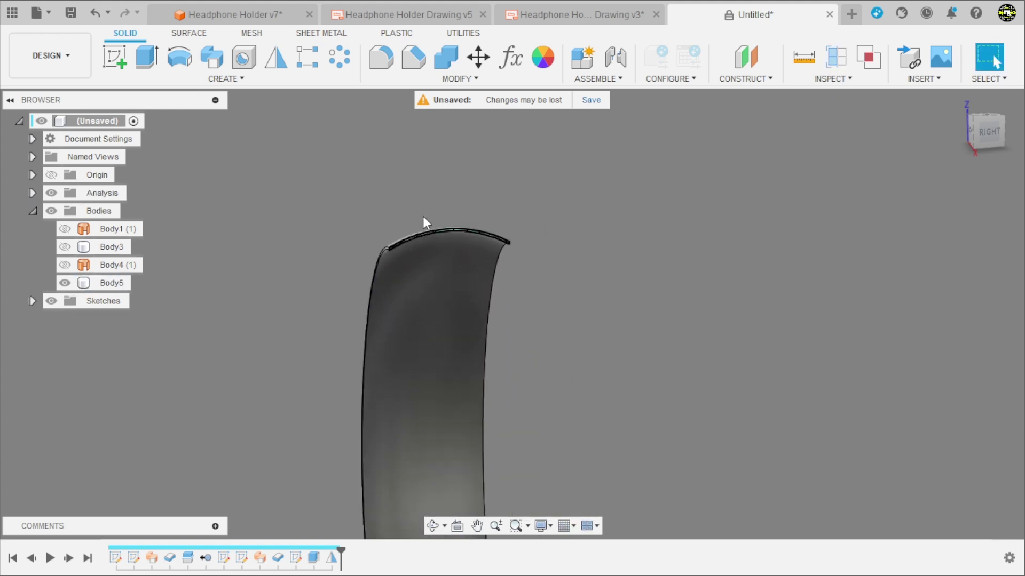
scroll(423, 216, up, 2)
View the sectioned ring from the right side and at angles to inspect its cut wall.
click(984, 142)
scroll(378, 214, up, 2)
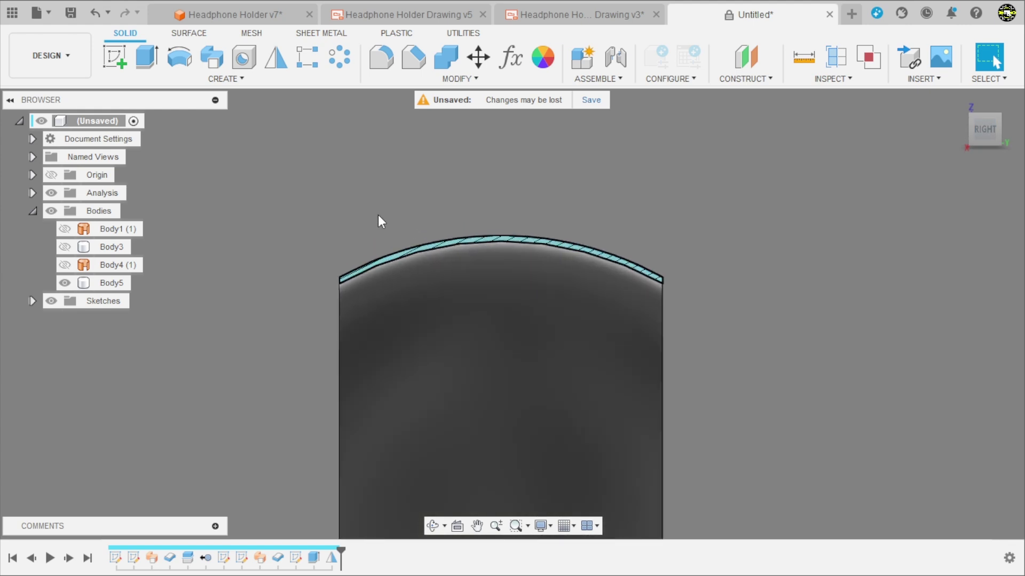
scroll(369, 217, up, 2)
scroll(352, 216, up, 2)
scroll(344, 216, down, 3)
scroll(438, 226, up, 1)
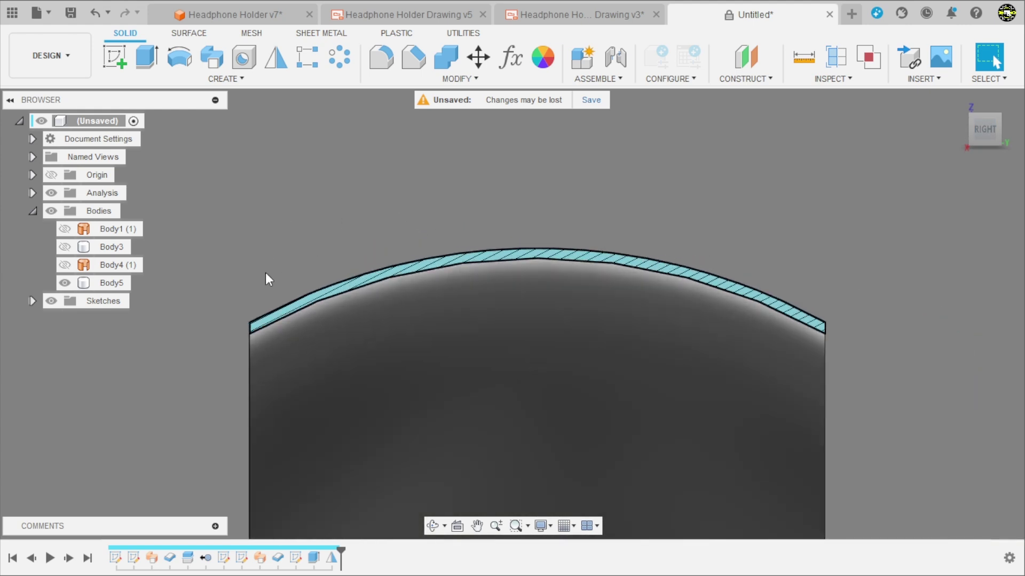
mouse_move(250, 324)
shift+middle_down()
mouse_move(587, 178)
mouse_move(613, 178)
mouse_move(608, 165)
mouse_move(441, 220)
shift+middle_up()
scroll(228, 295, up, 1)
scroll(271, 290, up, 2)
scroll(337, 256, up, 2)
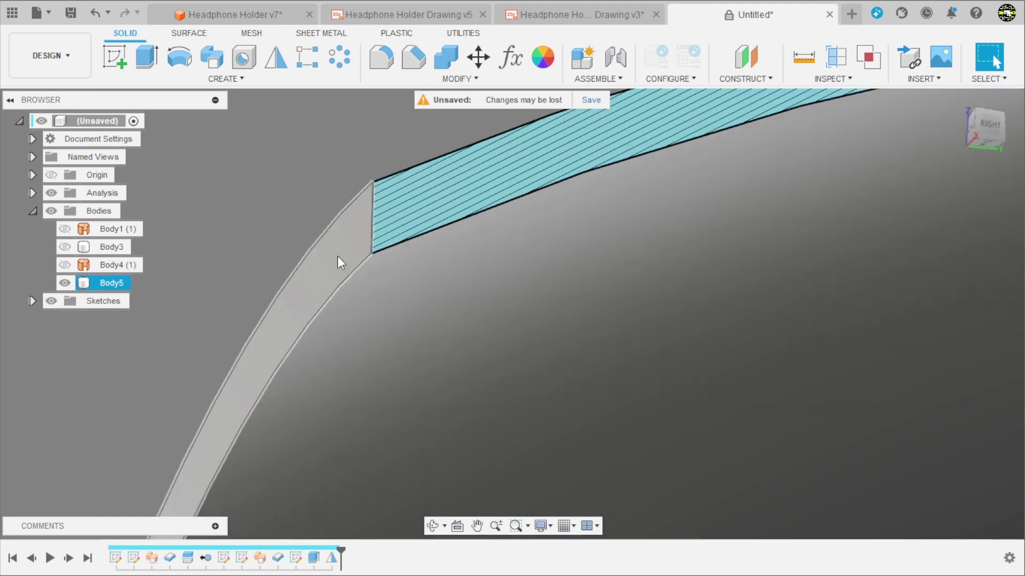
shift+middle_drag(354, 242, 257, 166)
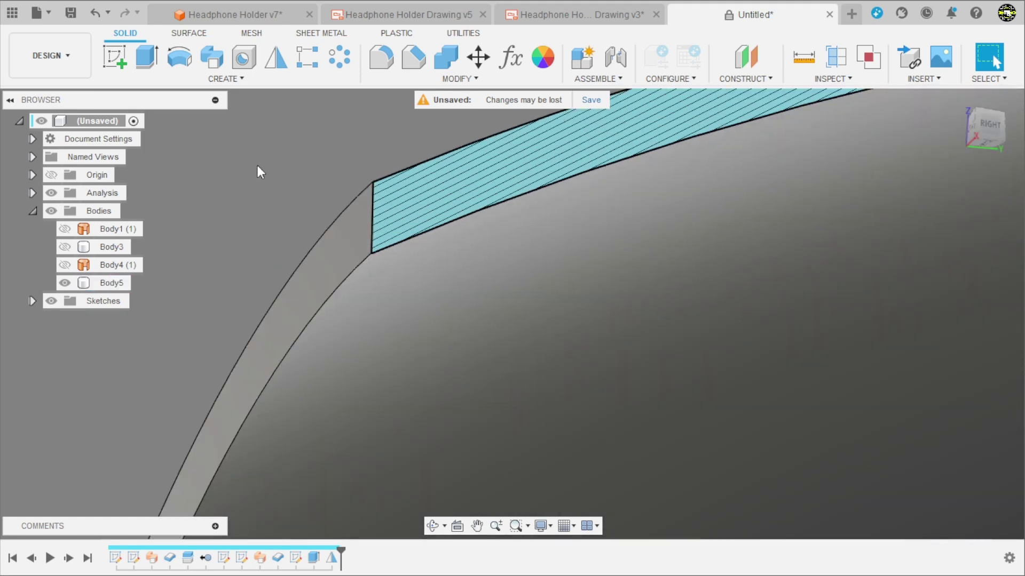
scroll(296, 199, down, 3)
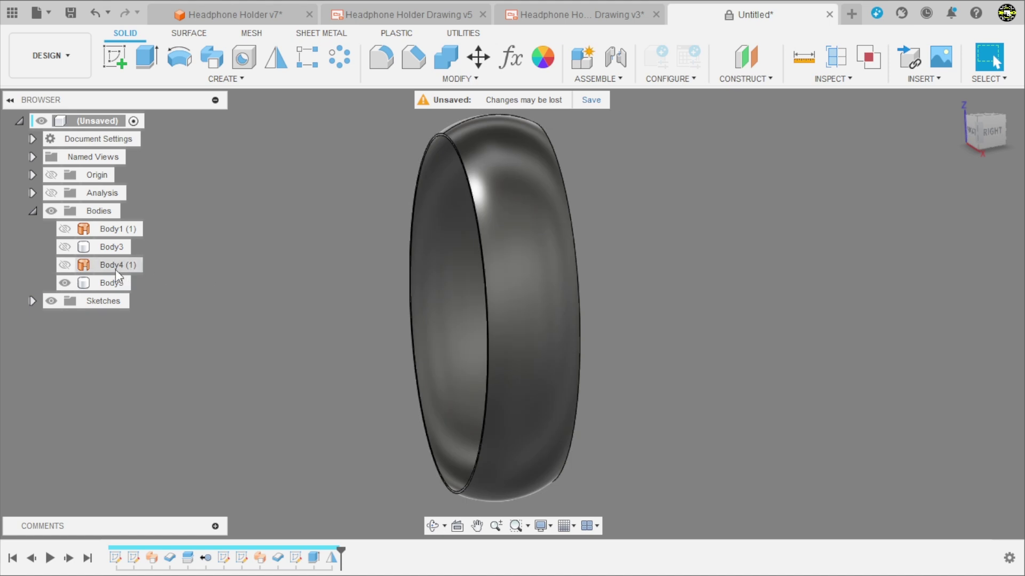
Make the base body Body3 visible again beneath the ring band.
click(64, 247)
mouse_move(341, 298)
shift+middle_down()
mouse_move(624, 349)
mouse_move(587, 370)
shift+middle_up()
scroll(386, 480, up, 5)
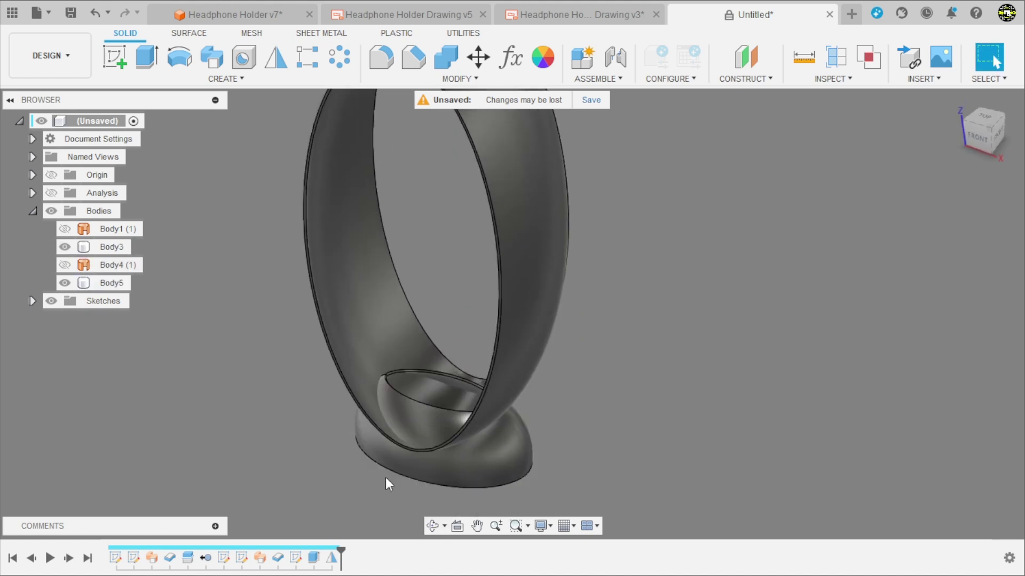
click(445, 424)
key(Escape)
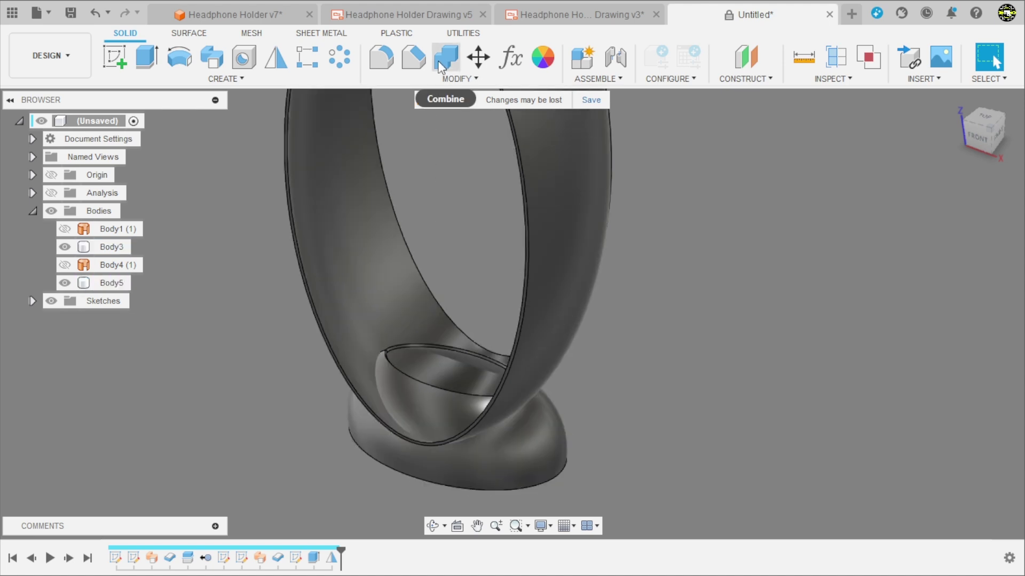
Combine-cut ring Body5 out of base Body3 with Keep Tools, creating Body6.
click(445, 57)
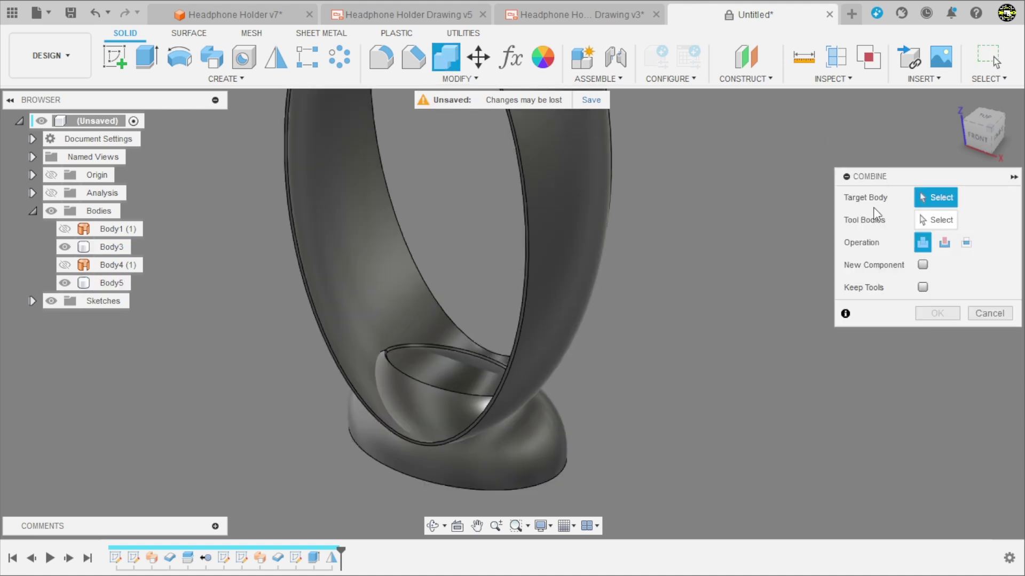
click(558, 444)
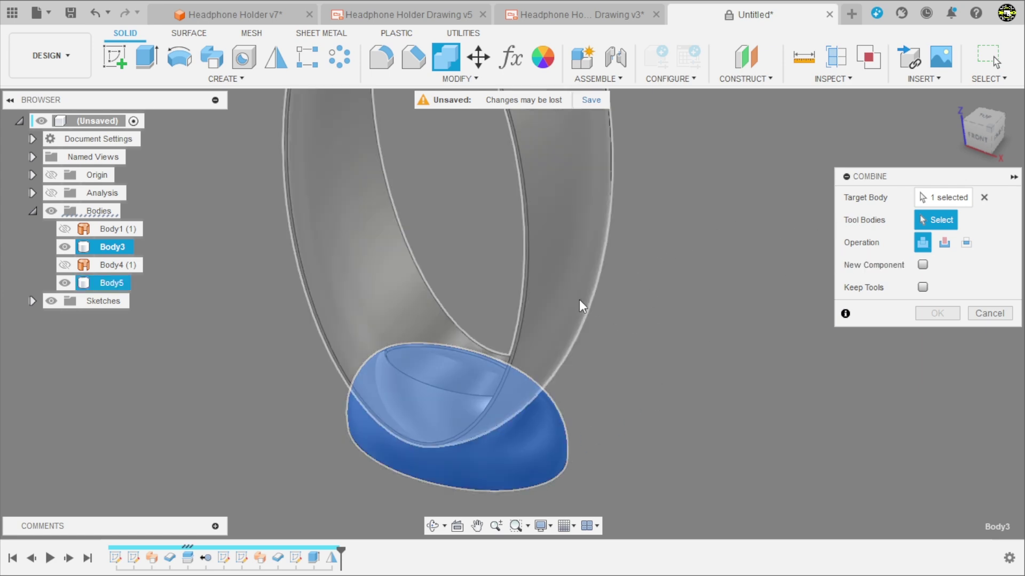
click(579, 300)
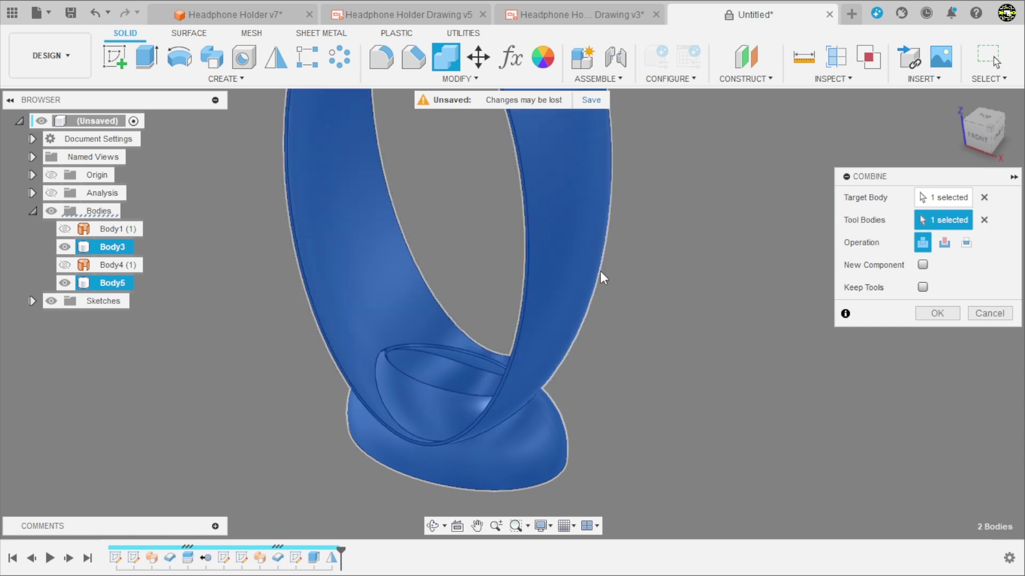
click(944, 243)
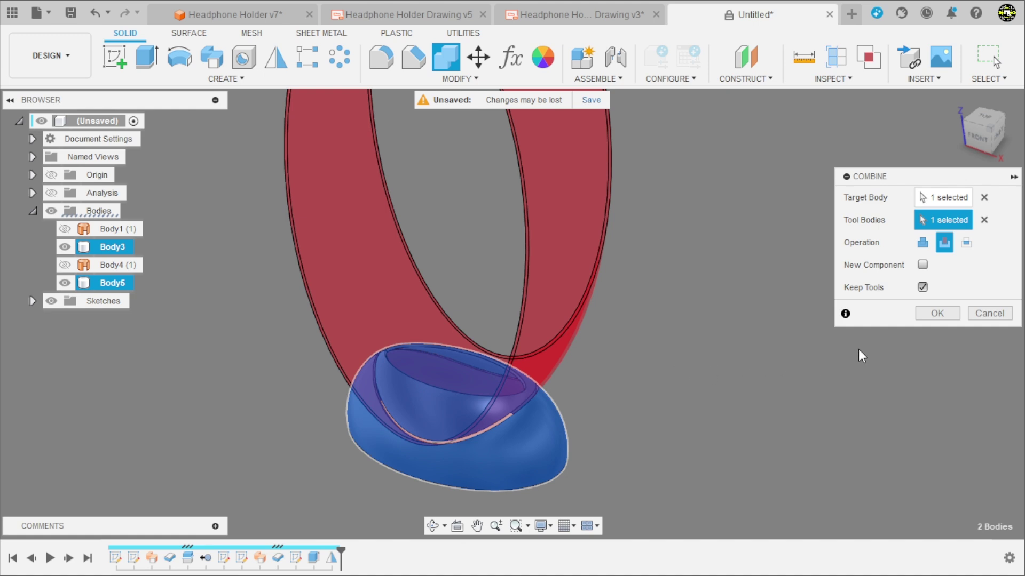
click(935, 313)
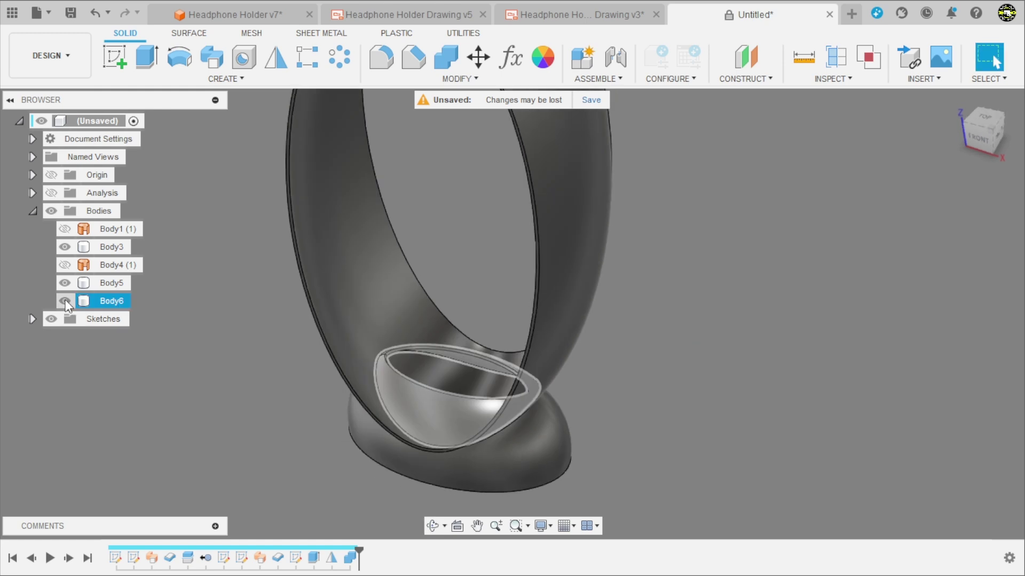
click(65, 302)
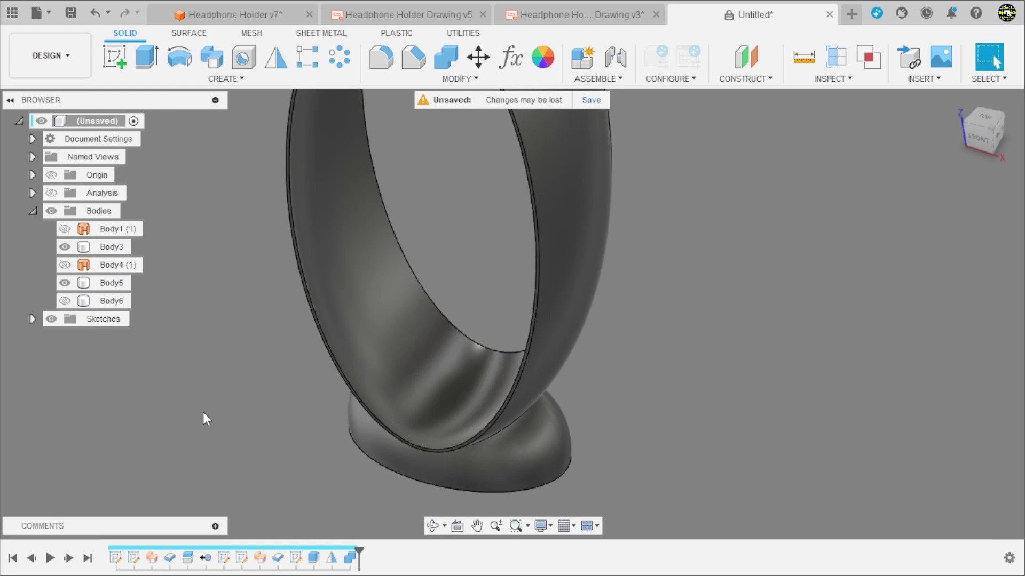
mouse_move(254, 412)
shift+middle_down()
mouse_move(318, 321)
mouse_move(206, 251)
shift+middle_up()
right_click(103, 301)
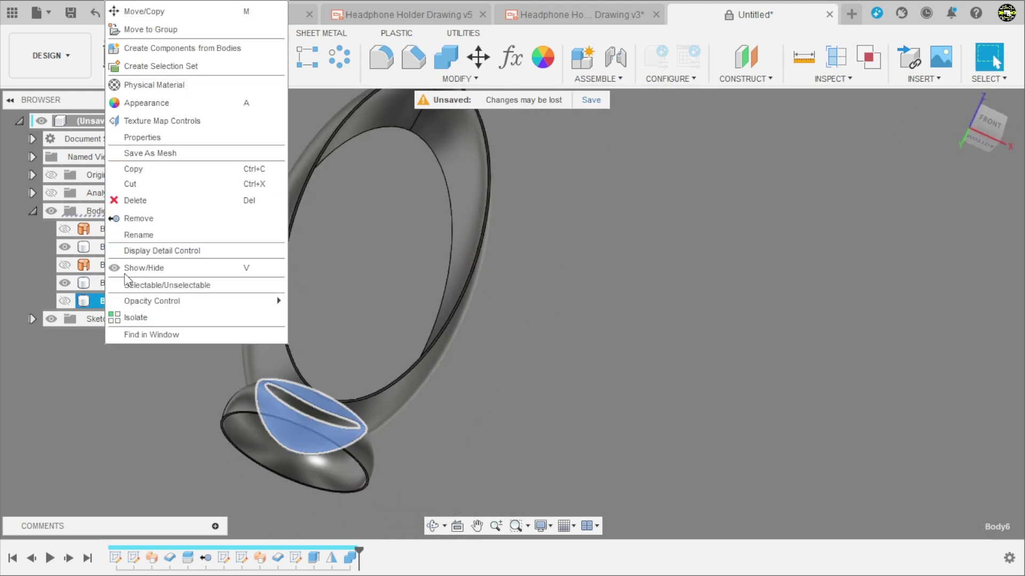
click(138, 219)
mouse_move(599, 429)
shift+middle_down()
mouse_move(563, 443)
mouse_move(513, 408)
mouse_move(542, 408)
shift+middle_up()
click(64, 283)
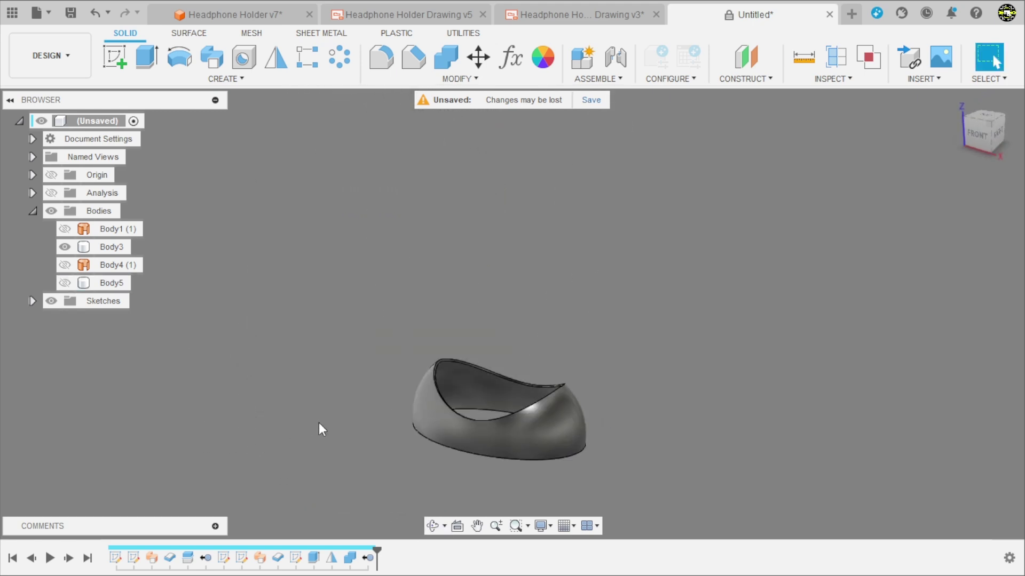
mouse_move(322, 428)
shift+middle_down()
mouse_move(366, 339)
mouse_move(354, 251)
mouse_move(378, 439)
mouse_move(404, 444)
shift+middle_up()
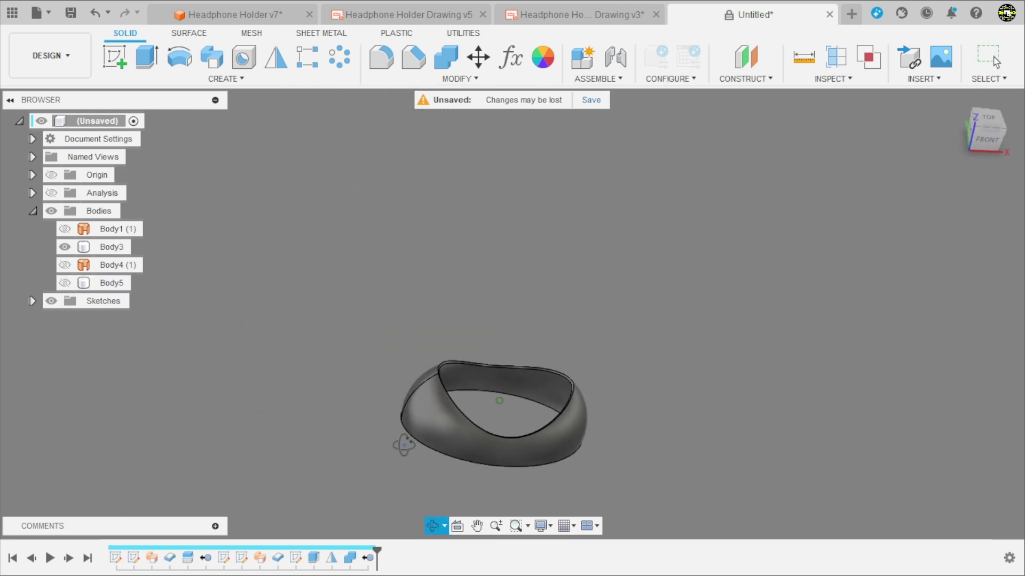
click(65, 283)
mouse_move(378, 396)
shift+middle_down()
mouse_move(507, 434)
mouse_move(533, 366)
mouse_move(586, 395)
mouse_move(564, 331)
shift+middle_up()
click(564, 328)
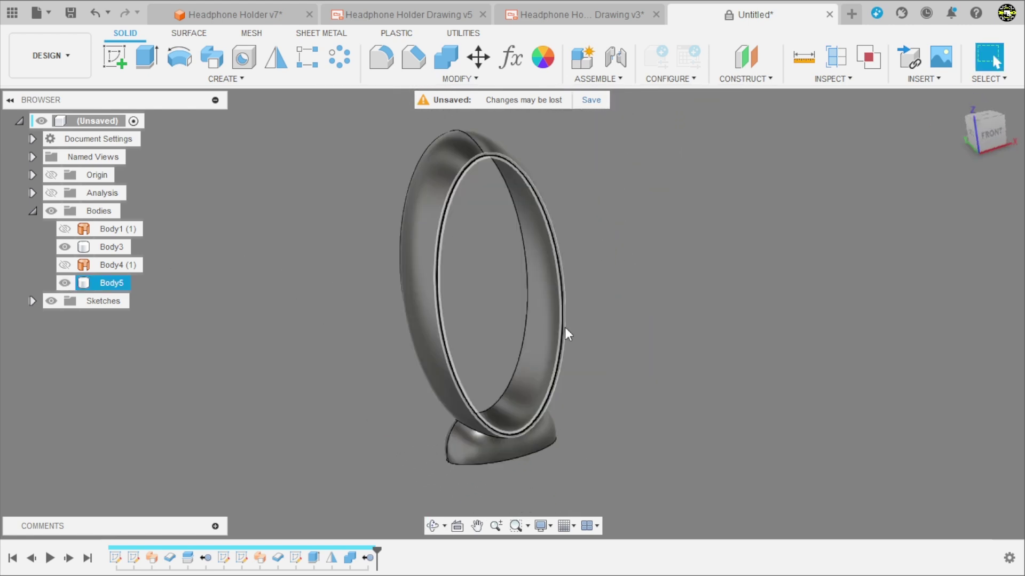
click(595, 328)
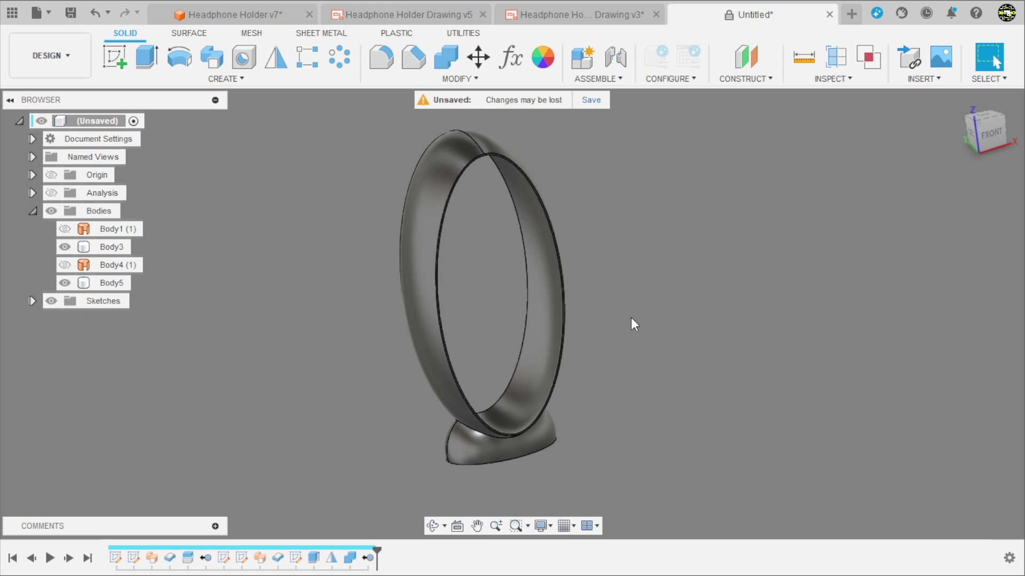
Apply Paint - Enamel Glossy (Green) from Fusion Appearances to the ring band and the dome base.
click(542, 57)
scroll(743, 387, down, 2)
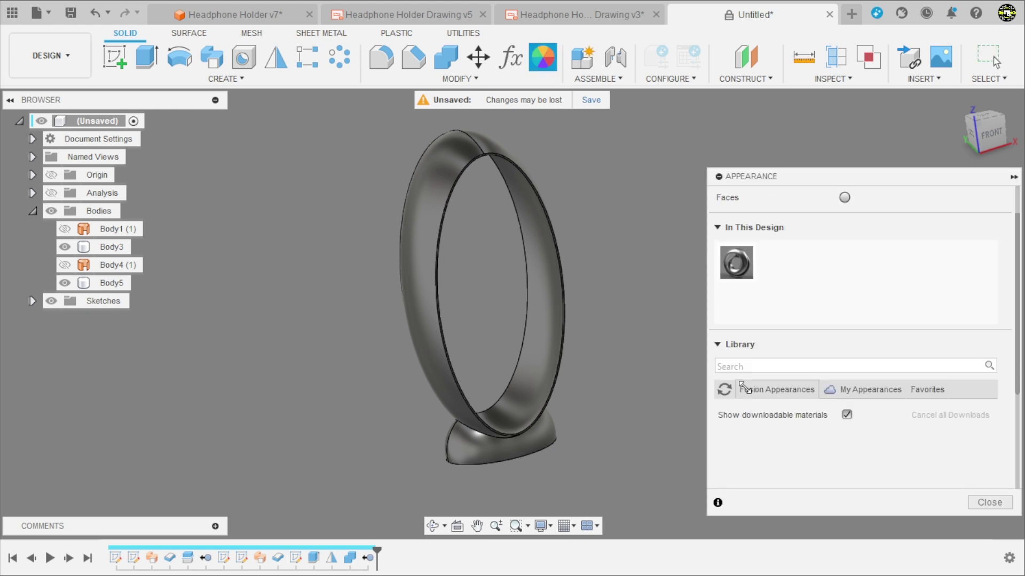
click(760, 386)
scroll(778, 432, down, 2)
scroll(746, 421, down, 1)
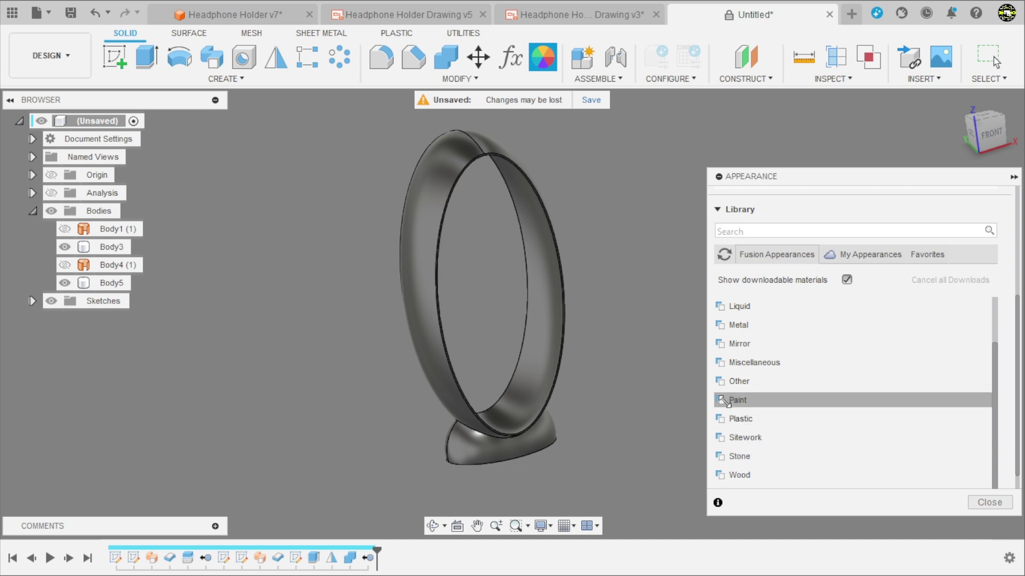
scroll(727, 401, down, 1)
click(732, 379)
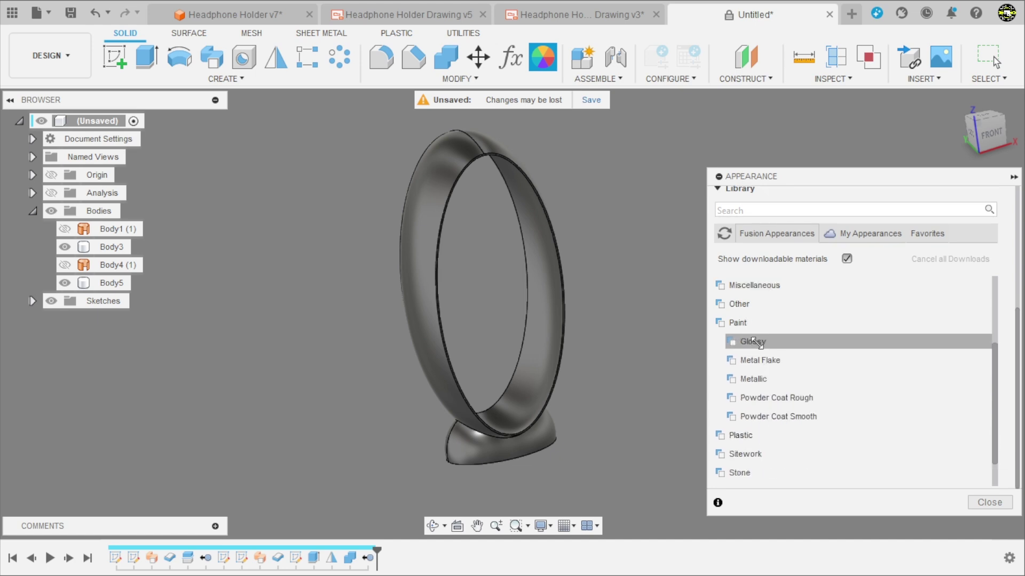
click(753, 341)
scroll(753, 384, down, 3)
drag(754, 433, 532, 381)
drag(754, 433, 540, 443)
click(989, 502)
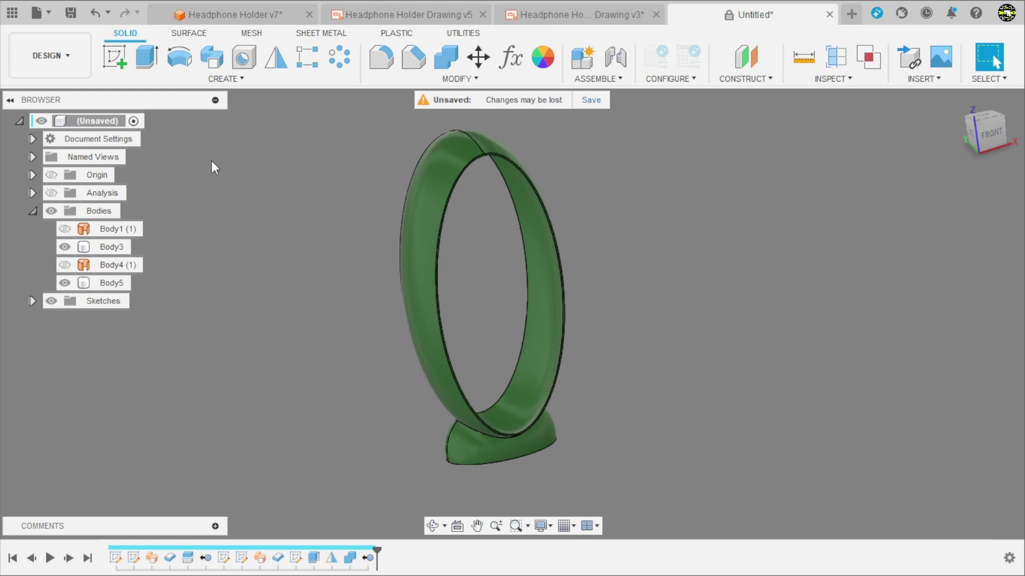
Insert Headphones_Assemble from the HeadPhone project's Data Panel into the holder design.
click(12, 12)
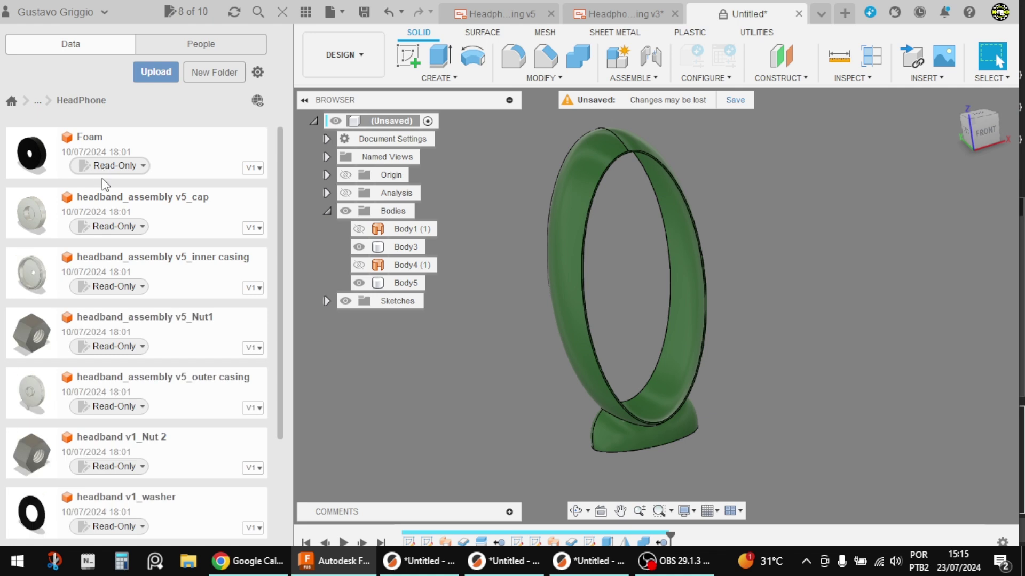
scroll(118, 256, down, 3)
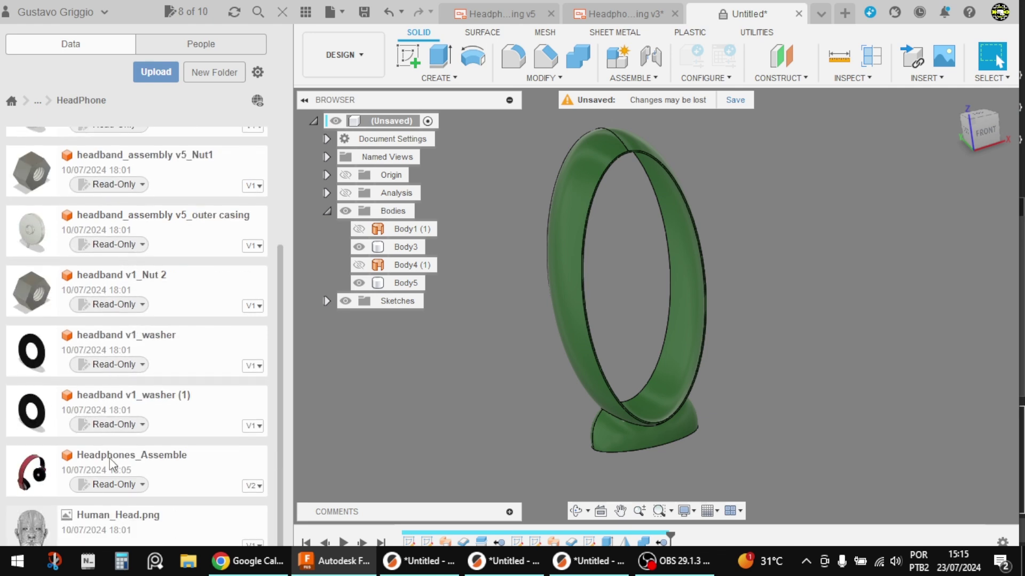
drag(213, 457, 492, 357)
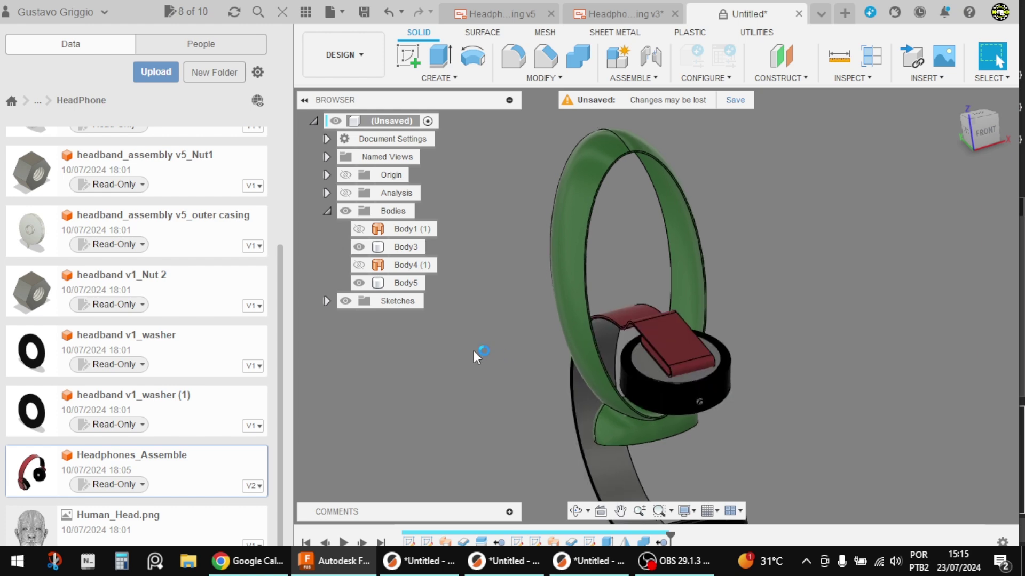
click(281, 14)
Rotate the headphones about the X and vertical axes to orient them over the stand.
mouse_move(523, 288)
shift+middle_down()
mouse_move(681, 280)
mouse_move(667, 274)
shift+middle_up()
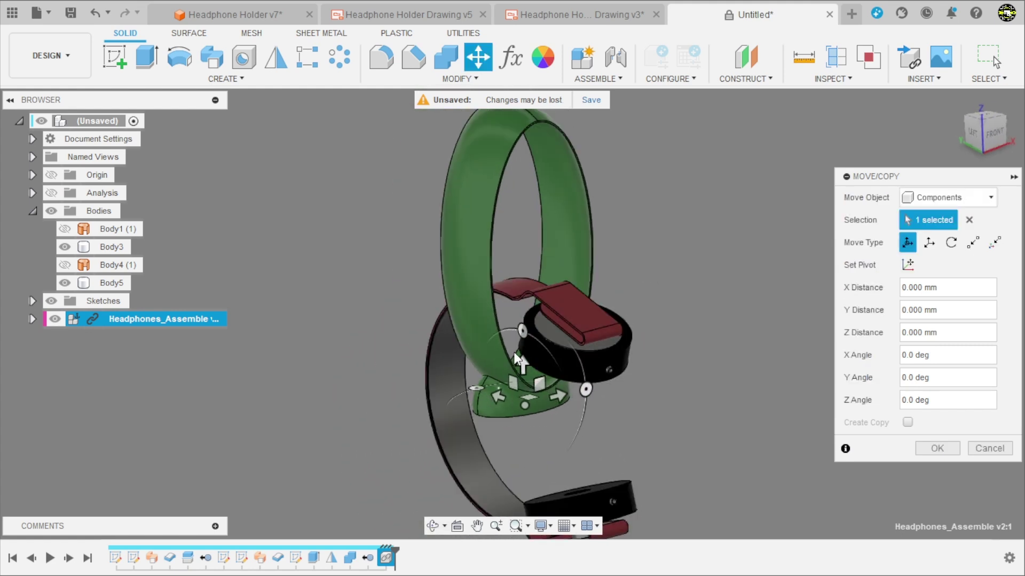
mouse_move(475, 388)
mouse_down()
mouse_move(569, 403)
mouse_move(570, 419)
mouse_up()
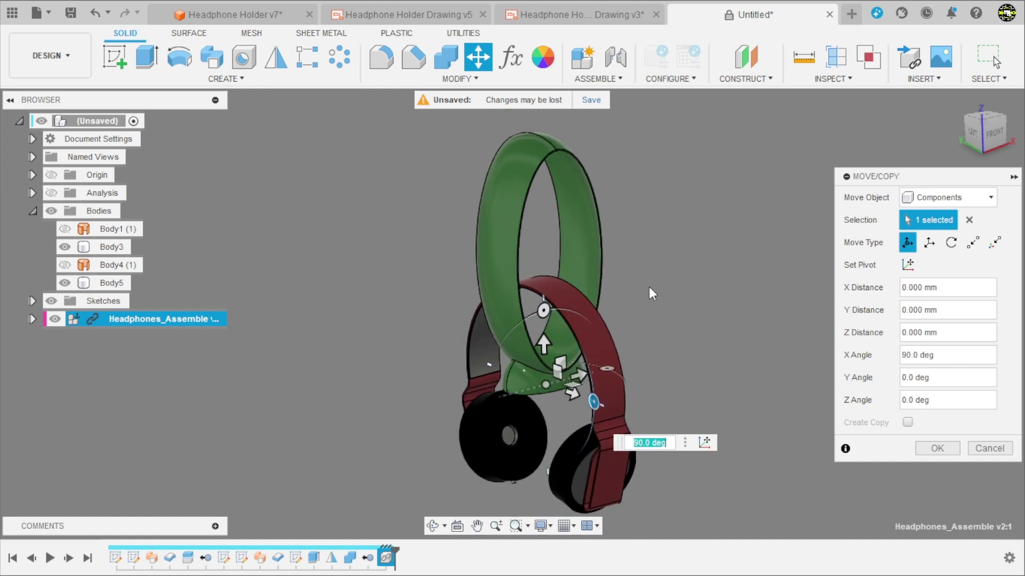
mouse_move(649, 287)
shift+middle_down()
mouse_move(650, 332)
mouse_move(623, 361)
shift+middle_up()
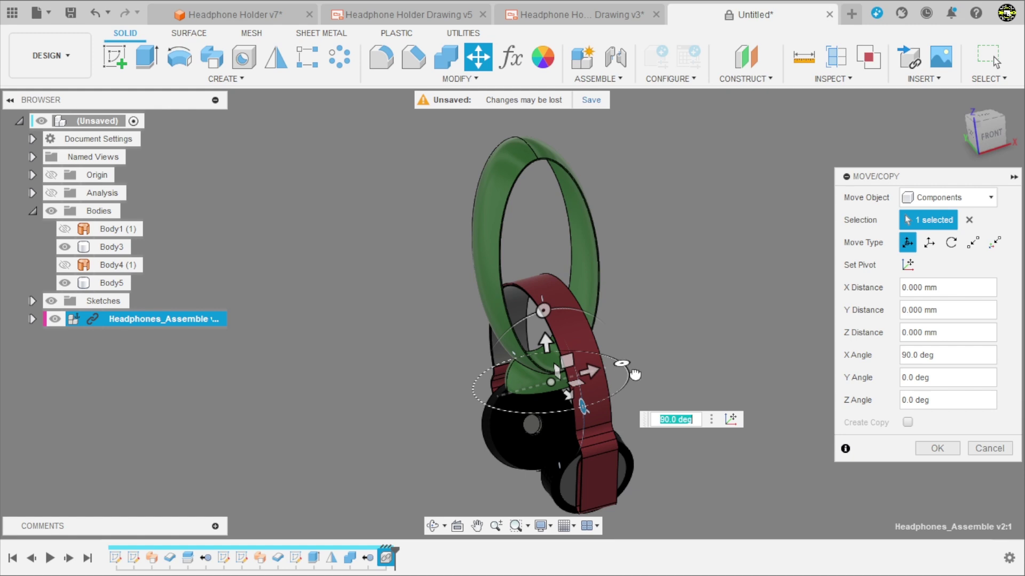
mouse_move(635, 375)
mouse_down()
mouse_move(632, 416)
mouse_move(618, 435)
mouse_up()
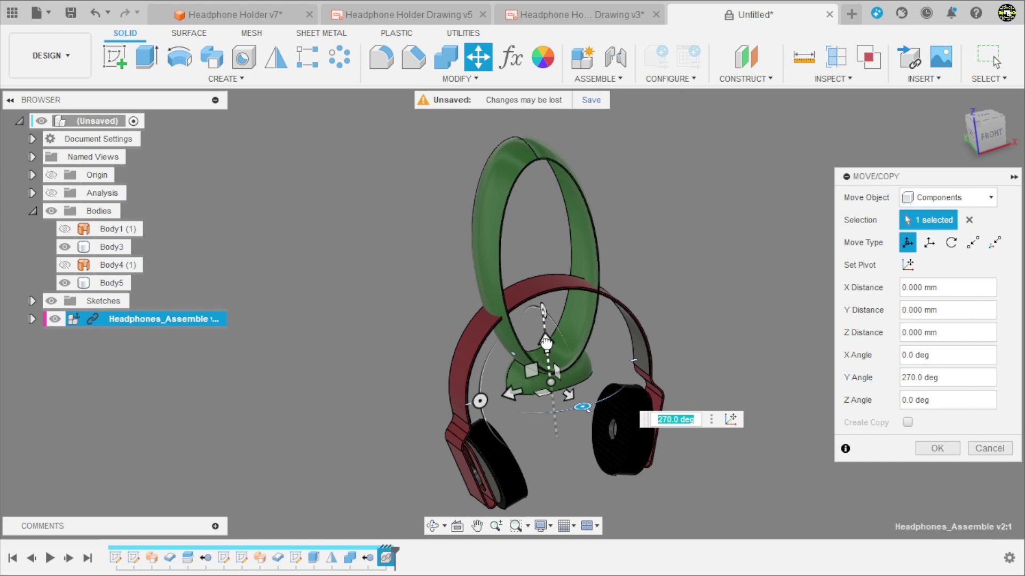
Raise the headphones up onto the ring and shift them sideways to centre them.
drag(546, 343, 530, 197)
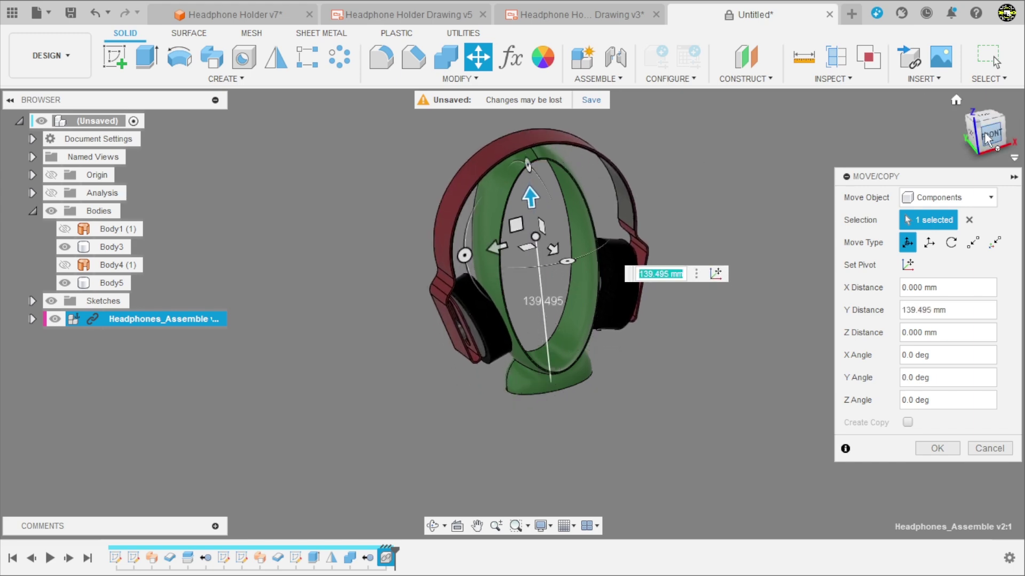
click(970, 143)
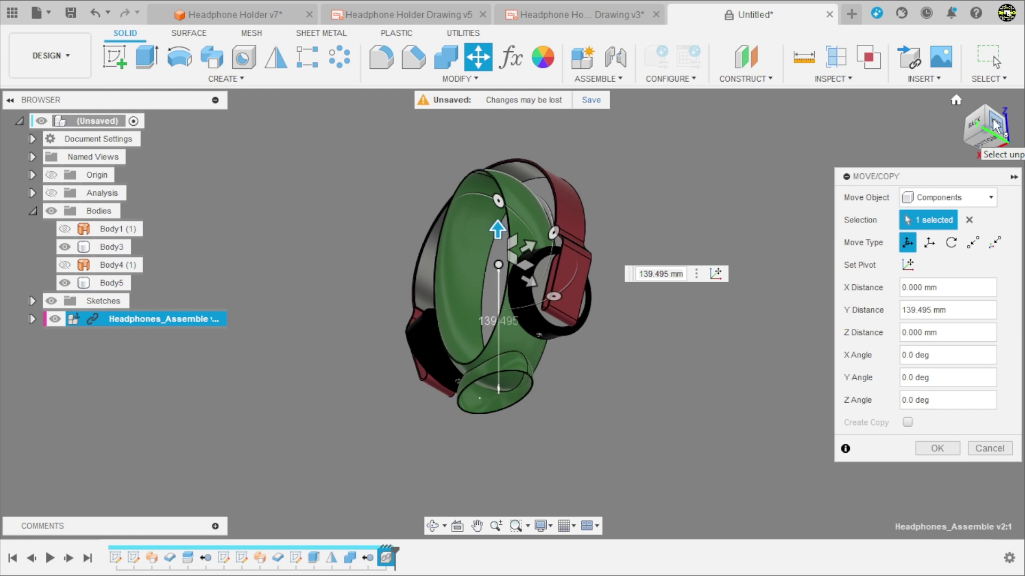
click(985, 137)
scroll(513, 185, up, 2)
scroll(504, 177, up, 2)
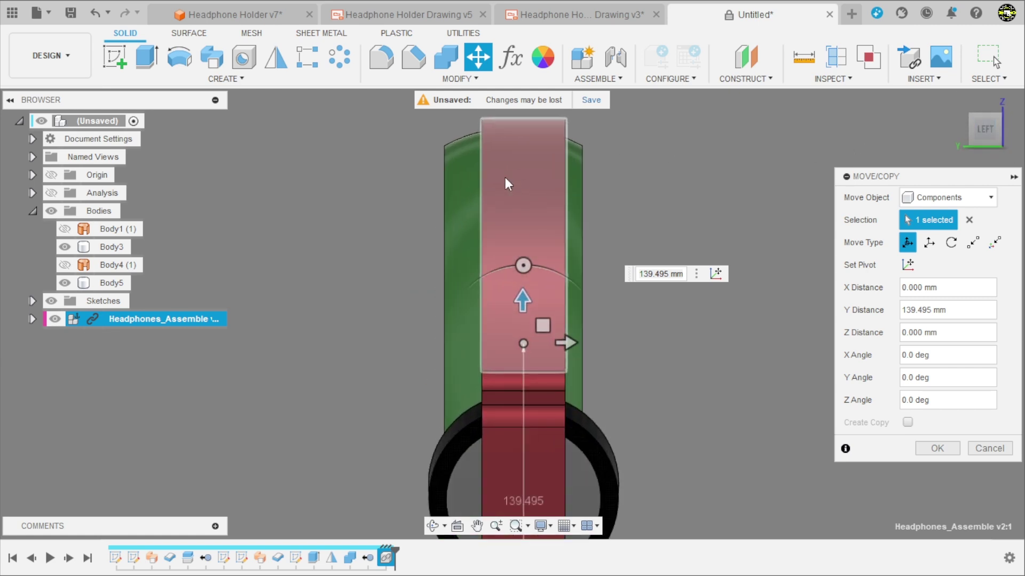
drag(572, 361, 556, 360)
Lower the headphones slightly in front view so the headband sits on the ring.
click(994, 129)
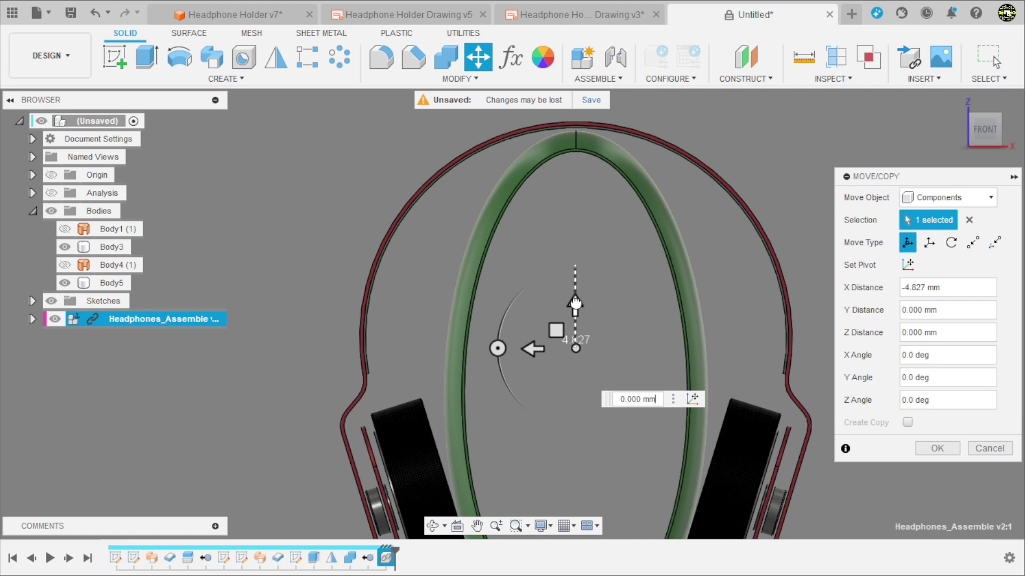
drag(575, 303, 577, 308)
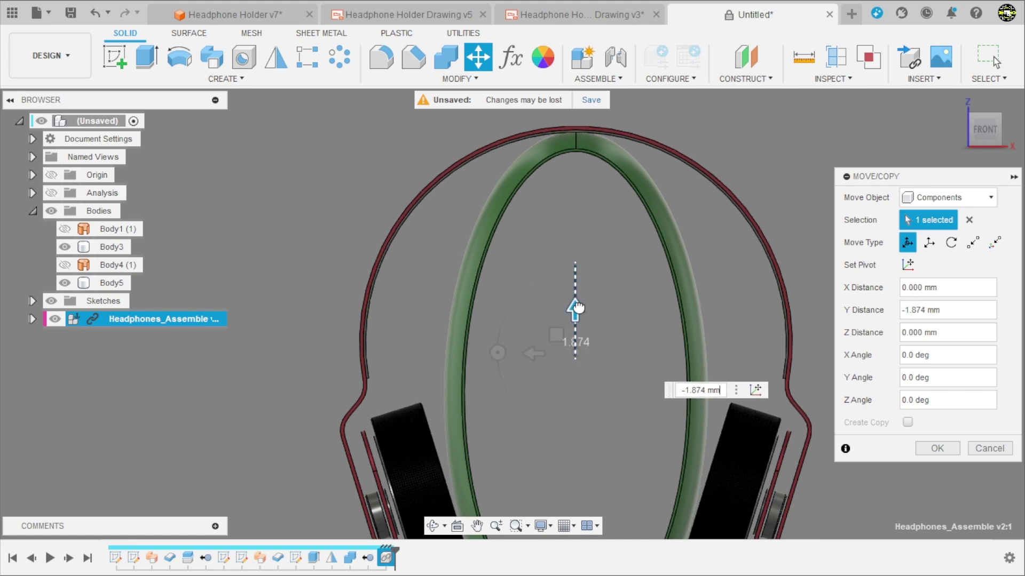
scroll(555, 239, down, 2)
scroll(561, 232, down, 1)
scroll(584, 155, up, 3)
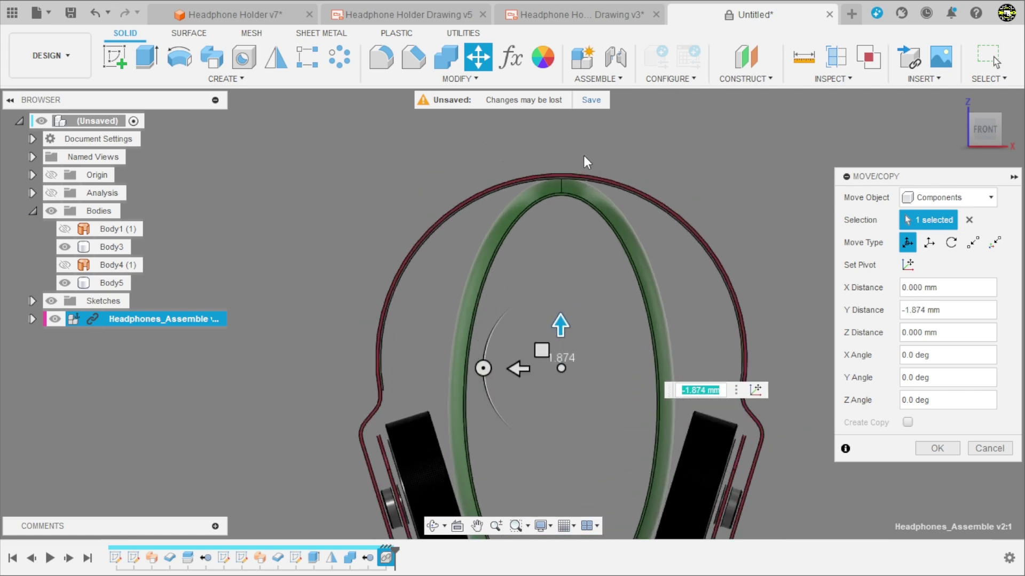
scroll(579, 153, up, 2)
shift+middle_drag(579, 153, 618, 143)
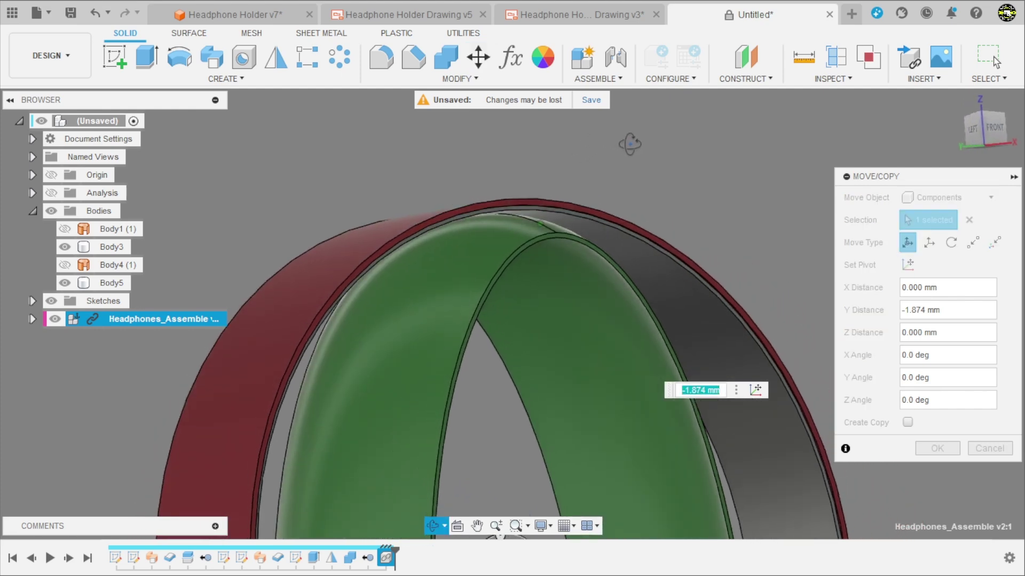
scroll(615, 195, down, 3)
scroll(599, 261, up, 2)
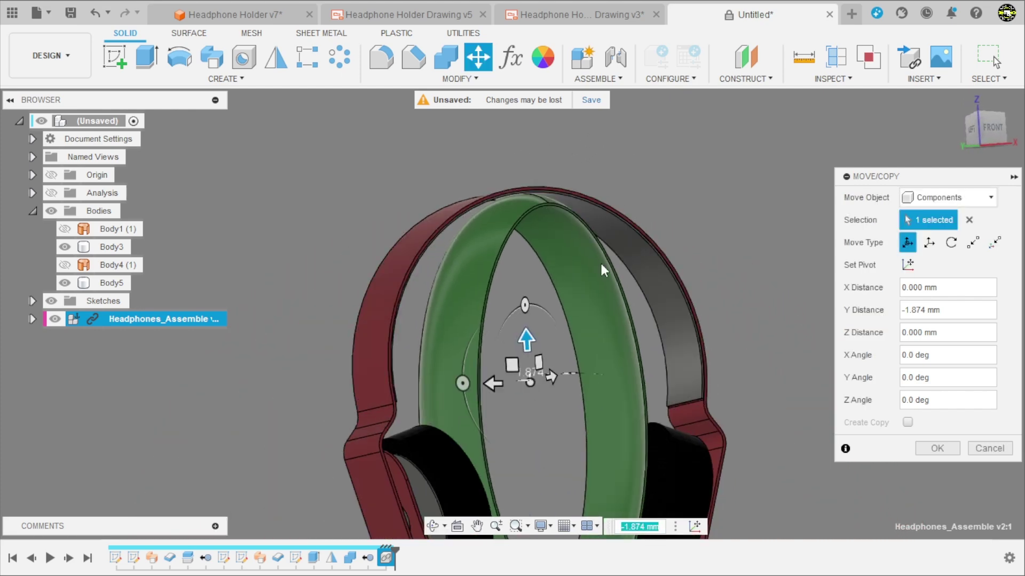
Set the Y distance to -1.0 mm and confirm the headphone move.
drag(956, 314, 915, 315)
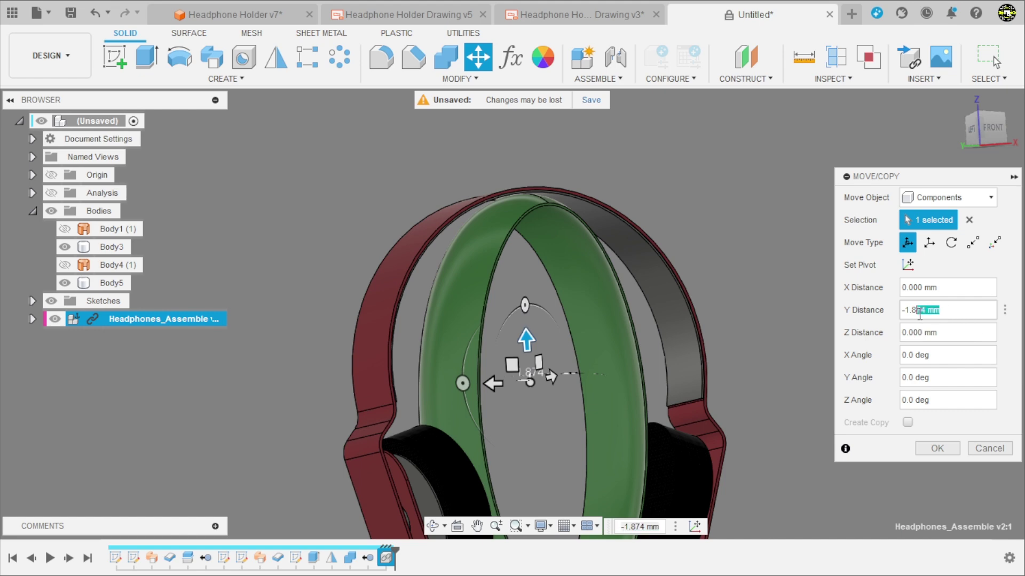
key(BackSpace)
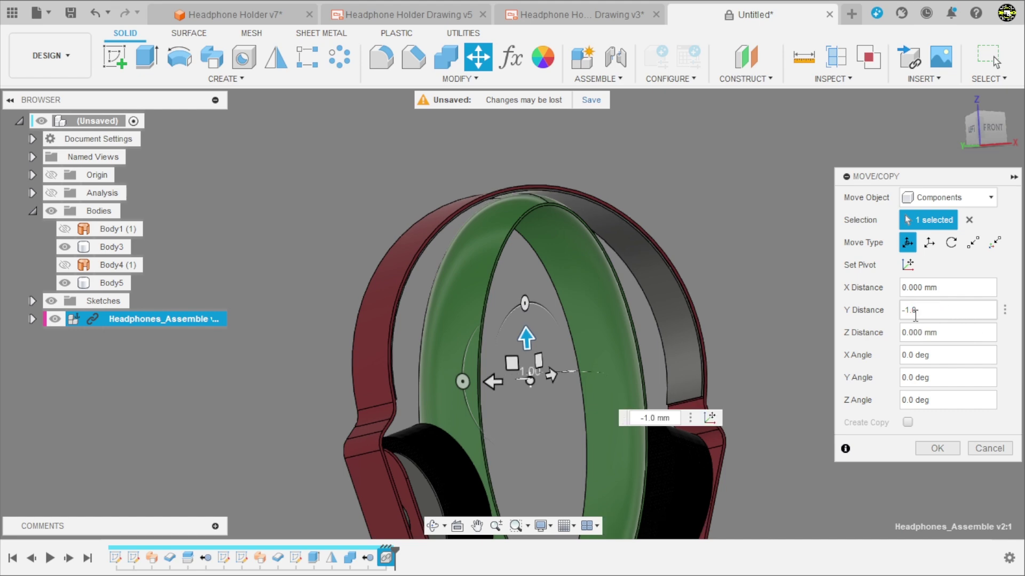
key(BackSpace)
text(0)
mouse_move(719, 273)
shift+middle_down()
mouse_move(656, 288)
mouse_move(653, 250)
shift+middle_up()
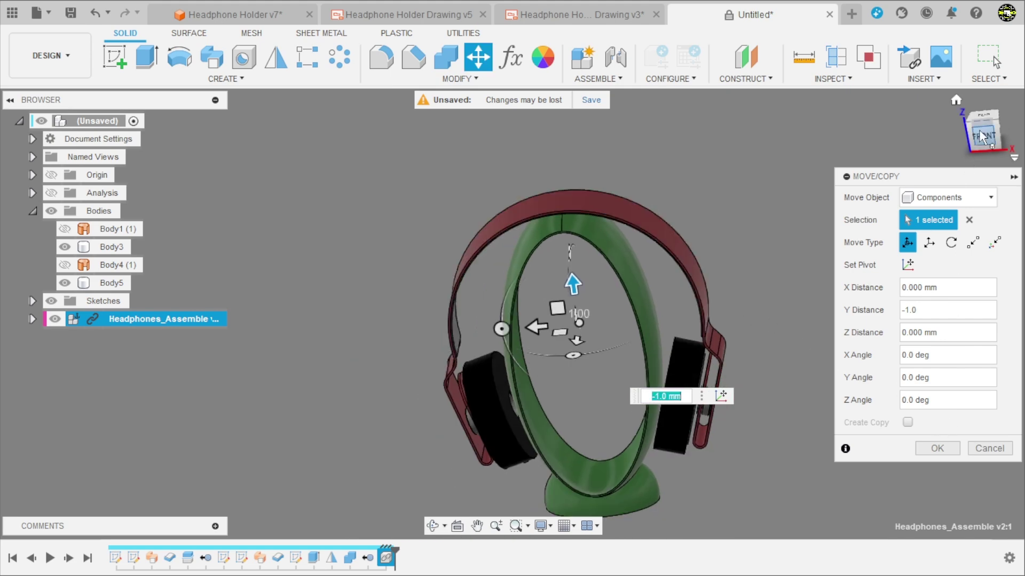
click(984, 136)
scroll(677, 299, up, 3)
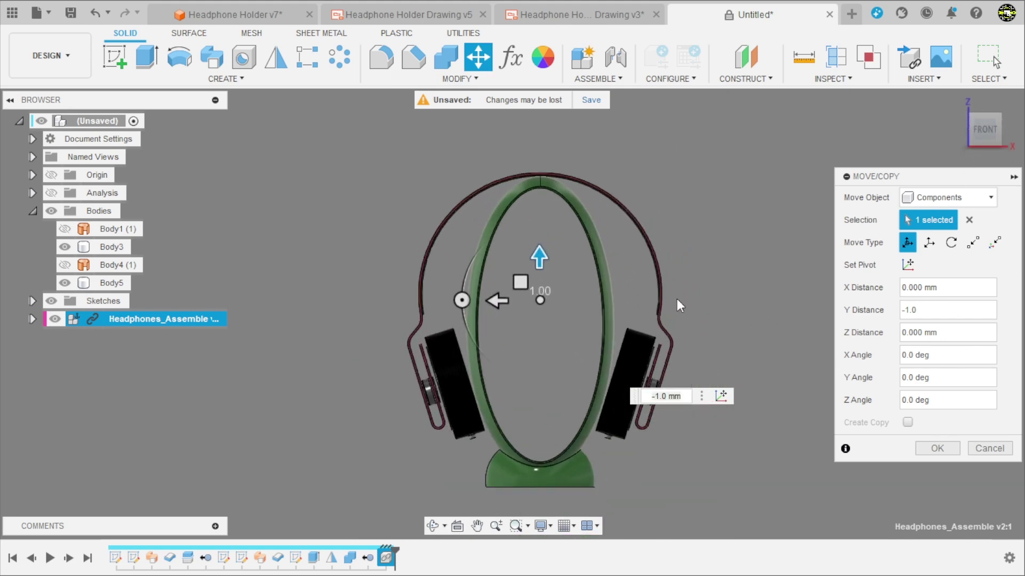
click(921, 446)
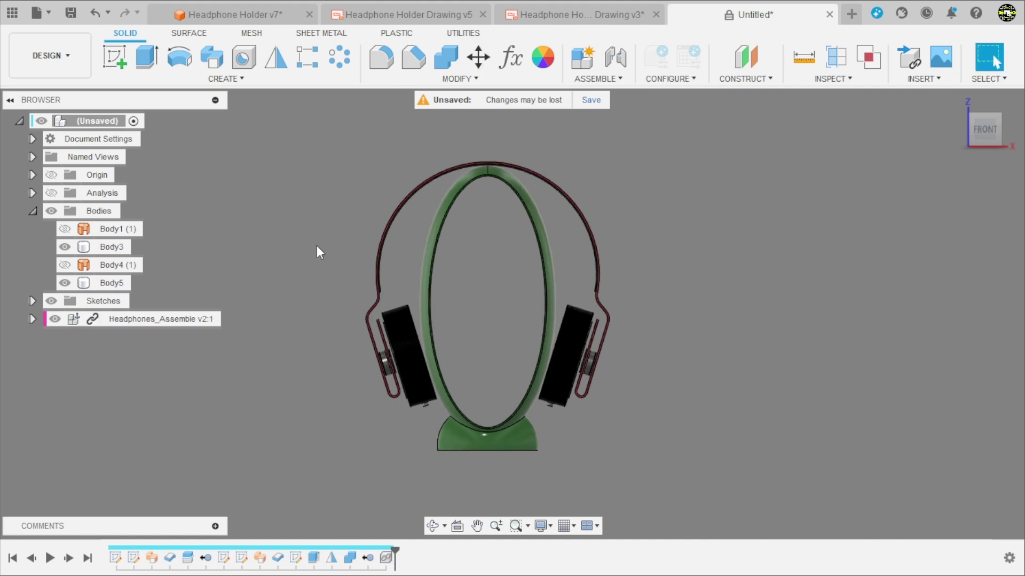
mouse_move(316, 245)
shift+middle_down()
mouse_move(701, 386)
mouse_move(698, 313)
mouse_move(694, 382)
mouse_move(698, 314)
mouse_move(593, 400)
shift+middle_up()
shift+middle_drag(579, 187, 628, 149)
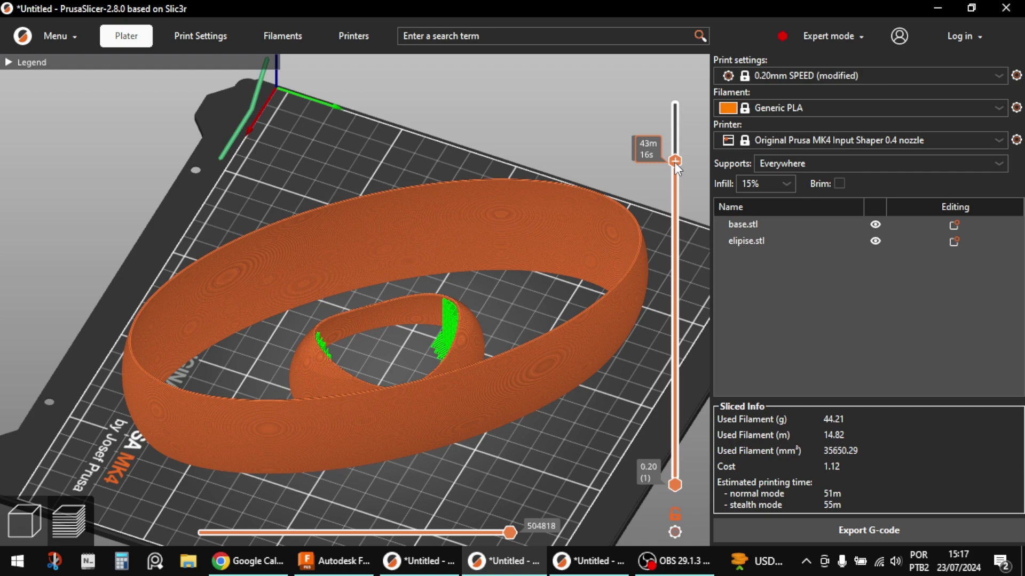
mouse_move(674, 162)
mouse_down()
mouse_move(678, 391)
mouse_move(647, 115)
mouse_up()
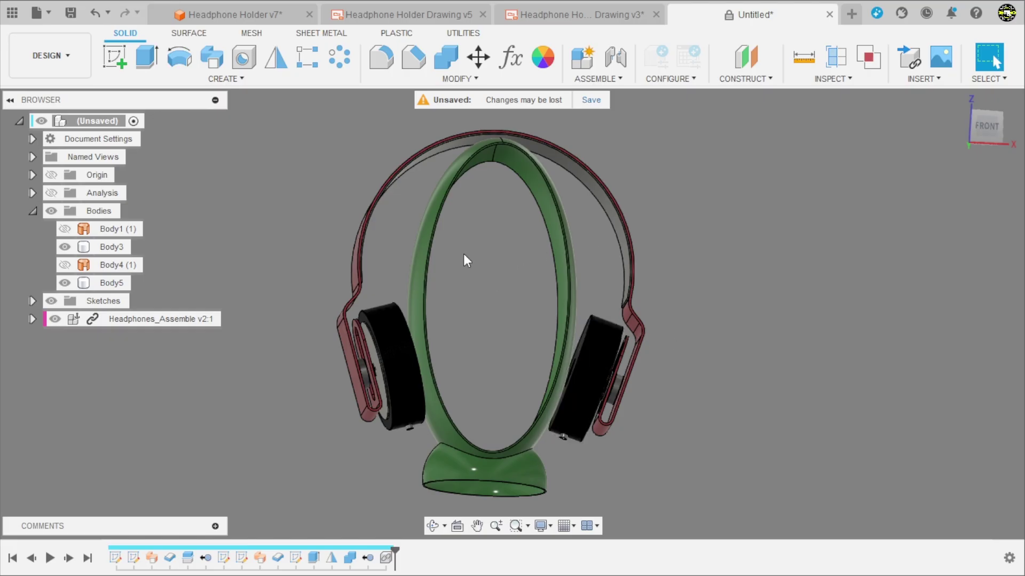
mouse_move(463, 260)
shift+middle_down()
mouse_move(534, 265)
mouse_move(488, 178)
shift+middle_up()
scroll(488, 178, up, 3)
scroll(587, 240, down, 1)
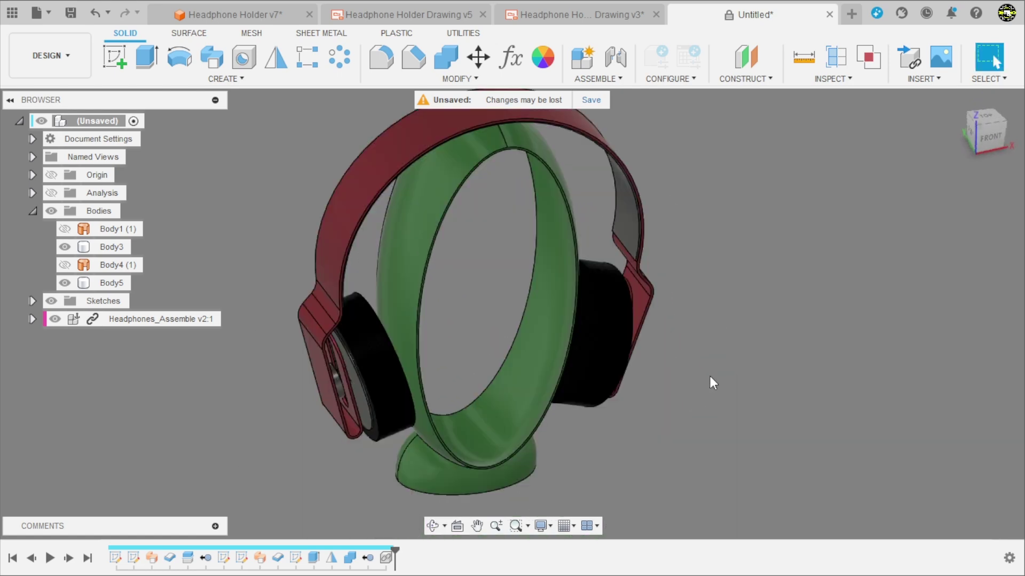
mouse_move(710, 376)
shift+middle_down()
mouse_move(716, 222)
mouse_move(692, 299)
shift+middle_up()
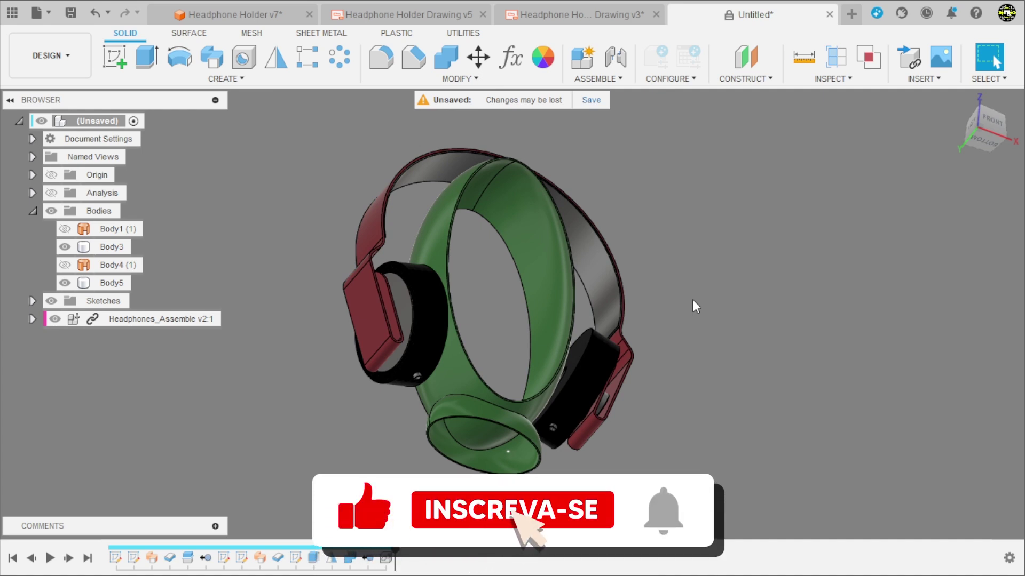
shift+middle_drag(527, 283, 490, 332)
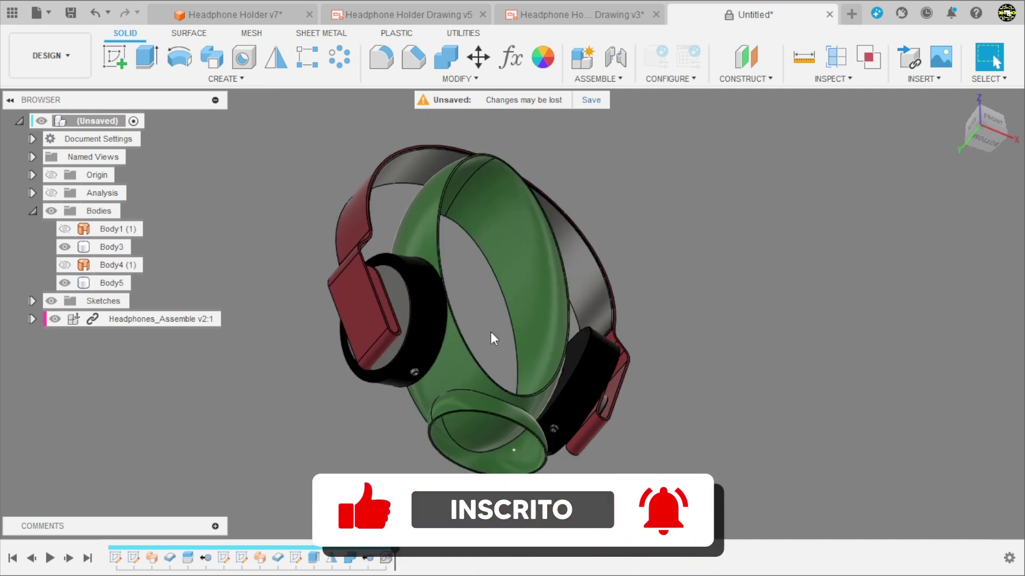